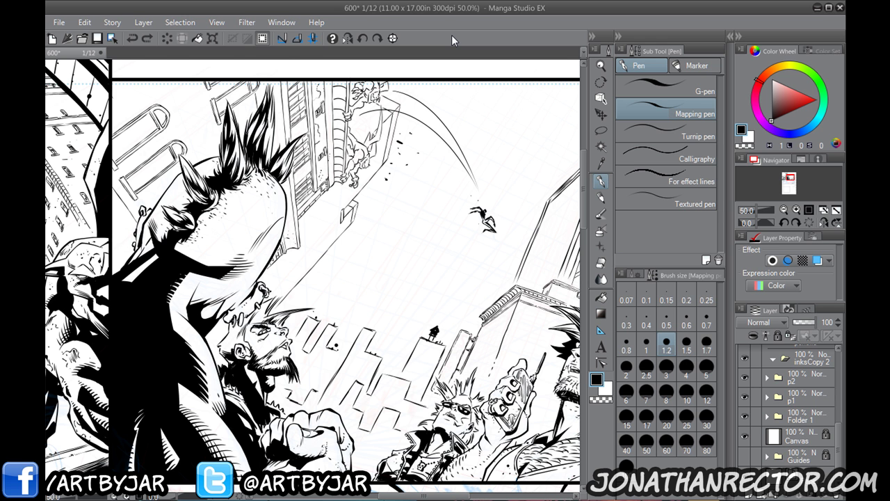
Collapse the panel 3 inks and p3 folders, and show the p4 folder with its rough sketch.
{"action": "left_click_drag", "start_coordinate": [348, 359], "coordinate": [265, 350]}
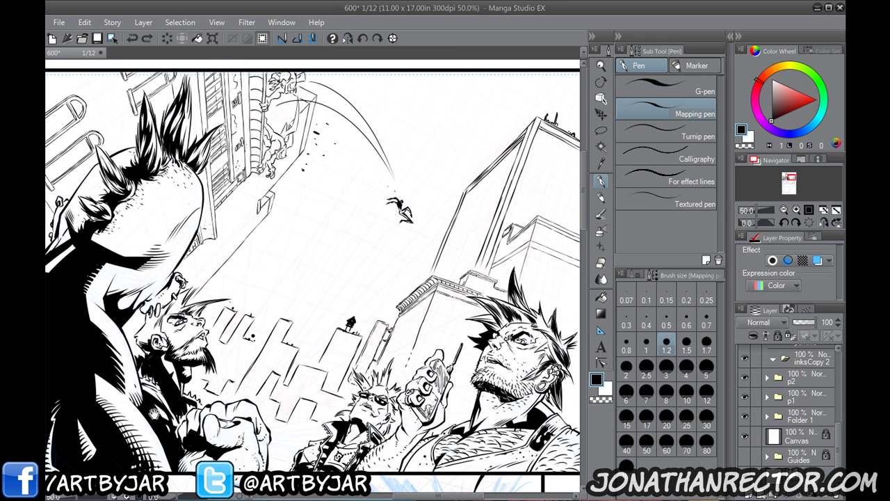
{"action": "left_click_drag", "start_coordinate": [189, 381], "coordinate": [301, 93]}
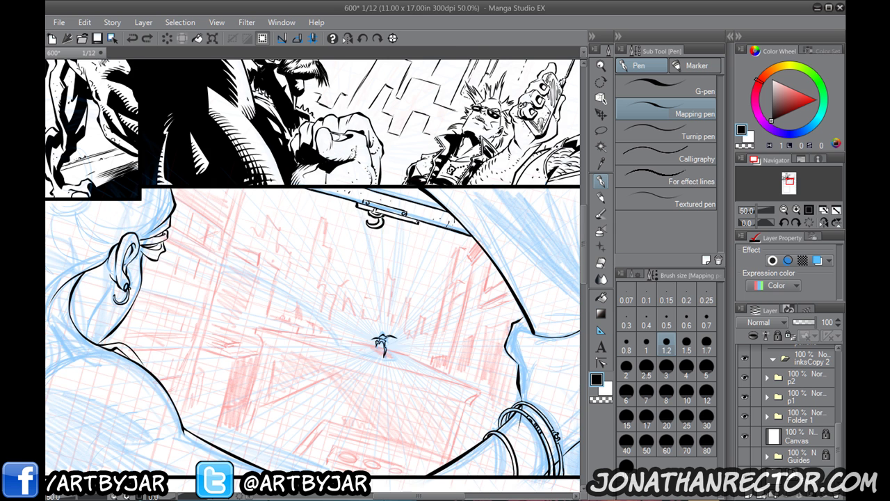
{"action": "left_click", "coordinate": [217, 119], "text": "alt"}
{"action": "left_click_drag", "start_coordinate": [187, 373], "coordinate": [277, 256]}
{"action": "left_click_drag", "start_coordinate": [228, 314], "coordinate": [203, 318]}
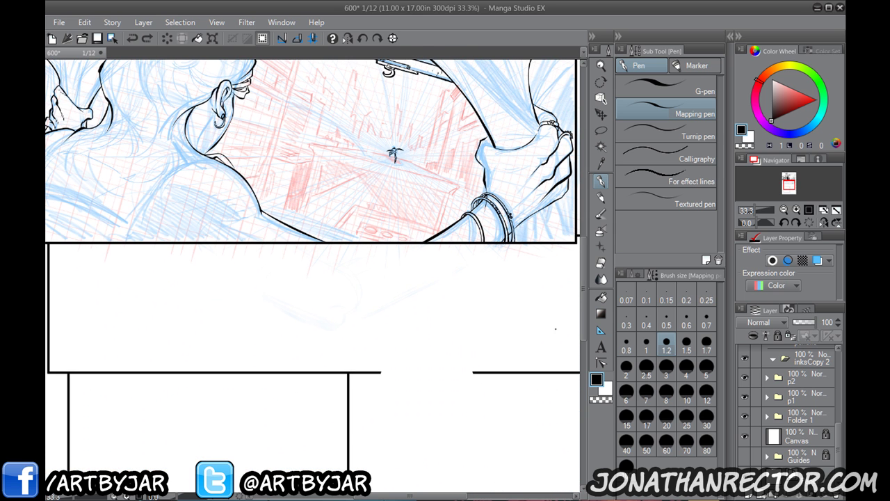
{"action": "scroll", "coordinate": [765, 389], "scroll_direction": "up", "scroll_amount": 4}
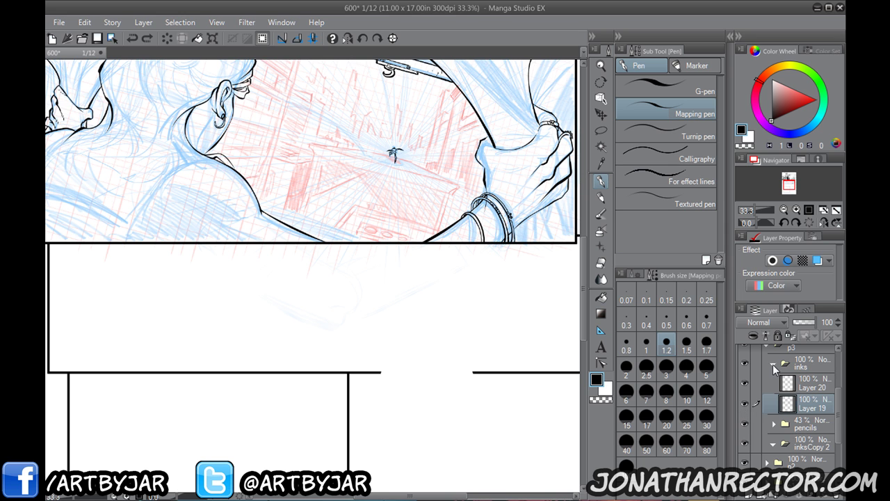
{"action": "left_click", "coordinate": [773, 369]}
{"action": "scroll", "coordinate": [757, 398], "scroll_direction": "up", "scroll_amount": 2}
{"action": "left_click", "coordinate": [766, 394]}
{"action": "left_click", "coordinate": [745, 393]}
{"action": "left_click", "coordinate": [745, 393]}
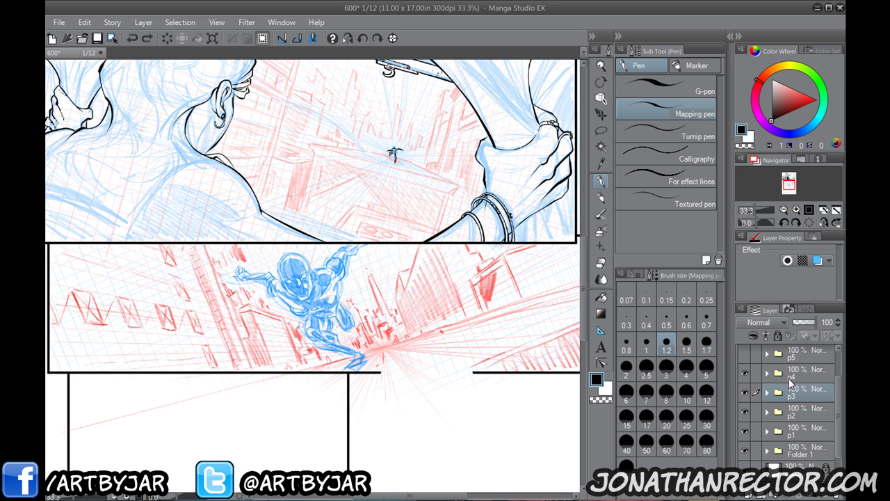
Create a folder named "pencils" inside p4, containing Layer 6 and Layer 5, and collapse it.
{"action": "left_click", "coordinate": [768, 374]}
{"action": "left_click", "coordinate": [800, 397]}
{"action": "left_click", "coordinate": [774, 494]}
{"action": "double_click", "coordinate": [801, 398]}
{"action": "type", "text": "pencils"}
{"action": "key", "text": "Return"}
{"action": "left_click", "coordinate": [794, 416]}
{"action": "left_click", "coordinate": [801, 432], "text": "shift"}
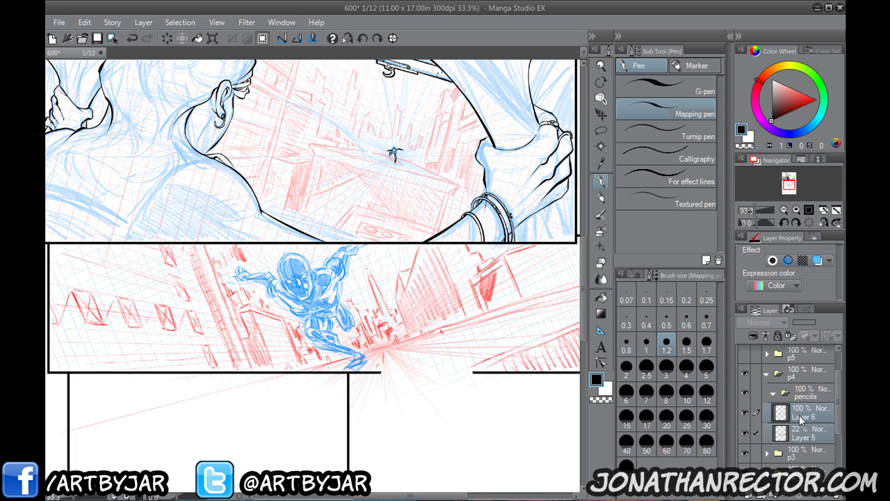
{"action": "left_click", "coordinate": [774, 394]}
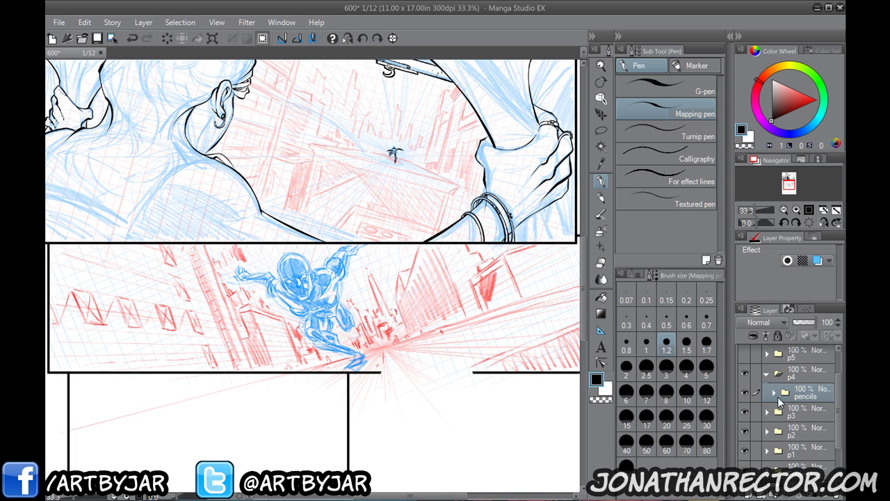
Create an "inks" folder above the pencils folder in p4 and add a new raster layer inside it.
{"action": "left_click", "coordinate": [773, 495]}
{"action": "double_click", "coordinate": [803, 396]}
{"action": "type", "text": "inks"}
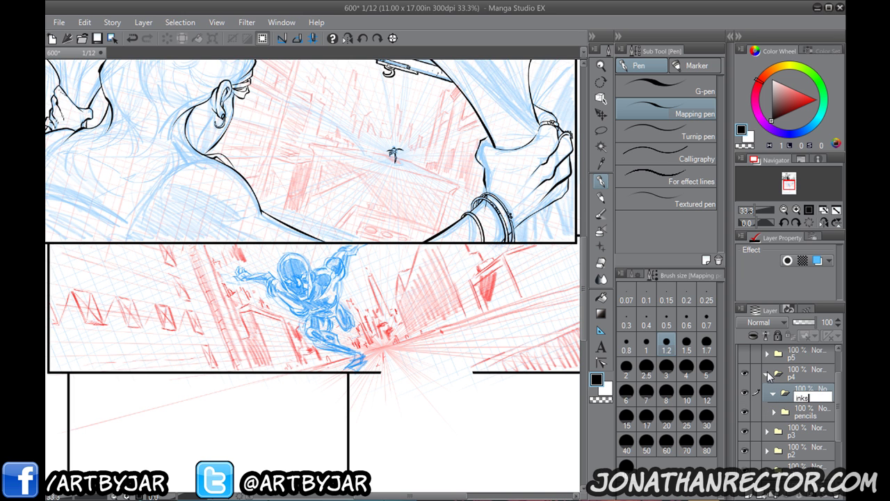
{"action": "key", "text": "Return"}
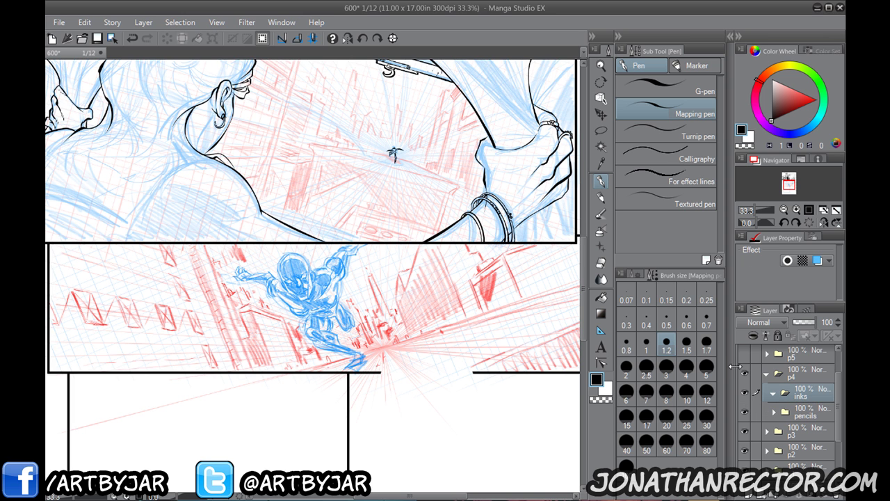
{"action": "left_click", "coordinate": [751, 493]}
{"action": "left_click_drag", "start_coordinate": [285, 345], "coordinate": [233, 342]}
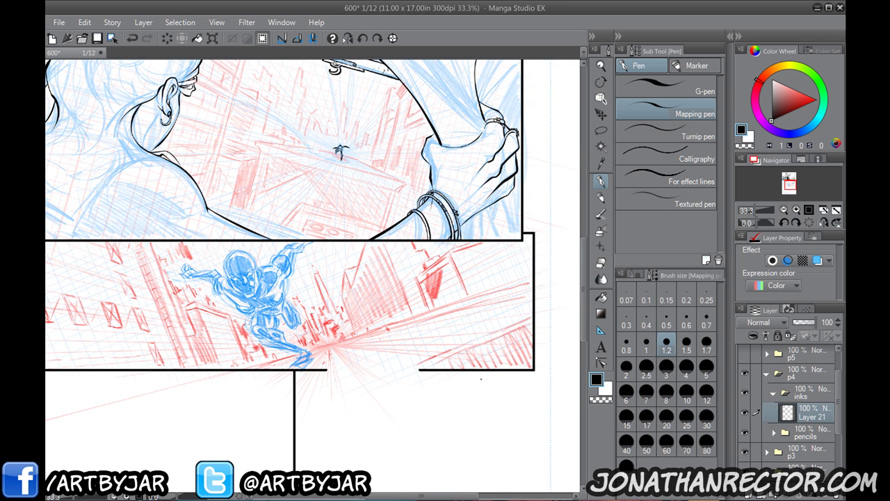
Lower the p4 pencils folder's opacity to 57% and make the empty layer in the inks folder active.
{"action": "left_click", "coordinate": [800, 434]}
{"action": "left_click_drag", "start_coordinate": [812, 324], "coordinate": [804, 335]}
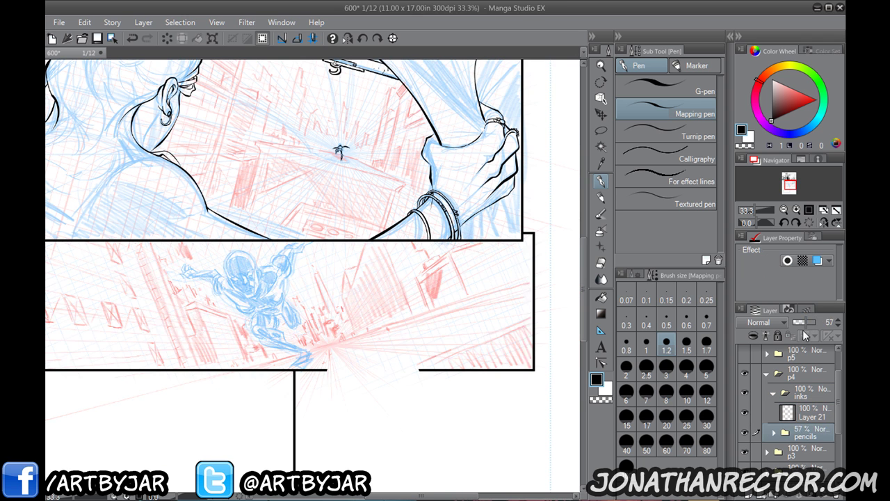
{"action": "left_click", "coordinate": [810, 417]}
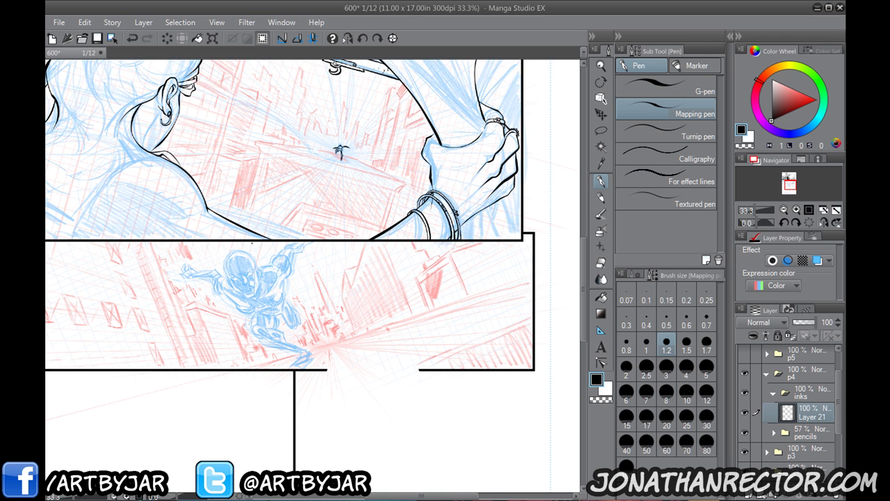
Hide the palettes and ink the ear of the leaping figure in panel 4 with the Mapping pen.
{"action": "left_click_drag", "start_coordinate": [267, 309], "coordinate": [305, 294]}
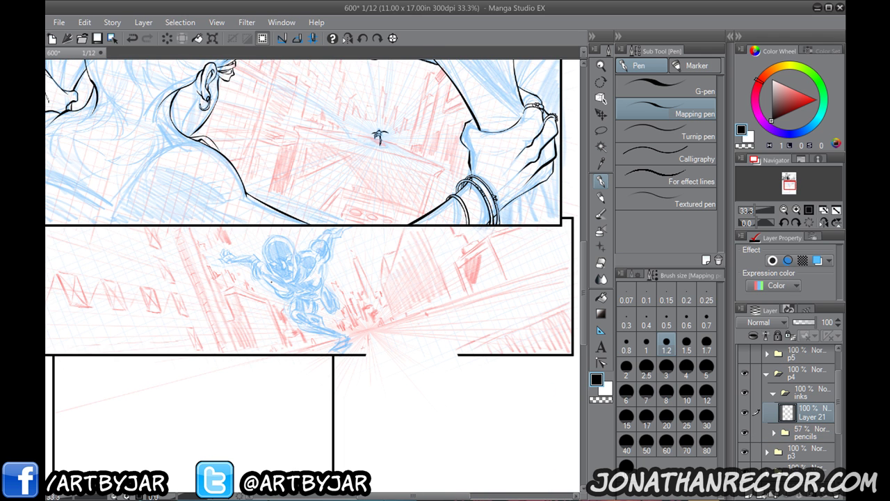
{"action": "key", "text": "Tab"}
{"action": "scroll", "coordinate": [271, 282], "scroll_direction": "up", "scroll_amount": 1}
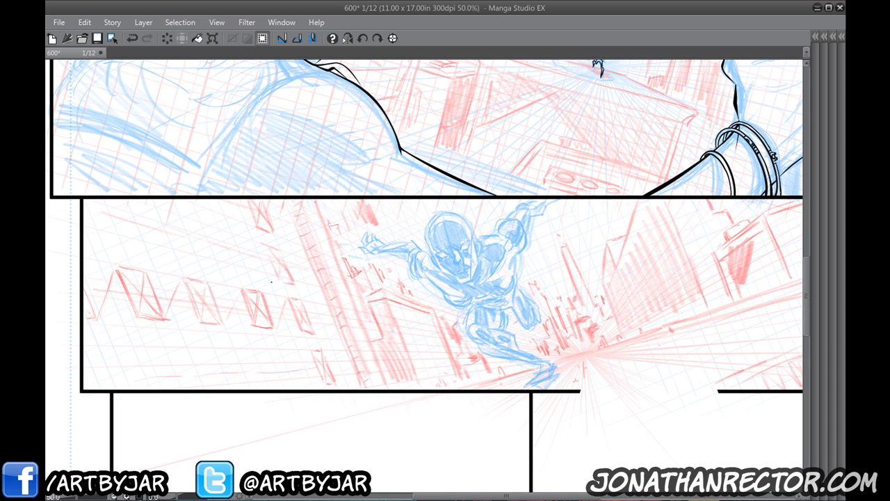
{"action": "scroll", "coordinate": [272, 281], "scroll_direction": "up", "scroll_amount": 1}
{"action": "left_click_drag", "start_coordinate": [478, 287], "coordinate": [375, 318]}
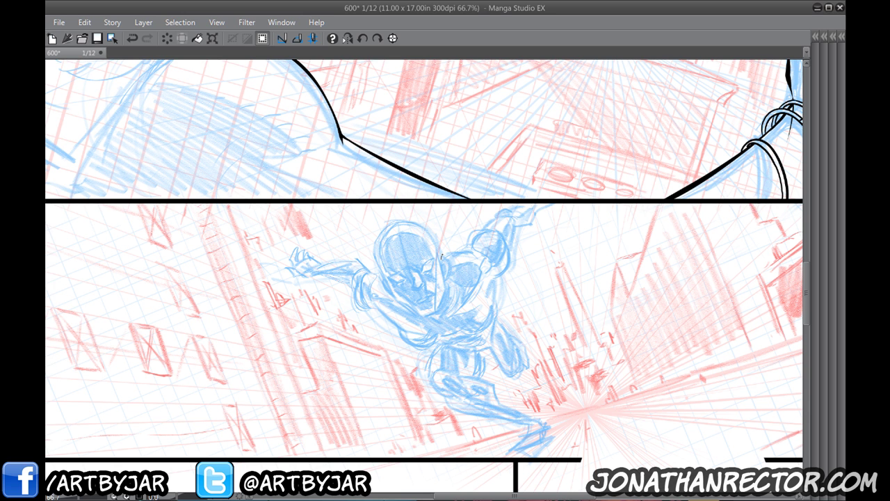
{"action": "left_click_drag", "start_coordinate": [450, 263], "coordinate": [445, 274]}
{"action": "key", "text": "ctrl+z"}
Ink the outline of the figure's head, from the jaw and chin up around the bald skull.
{"action": "mouse_move", "coordinate": [390, 289]}
{"action": "left_mouse_down"}
{"action": "mouse_move", "coordinate": [382, 247]}
{"action": "mouse_move", "coordinate": [394, 273]}
{"action": "mouse_move", "coordinate": [292, 276]}
{"action": "left_mouse_up"}
{"action": "scroll", "coordinate": [364, 226], "scroll_direction": "up", "scroll_amount": 1}
{"action": "key", "text": "ctrl+z"}
{"action": "mouse_move", "coordinate": [297, 212]}
{"action": "left_mouse_down"}
{"action": "mouse_move", "coordinate": [336, 284]}
{"action": "mouse_move", "coordinate": [380, 306]}
{"action": "mouse_move", "coordinate": [388, 301]}
{"action": "left_mouse_up"}
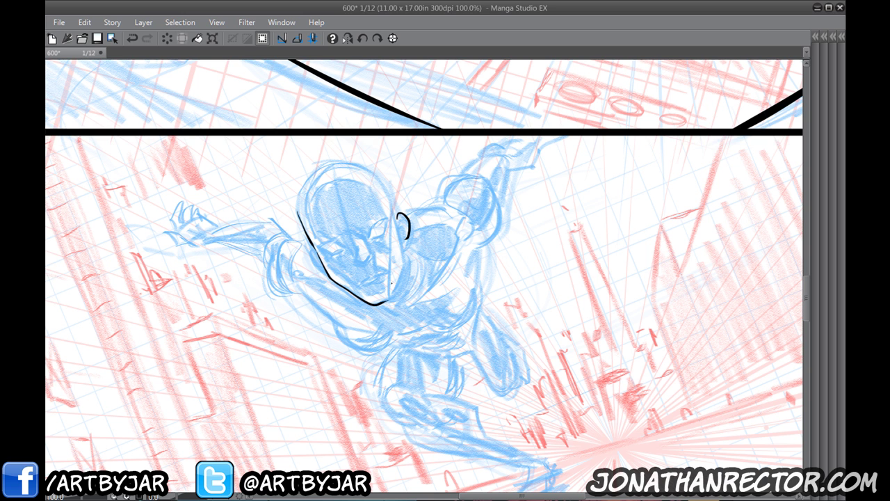
{"action": "mouse_move", "coordinate": [407, 240]}
{"action": "left_mouse_down"}
{"action": "mouse_move", "coordinate": [384, 306]}
{"action": "mouse_move", "coordinate": [405, 251]}
{"action": "left_mouse_up"}
{"action": "key", "text": "ctrl+z"}
{"action": "mouse_move", "coordinate": [314, 220]}
{"action": "left_mouse_down"}
{"action": "mouse_move", "coordinate": [322, 255]}
{"action": "mouse_move", "coordinate": [318, 210]}
{"action": "mouse_move", "coordinate": [349, 194]}
{"action": "mouse_move", "coordinate": [389, 212]}
{"action": "mouse_move", "coordinate": [406, 256]}
{"action": "left_mouse_up"}
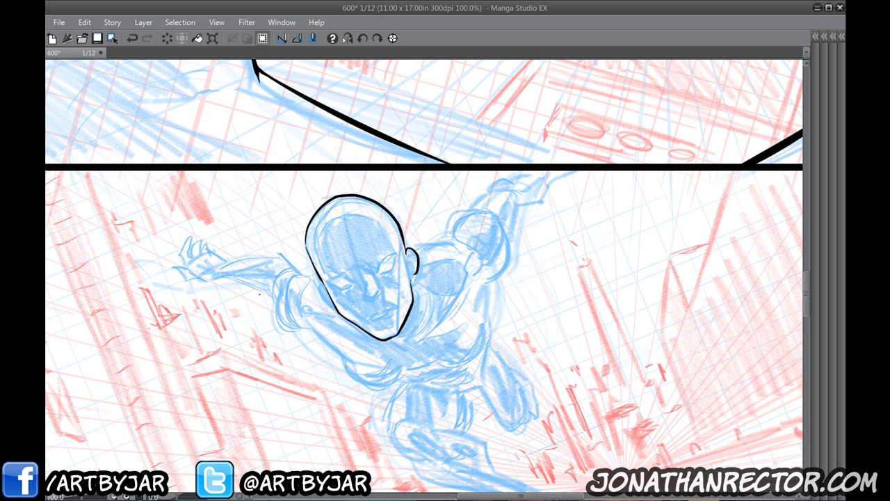
Flip the canvas view horizontally and ink the shoulder, upper arm, forearm and hand reaching the upper panel border.
{"action": "left_click", "coordinate": [348, 39]}
{"action": "mouse_move", "coordinate": [363, 299]}
{"action": "left_mouse_down"}
{"action": "mouse_move", "coordinate": [443, 291]}
{"action": "mouse_move", "coordinate": [442, 308]}
{"action": "left_mouse_up"}
{"action": "mouse_move", "coordinate": [469, 259]}
{"action": "left_mouse_down"}
{"action": "mouse_move", "coordinate": [504, 252]}
{"action": "mouse_move", "coordinate": [515, 263]}
{"action": "left_mouse_up"}
{"action": "left_click_drag", "start_coordinate": [405, 295], "coordinate": [428, 311]}
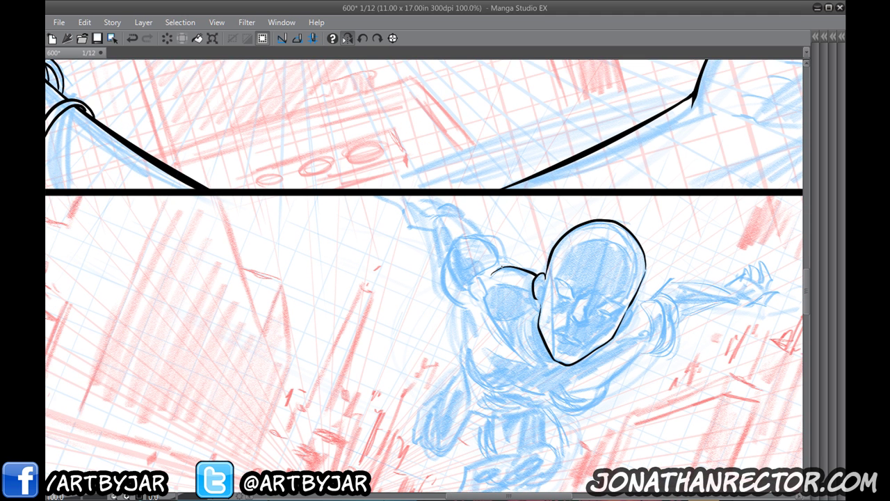
{"action": "mouse_move", "coordinate": [500, 265]}
{"action": "left_mouse_down"}
{"action": "mouse_move", "coordinate": [476, 240]}
{"action": "mouse_move", "coordinate": [464, 240]}
{"action": "mouse_move", "coordinate": [448, 299]}
{"action": "mouse_move", "coordinate": [474, 315]}
{"action": "left_mouse_up"}
{"action": "mouse_move", "coordinate": [444, 267]}
{"action": "left_mouse_down"}
{"action": "mouse_move", "coordinate": [446, 295]}
{"action": "mouse_move", "coordinate": [439, 251]}
{"action": "mouse_move", "coordinate": [459, 252]}
{"action": "left_mouse_up"}
{"action": "key", "text": "ctrl+z"}
{"action": "mouse_move", "coordinate": [516, 251]}
{"action": "left_mouse_down"}
{"action": "mouse_move", "coordinate": [495, 244]}
{"action": "mouse_move", "coordinate": [526, 261]}
{"action": "mouse_move", "coordinate": [478, 236]}
{"action": "left_mouse_up"}
{"action": "key", "text": "ctrl+z"}
{"action": "mouse_move", "coordinate": [503, 267]}
{"action": "left_mouse_down"}
{"action": "mouse_move", "coordinate": [478, 265]}
{"action": "mouse_move", "coordinate": [436, 235]}
{"action": "left_mouse_up"}
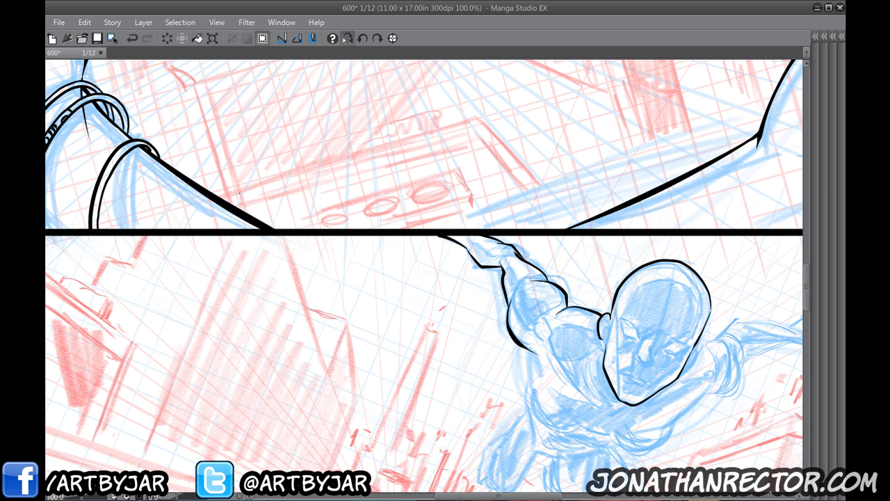
Ink the shoulder, upper arm and forearm contours of the outstretched arm with the open hand.
{"action": "left_click_drag", "start_coordinate": [624, 293], "coordinate": [499, 213]}
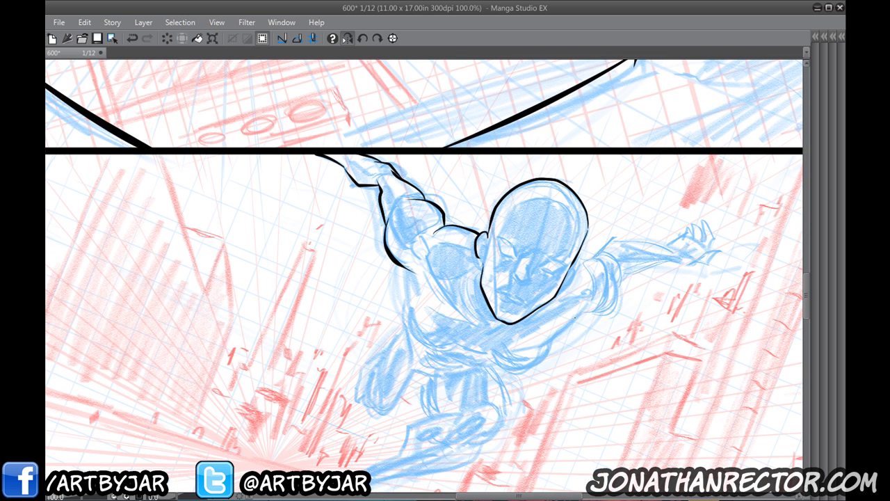
{"action": "left_click_drag", "start_coordinate": [578, 313], "coordinate": [533, 345]}
{"action": "mouse_move", "coordinate": [578, 315]}
{"action": "left_mouse_down"}
{"action": "mouse_move", "coordinate": [599, 310]}
{"action": "mouse_move", "coordinate": [612, 278]}
{"action": "mouse_move", "coordinate": [595, 252]}
{"action": "mouse_move", "coordinate": [611, 240]}
{"action": "mouse_move", "coordinate": [593, 254]}
{"action": "mouse_move", "coordinate": [613, 239]}
{"action": "mouse_move", "coordinate": [677, 255]}
{"action": "left_mouse_up"}
{"action": "key", "text": "ctrl+z"}
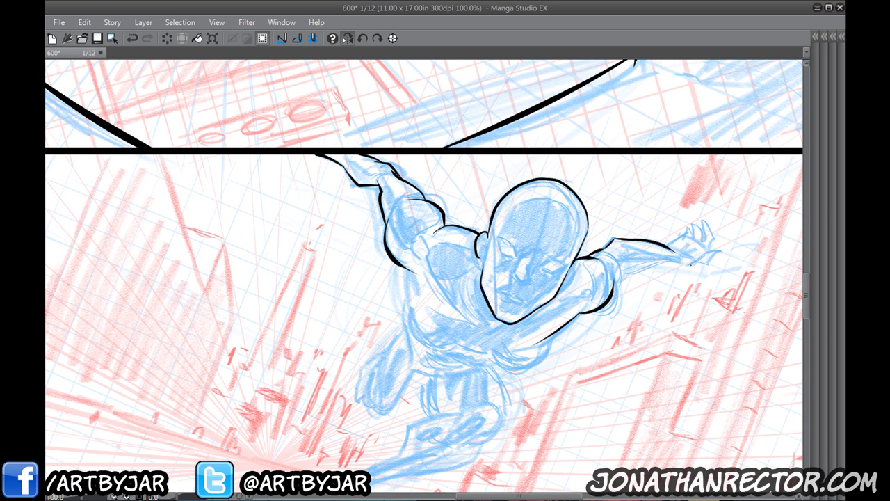
{"action": "mouse_move", "coordinate": [616, 284]}
{"action": "left_mouse_down"}
{"action": "mouse_move", "coordinate": [625, 246]}
{"action": "mouse_move", "coordinate": [623, 268]}
{"action": "mouse_move", "coordinate": [678, 255]}
{"action": "left_mouse_up"}
{"action": "left_click_drag", "start_coordinate": [480, 303], "coordinate": [428, 319]}
Flip the canvas view back to normal and ink the fingers and palm of the open hand.
{"action": "left_click", "coordinate": [348, 41]}
{"action": "left_click_drag", "start_coordinate": [228, 336], "coordinate": [335, 361]}
{"action": "mouse_move", "coordinate": [331, 282]}
{"action": "left_mouse_down"}
{"action": "mouse_move", "coordinate": [316, 276]}
{"action": "mouse_move", "coordinate": [322, 303]}
{"action": "mouse_move", "coordinate": [308, 307]}
{"action": "mouse_move", "coordinate": [293, 271]}
{"action": "mouse_move", "coordinate": [303, 263]}
{"action": "mouse_move", "coordinate": [301, 279]}
{"action": "mouse_move", "coordinate": [317, 260]}
{"action": "mouse_move", "coordinate": [311, 277]}
{"action": "mouse_move", "coordinate": [330, 278]}
{"action": "left_mouse_up"}
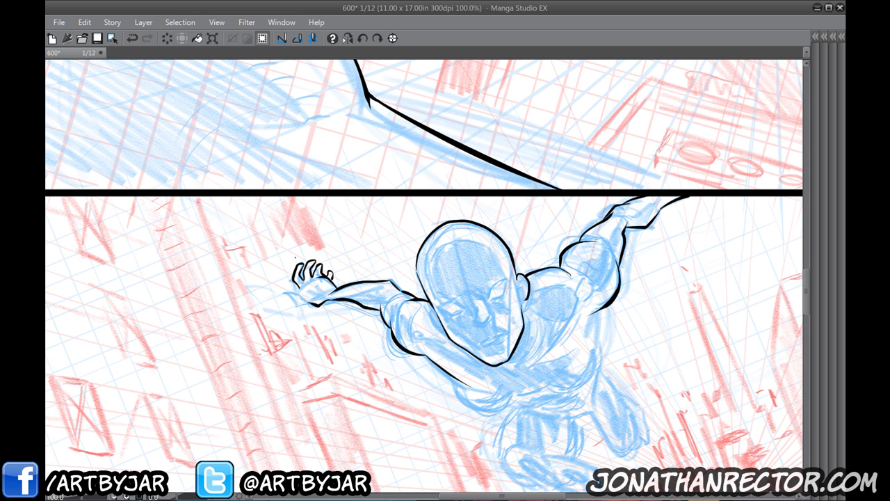
{"action": "mouse_move", "coordinate": [309, 305]}
{"action": "left_mouse_down"}
{"action": "mouse_move", "coordinate": [285, 292]}
{"action": "mouse_move", "coordinate": [299, 297]}
{"action": "left_mouse_up"}
Ink the lower chest contours and the side of the torso below the raised arm.
{"action": "left_click_drag", "start_coordinate": [363, 353], "coordinate": [250, 300]}
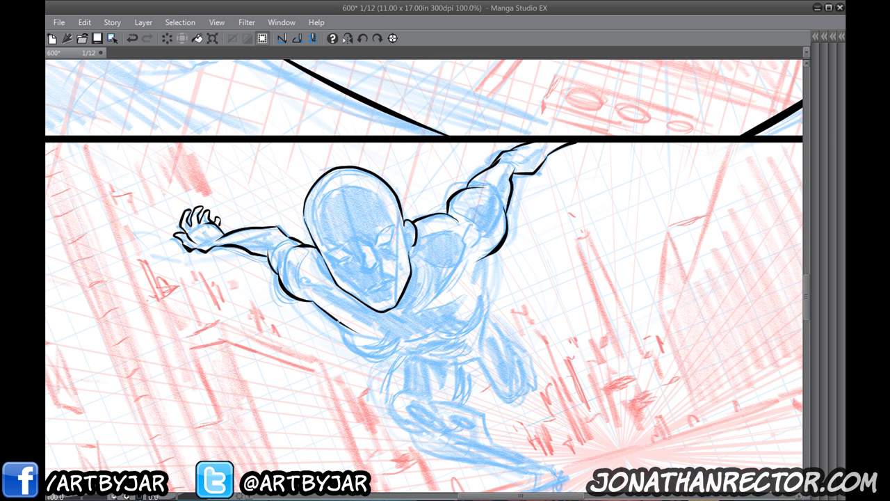
{"action": "mouse_move", "coordinate": [338, 324]}
{"action": "left_mouse_down"}
{"action": "mouse_move", "coordinate": [358, 352]}
{"action": "mouse_move", "coordinate": [403, 337]}
{"action": "left_mouse_up"}
{"action": "mouse_move", "coordinate": [480, 284]}
{"action": "left_mouse_down"}
{"action": "mouse_move", "coordinate": [486, 322]}
{"action": "mouse_move", "coordinate": [421, 335]}
{"action": "left_mouse_up"}
{"action": "mouse_move", "coordinate": [372, 368]}
{"action": "left_mouse_down"}
{"action": "mouse_move", "coordinate": [343, 320]}
{"action": "mouse_move", "coordinate": [337, 327]}
{"action": "mouse_move", "coordinate": [388, 316]}
{"action": "left_mouse_up"}
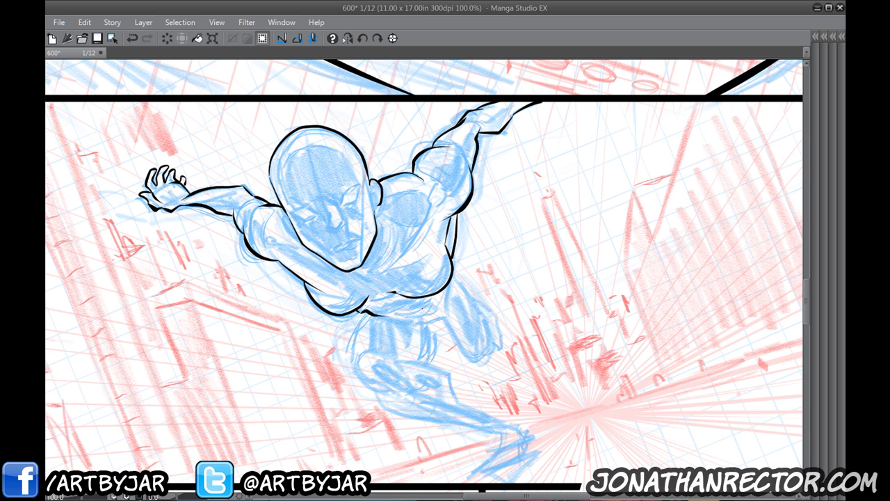
Ink the figure's bent rear leg, including the thigh, knee and the lower leg behind it.
{"action": "left_click_drag", "start_coordinate": [258, 304], "coordinate": [203, 258]}
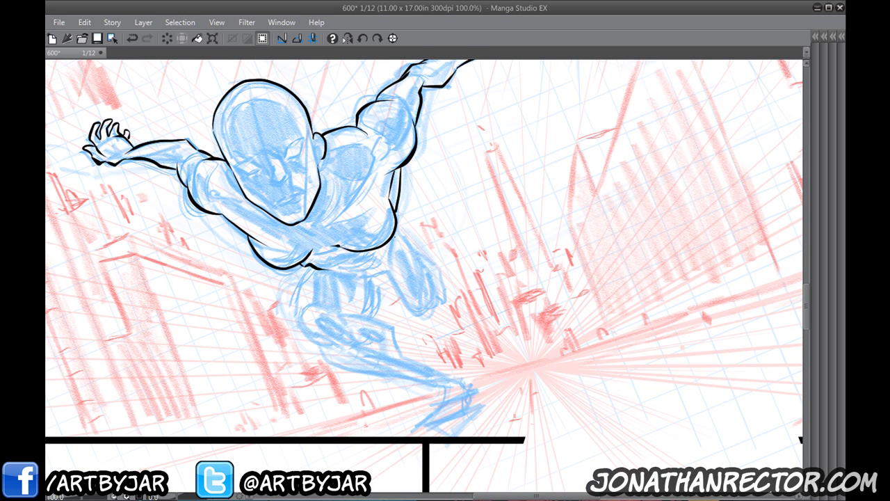
{"action": "mouse_move", "coordinate": [395, 233]}
{"action": "left_mouse_down"}
{"action": "mouse_move", "coordinate": [424, 276]}
{"action": "mouse_move", "coordinate": [427, 318]}
{"action": "mouse_move", "coordinate": [409, 324]}
{"action": "mouse_move", "coordinate": [385, 276]}
{"action": "left_mouse_up"}
{"action": "key", "text": "ctrl+z"}
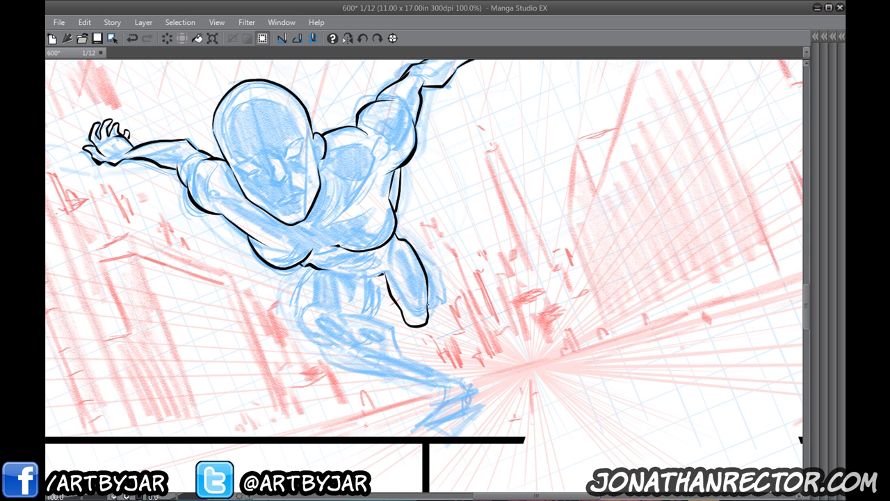
{"action": "mouse_move", "coordinate": [427, 314]}
{"action": "left_mouse_down"}
{"action": "mouse_move", "coordinate": [436, 279]}
{"action": "mouse_move", "coordinate": [448, 332]}
{"action": "mouse_move", "coordinate": [438, 332]}
{"action": "mouse_move", "coordinate": [429, 308]}
{"action": "left_mouse_up"}
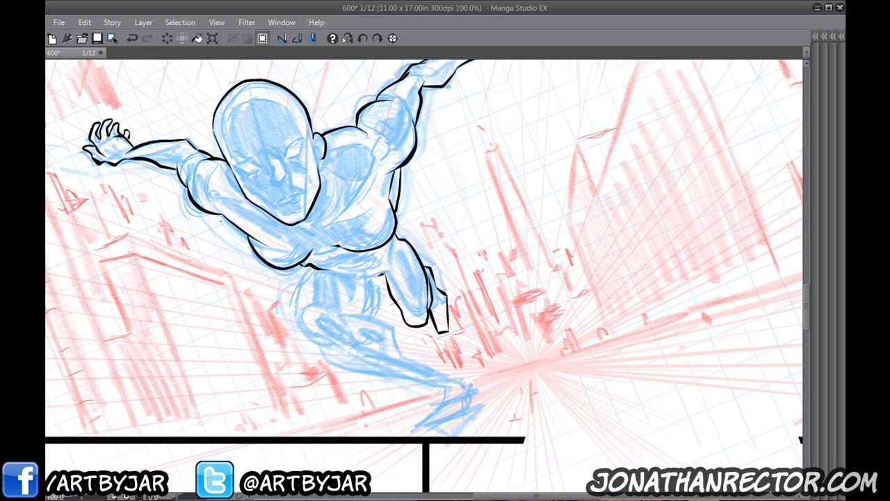
Ink the hip and outer thigh of the front leg, and outline its foot.
{"action": "left_click_drag", "start_coordinate": [268, 314], "coordinate": [311, 298]}
{"action": "mouse_move", "coordinate": [360, 250]}
{"action": "left_mouse_down"}
{"action": "mouse_move", "coordinate": [349, 252]}
{"action": "mouse_move", "coordinate": [336, 291]}
{"action": "mouse_move", "coordinate": [339, 316]}
{"action": "mouse_move", "coordinate": [373, 339]}
{"action": "left_mouse_up"}
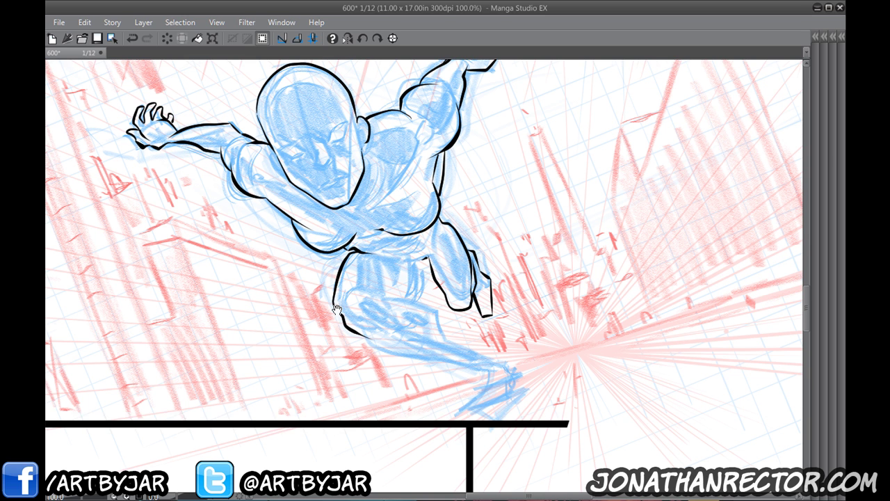
{"action": "left_click_drag", "start_coordinate": [337, 309], "coordinate": [281, 262]}
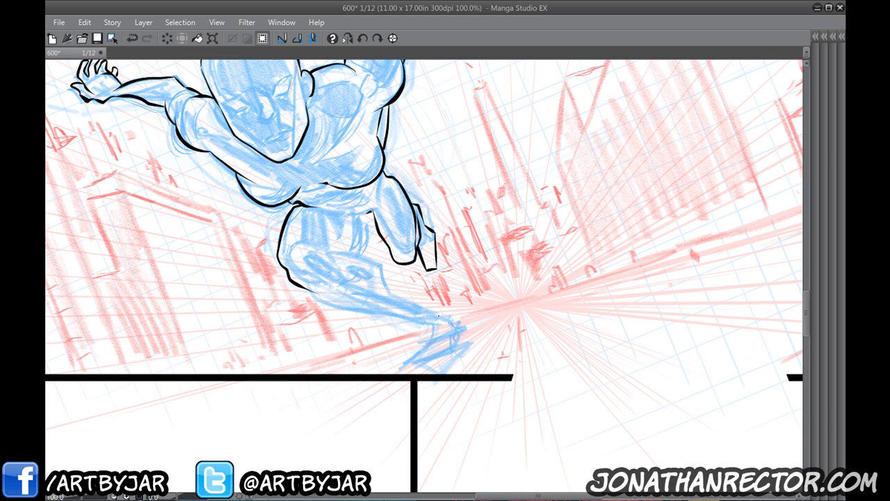
{"action": "mouse_move", "coordinate": [433, 311]}
{"action": "left_mouse_down"}
{"action": "mouse_move", "coordinate": [453, 325]}
{"action": "mouse_move", "coordinate": [471, 323]}
{"action": "mouse_move", "coordinate": [465, 345]}
{"action": "mouse_move", "coordinate": [419, 371]}
{"action": "mouse_move", "coordinate": [435, 328]}
{"action": "left_mouse_up"}
{"action": "left_click_drag", "start_coordinate": [324, 326], "coordinate": [306, 345]}
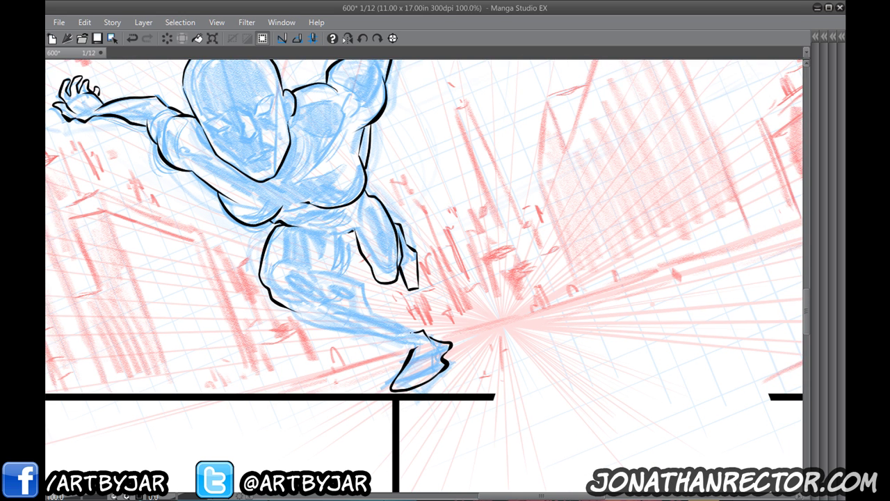
Ink the front leg's knee, shin and calf down to the foot, redoing unsatisfactory strokes.
{"action": "mouse_move", "coordinate": [411, 330]}
{"action": "left_mouse_down"}
{"action": "mouse_move", "coordinate": [337, 300]}
{"action": "mouse_move", "coordinate": [421, 332]}
{"action": "left_mouse_up"}
{"action": "key", "text": "ctrl+z"}
{"action": "left_click_drag", "start_coordinate": [311, 272], "coordinate": [369, 294]}
{"action": "key", "text": "ctrl+z"}
{"action": "mouse_move", "coordinate": [313, 271]}
{"action": "left_mouse_down"}
{"action": "mouse_move", "coordinate": [340, 278]}
{"action": "mouse_move", "coordinate": [384, 319]}
{"action": "left_mouse_up"}
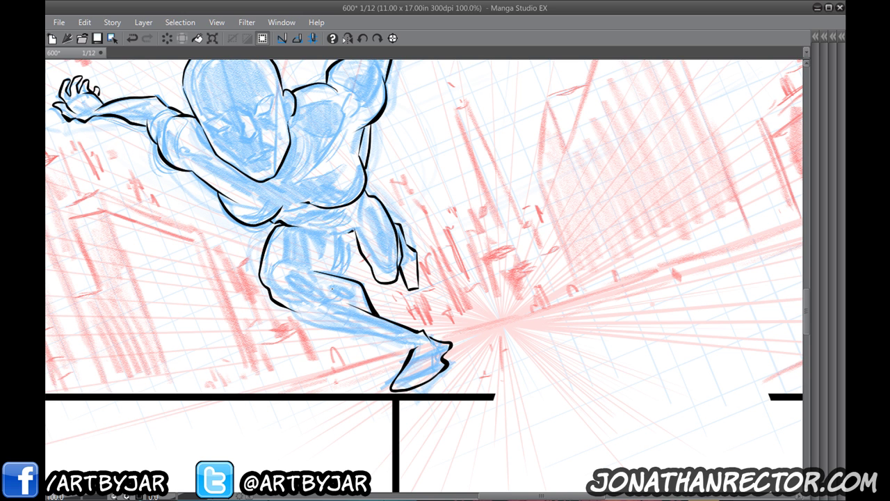
{"action": "mouse_move", "coordinate": [413, 346]}
{"action": "left_mouse_down"}
{"action": "mouse_move", "coordinate": [292, 322]}
{"action": "mouse_move", "coordinate": [271, 297]}
{"action": "mouse_move", "coordinate": [283, 338]}
{"action": "left_mouse_up"}
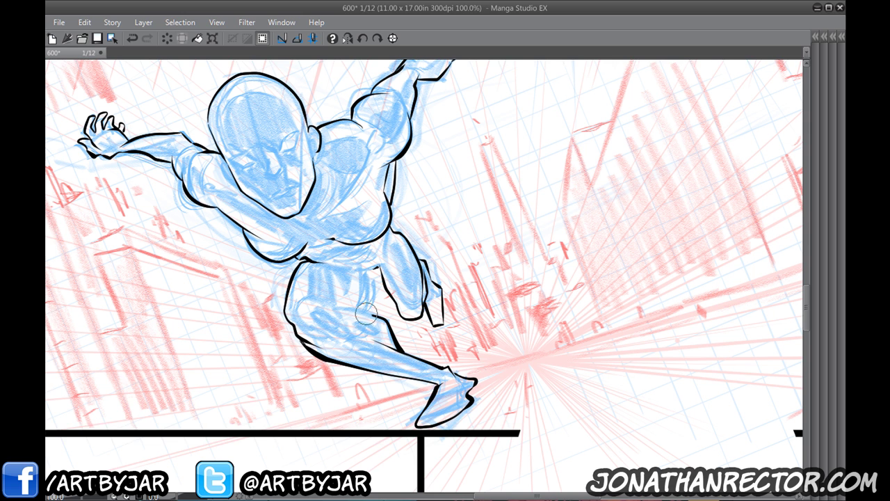
Ink the front leg's inner thigh from the crotch to the knee, replacing the first stroke.
{"action": "mouse_move", "coordinate": [373, 269]}
{"action": "left_mouse_down"}
{"action": "mouse_move", "coordinate": [375, 298]}
{"action": "mouse_move", "coordinate": [348, 320]}
{"action": "left_mouse_up"}
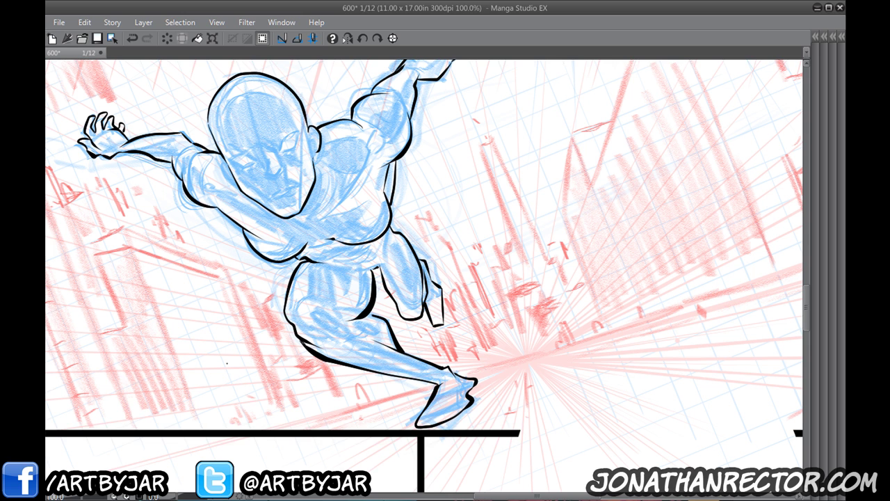
{"action": "key", "text": "ctrl+z"}
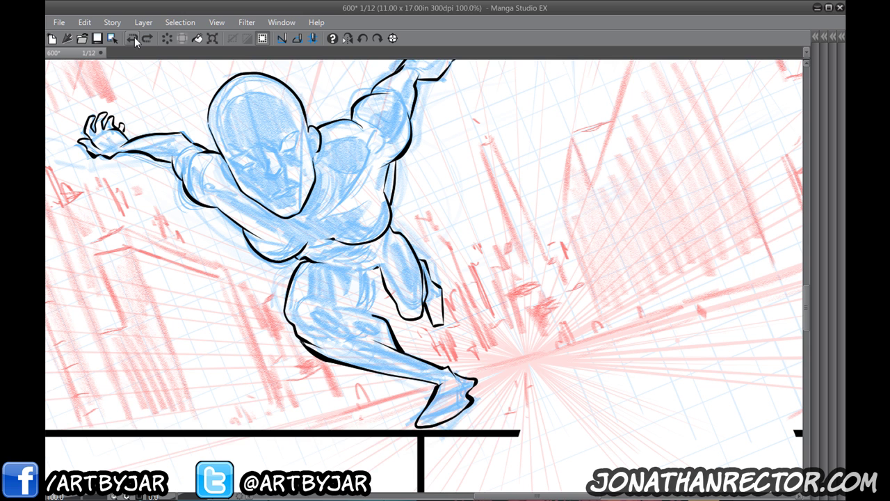
{"action": "left_click_drag", "start_coordinate": [353, 310], "coordinate": [375, 270]}
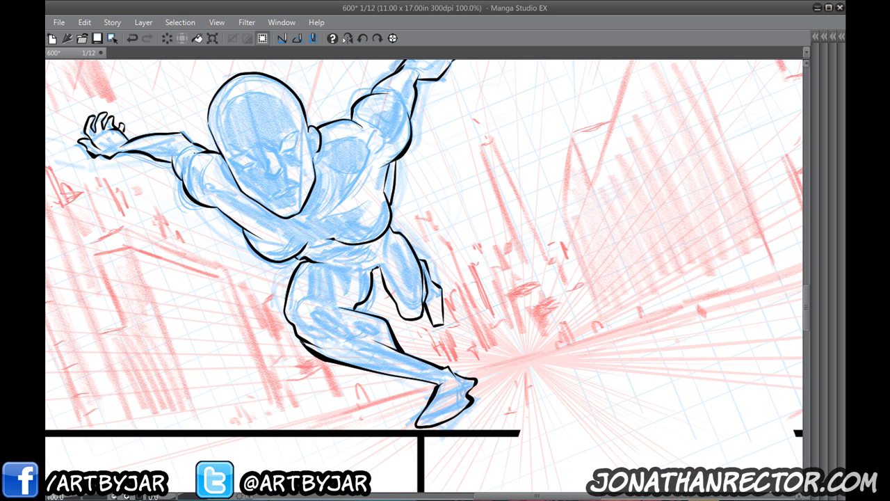
Flip the canvas view horizontally to check the inked figure and raise the pencils folder's opacity to 100%.
{"action": "left_click", "coordinate": [348, 38]}
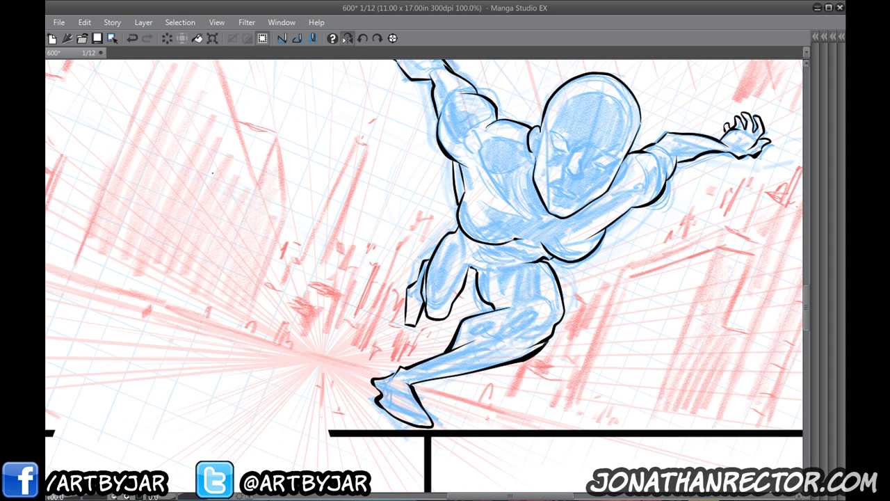
{"action": "mouse_move", "coordinate": [288, 268]}
{"action": "left_mouse_down"}
{"action": "mouse_move", "coordinate": [260, 341]}
{"action": "mouse_move", "coordinate": [190, 297]}
{"action": "mouse_move", "coordinate": [188, 281]}
{"action": "left_mouse_up"}
{"action": "scroll", "coordinate": [174, 266], "scroll_direction": "down", "scroll_amount": 3}
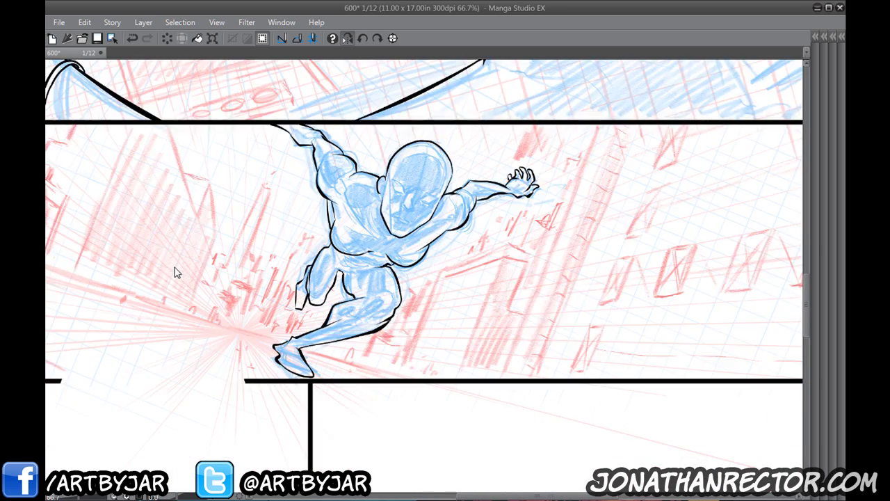
{"action": "scroll", "coordinate": [174, 266], "scroll_direction": "up", "scroll_amount": 1}
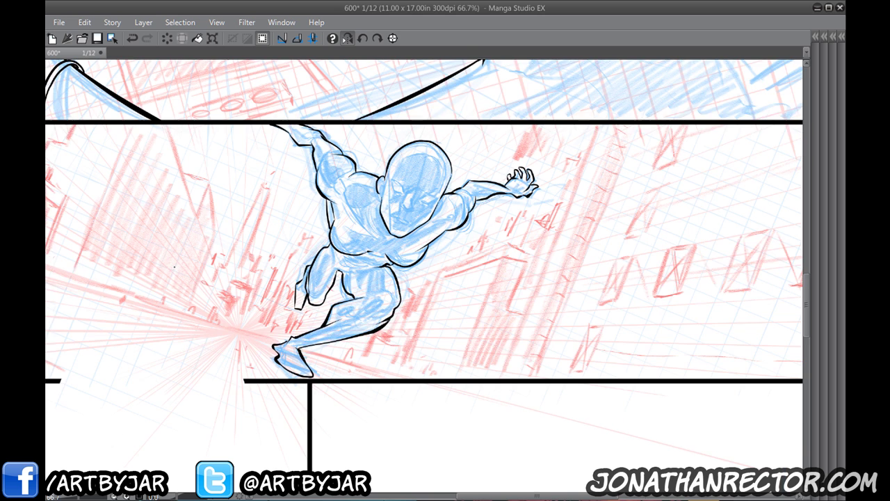
{"action": "left_click_drag", "start_coordinate": [258, 332], "coordinate": [239, 373]}
{"action": "left_click_drag", "start_coordinate": [128, 379], "coordinate": [216, 295]}
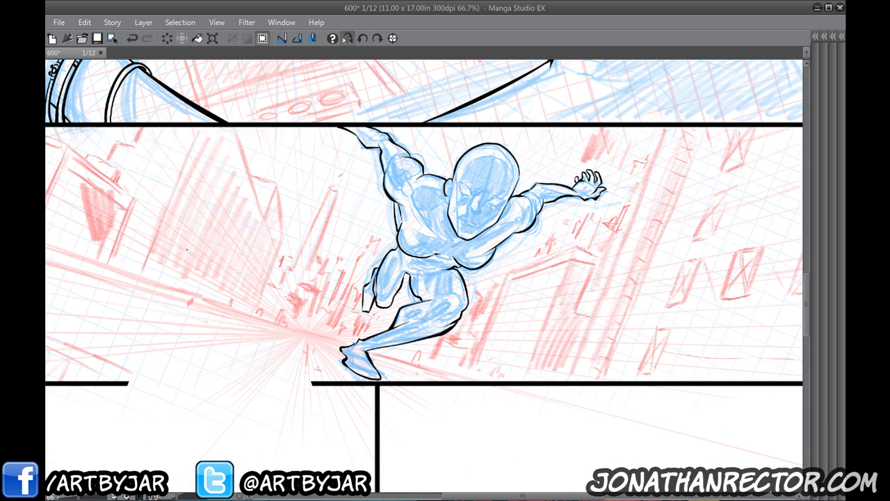
{"action": "key", "text": "Tab"}
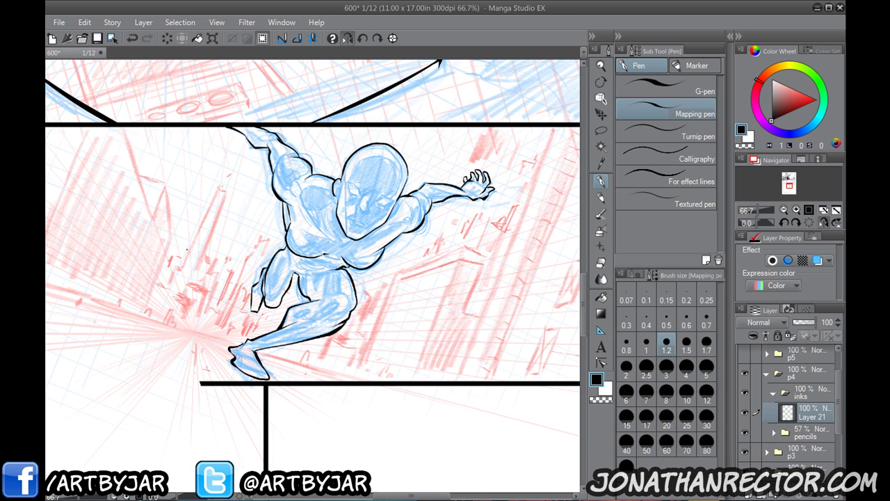
{"action": "left_click", "coordinate": [804, 435]}
{"action": "mouse_move", "coordinate": [814, 324]}
{"action": "left_mouse_down"}
{"action": "mouse_move", "coordinate": [797, 327]}
{"action": "mouse_move", "coordinate": [833, 326]}
{"action": "left_mouse_up"}
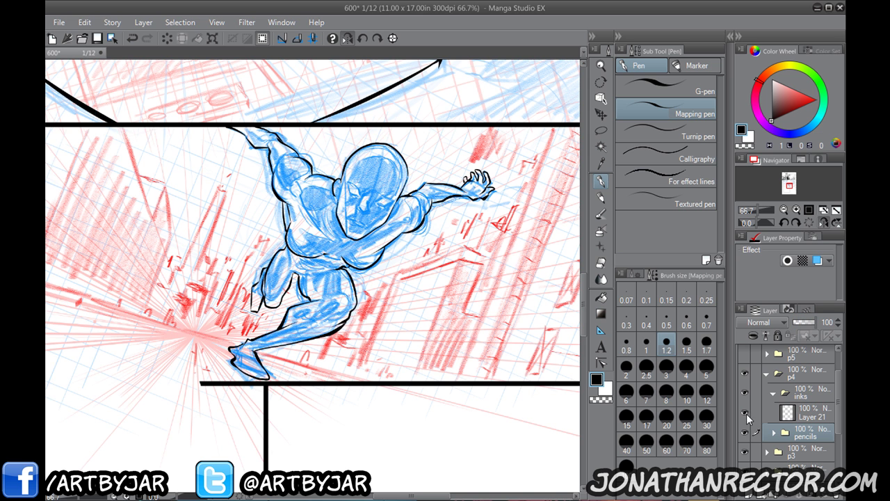
Expand the pencils folder, toggle Layer 6's visibility to check its contents, and lower that layer's opacity to 24%.
{"action": "left_click", "coordinate": [774, 433]}
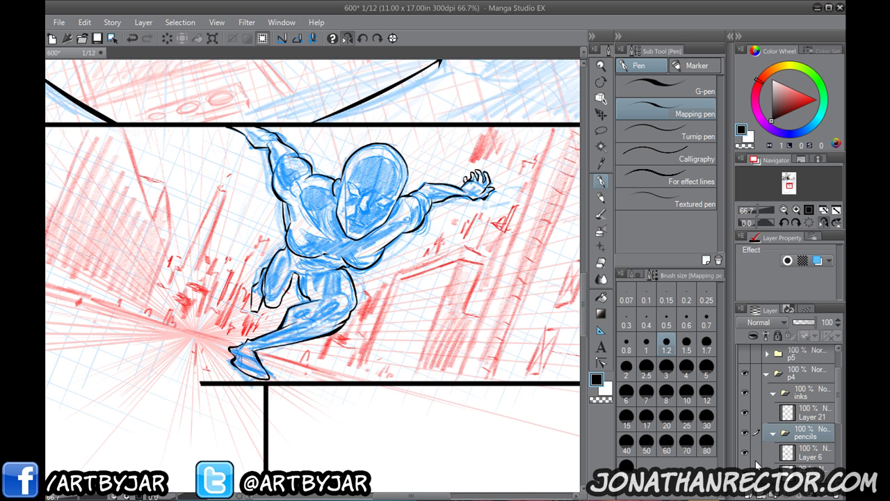
{"action": "left_click", "coordinate": [744, 453]}
{"action": "left_click", "coordinate": [745, 453]}
{"action": "left_click", "coordinate": [744, 453]}
{"action": "left_click", "coordinate": [744, 453]}
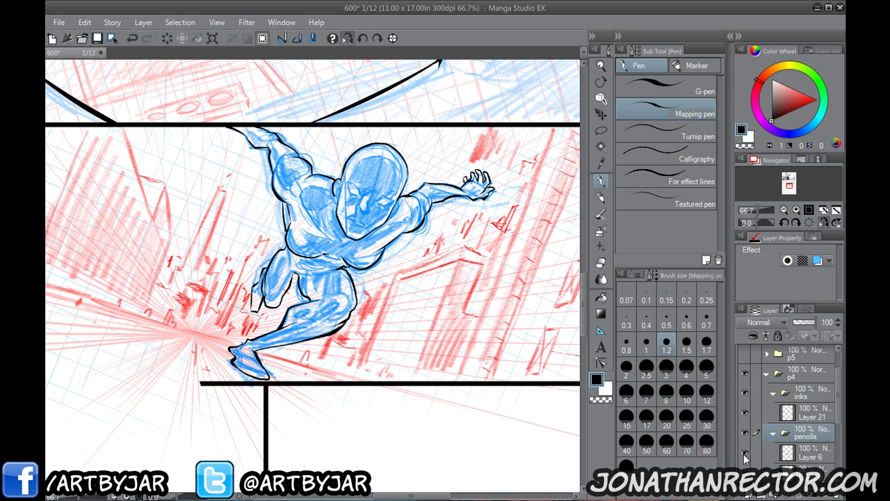
{"action": "left_click", "coordinate": [809, 460]}
{"action": "left_click_drag", "start_coordinate": [811, 327], "coordinate": [797, 332]}
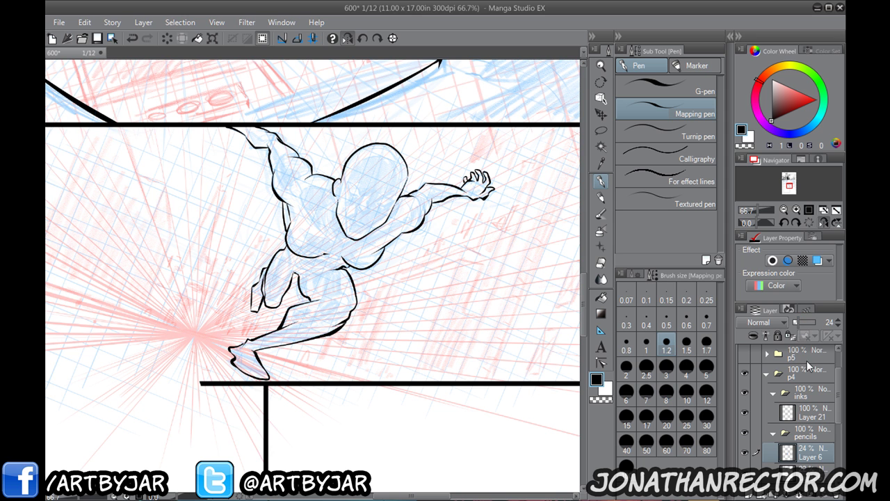
Add a new layer above Layer 21 in the inks folder and hide the palettes to enlarge the canvas.
{"action": "left_click", "coordinate": [807, 414]}
{"action": "left_click", "coordinate": [750, 494]}
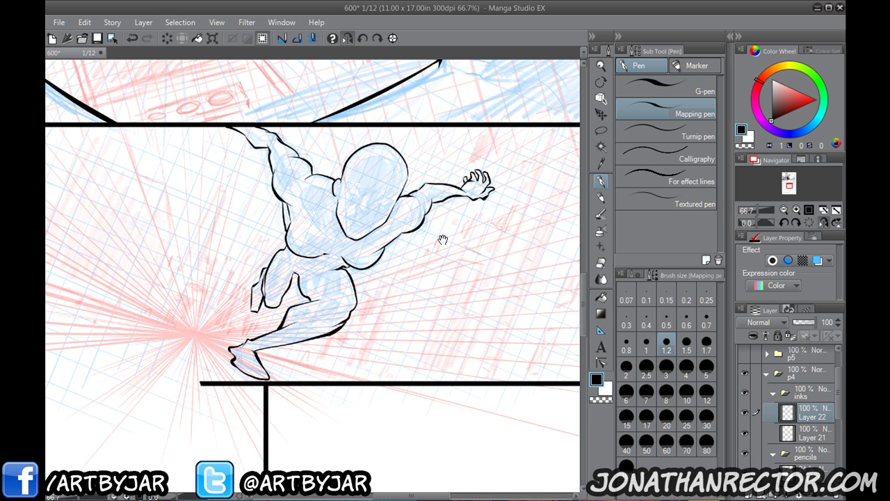
{"action": "left_click_drag", "start_coordinate": [388, 264], "coordinate": [294, 293]}
{"action": "key", "text": "Tab"}
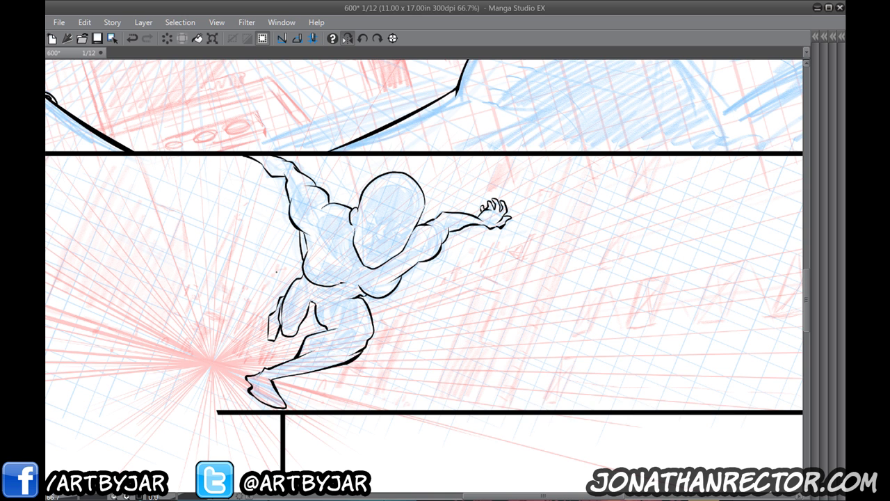
Ink the top edge and notched near side of the small building beside the figure's front leg.
{"action": "left_click_drag", "start_coordinate": [411, 296], "coordinate": [441, 274]}
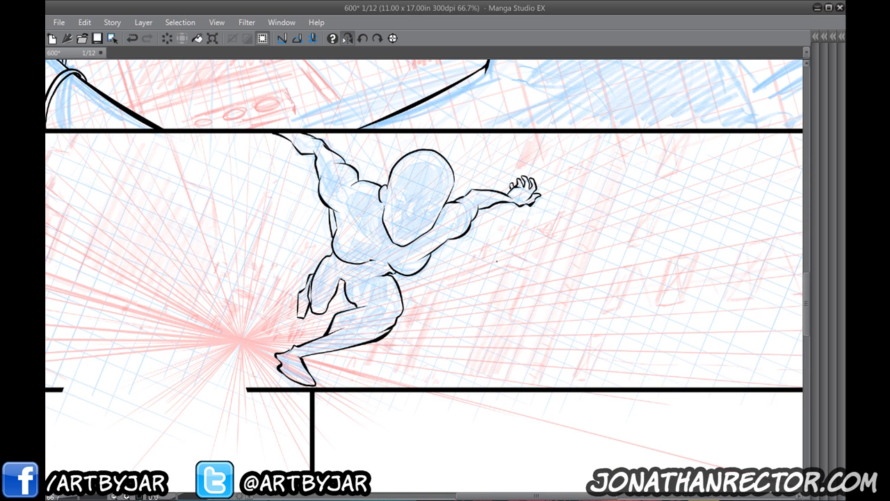
{"action": "mouse_move", "coordinate": [510, 257]}
{"action": "left_mouse_down"}
{"action": "mouse_move", "coordinate": [435, 279]}
{"action": "mouse_move", "coordinate": [402, 381]}
{"action": "left_mouse_up"}
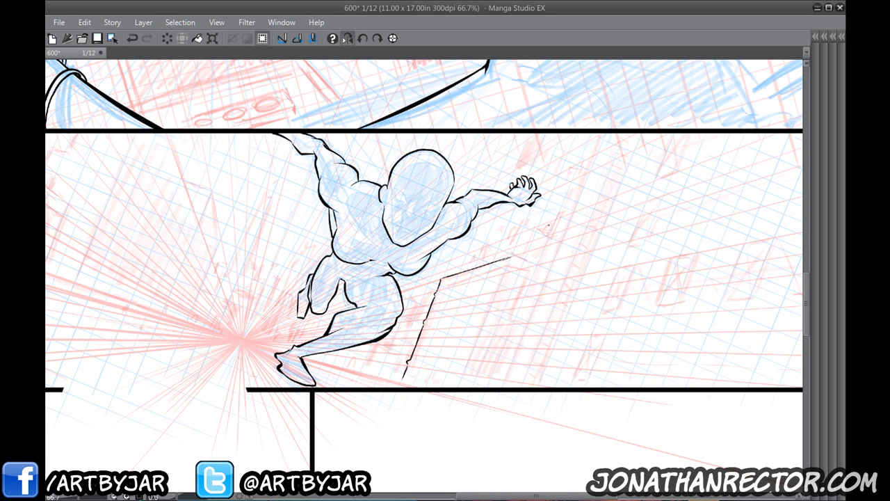
{"action": "left_click_drag", "start_coordinate": [510, 258], "coordinate": [505, 272]}
Ink three pairs of parallel ledge lines across the small building's face, starting from the notches.
{"action": "left_click_drag", "start_coordinate": [201, 292], "coordinate": [407, 180]}
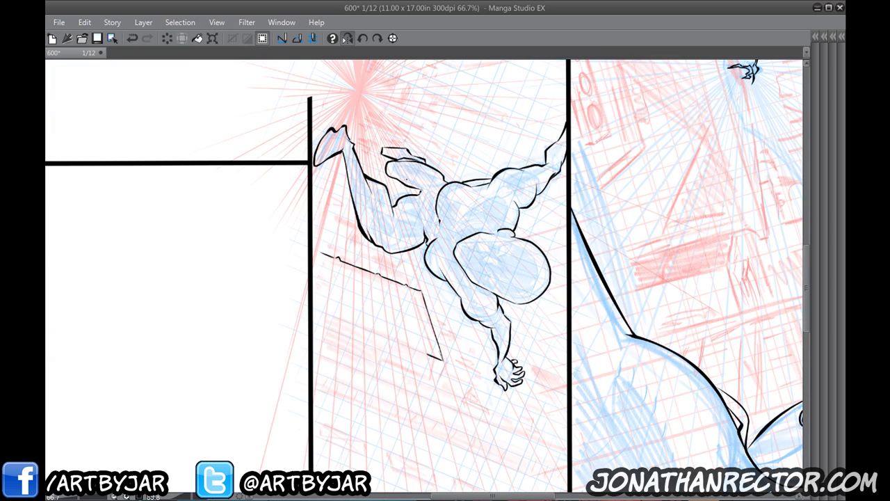
{"action": "left_click", "coordinate": [407, 179], "text": "ctrl"}
{"action": "left_click_drag", "start_coordinate": [391, 302], "coordinate": [471, 194]}
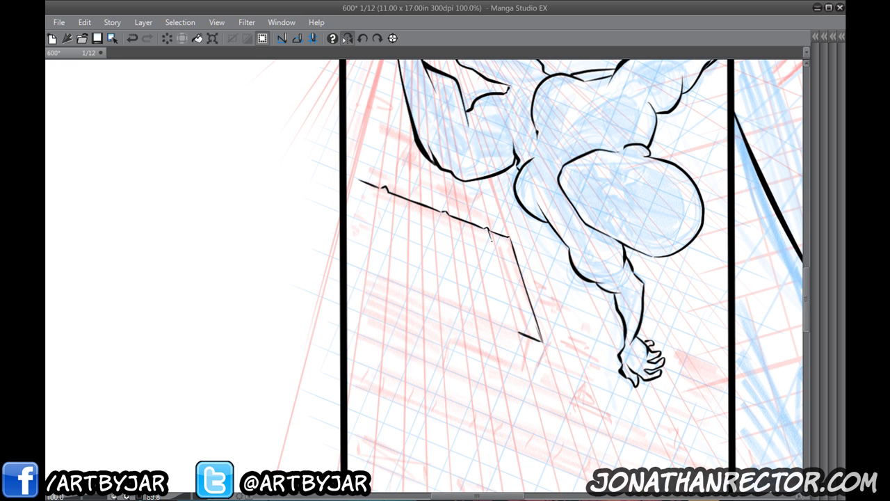
{"action": "left_click_drag", "start_coordinate": [489, 233], "coordinate": [514, 329]}
{"action": "left_click_drag", "start_coordinate": [484, 229], "coordinate": [508, 324]}
{"action": "left_click_drag", "start_coordinate": [448, 215], "coordinate": [462, 300]}
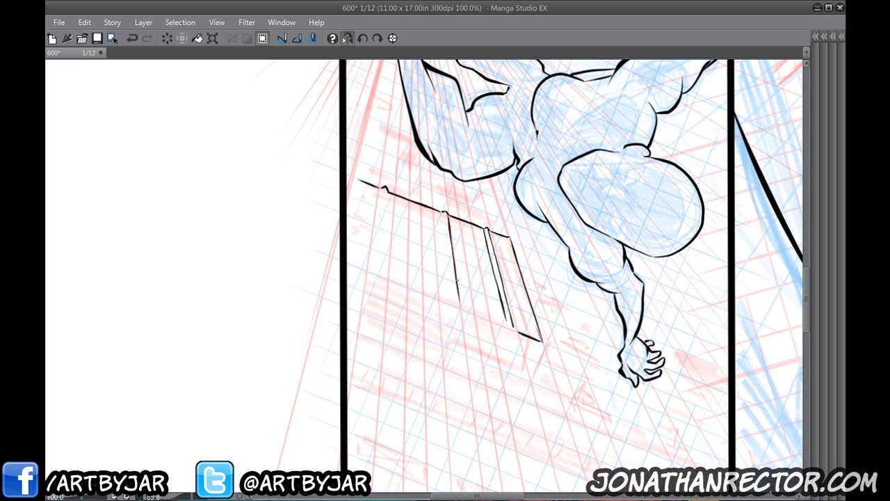
{"action": "left_click_drag", "start_coordinate": [442, 213], "coordinate": [452, 299]}
{"action": "left_click_drag", "start_coordinate": [387, 192], "coordinate": [381, 273]}
{"action": "left_click_drag", "start_coordinate": [384, 189], "coordinate": [372, 275]}
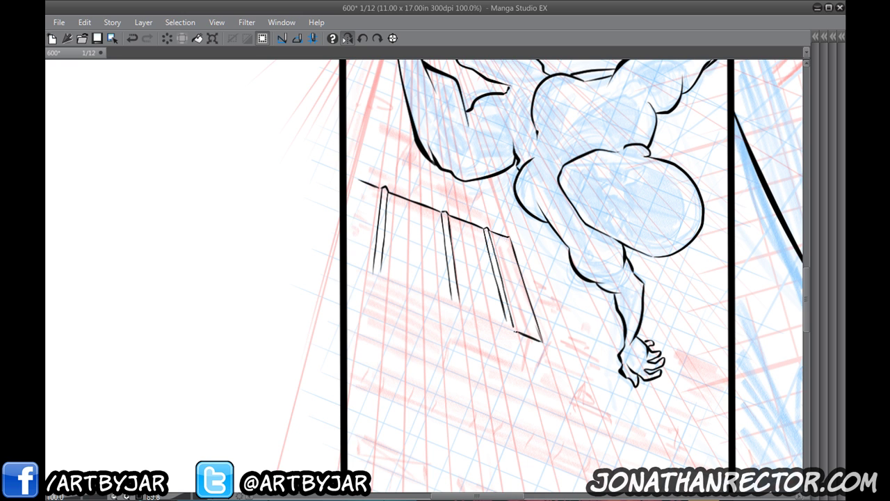
Cap the ends of the three ledges and ink the building's far edge between them, redoing unsatisfactory strokes.
{"action": "left_click_drag", "start_coordinate": [514, 331], "coordinate": [505, 327]}
{"action": "key", "text": "ctrl+z"}
{"action": "key", "text": "ctrl+y"}
{"action": "left_click_drag", "start_coordinate": [508, 328], "coordinate": [514, 330]}
{"action": "left_click_drag", "start_coordinate": [450, 296], "coordinate": [460, 307]}
{"action": "left_click_drag", "start_coordinate": [373, 271], "coordinate": [382, 274]}
{"action": "mouse_move", "coordinate": [509, 327]}
{"action": "left_mouse_down"}
{"action": "mouse_move", "coordinate": [380, 276]}
{"action": "mouse_move", "coordinate": [437, 300]}
{"action": "left_mouse_up"}
{"action": "key", "text": "ctrl+z"}
{"action": "key", "text": "ctrl+z"}
{"action": "key", "text": "ctrl+z"}
{"action": "left_click_drag", "start_coordinate": [377, 275], "coordinate": [346, 264]}
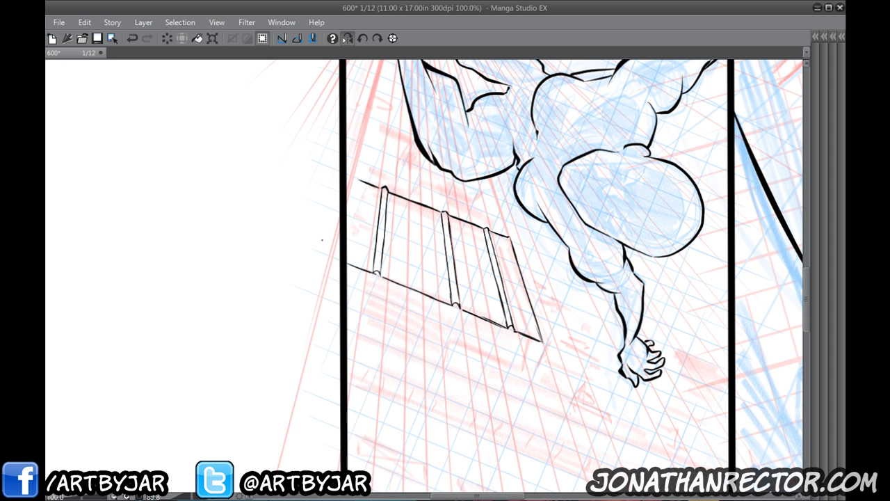
{"action": "left_click", "coordinate": [393, 38]}
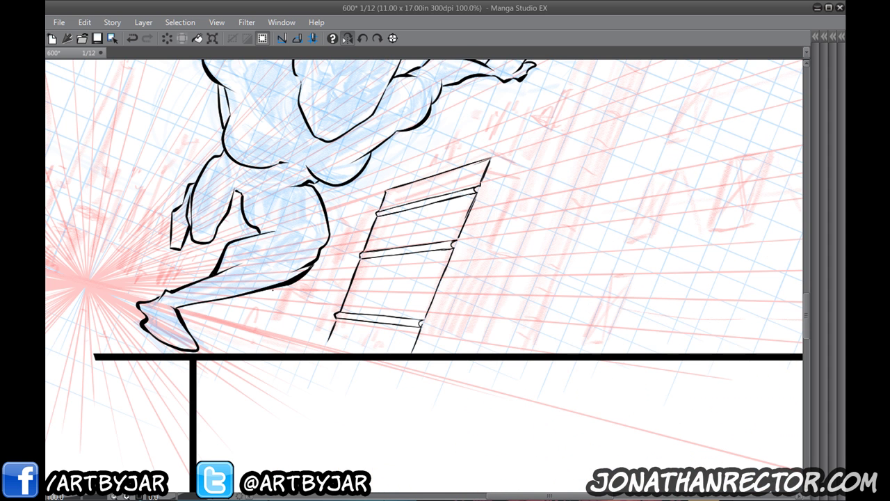
{"action": "left_click_drag", "start_coordinate": [357, 305], "coordinate": [341, 365]}
{"action": "left_click_drag", "start_coordinate": [414, 246], "coordinate": [314, 299]}
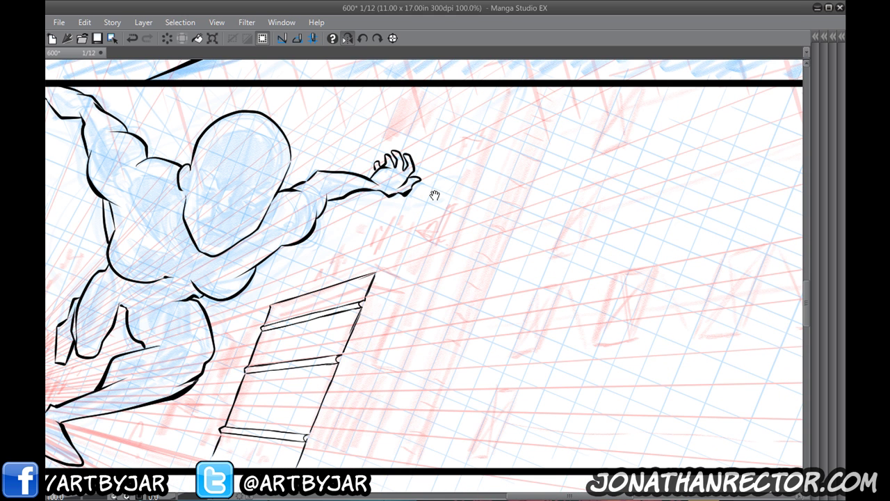
{"action": "left_click_drag", "start_coordinate": [517, 86], "coordinate": [466, 223]}
{"action": "left_click_drag", "start_coordinate": [477, 193], "coordinate": [454, 250]}
{"action": "key", "text": "ctrl+z"}
{"action": "left_click_drag", "start_coordinate": [360, 470], "coordinate": [392, 398]}
{"action": "key", "text": "ctrl+z"}
{"action": "key", "text": "ctrl+z"}
{"action": "key", "text": "ctrl+z"}
Ink two long parallel lines across the full panel for the tall building's wide band, following the perspective guides.
{"action": "left_click_drag", "start_coordinate": [201, 205], "coordinate": [440, 362]}
{"action": "left_click_drag", "start_coordinate": [205, 360], "coordinate": [211, 224]}
{"action": "left_click_drag", "start_coordinate": [380, 272], "coordinate": [347, 299]}
{"action": "key", "text": "ctrl+z"}
{"action": "left_click_drag", "start_coordinate": [279, 226], "coordinate": [380, 281]}
{"action": "mouse_move", "coordinate": [340, 256]}
{"action": "left_mouse_down"}
{"action": "mouse_move", "coordinate": [492, 331]}
{"action": "mouse_move", "coordinate": [470, 333]}
{"action": "mouse_move", "coordinate": [572, 383]}
{"action": "mouse_move", "coordinate": [482, 336]}
{"action": "left_mouse_up"}
{"action": "left_click_drag", "start_coordinate": [263, 218], "coordinate": [262, 226]}
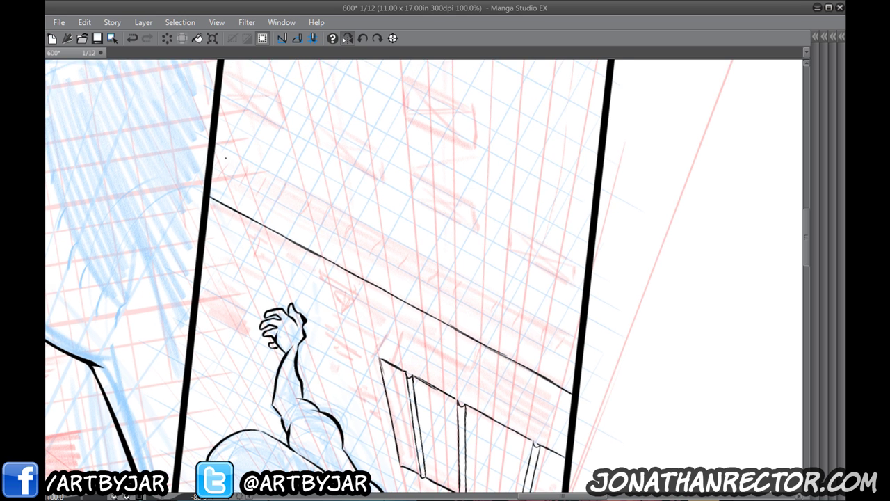
{"action": "left_click_drag", "start_coordinate": [215, 143], "coordinate": [390, 234]}
{"action": "left_click_drag", "start_coordinate": [342, 210], "coordinate": [576, 337]}
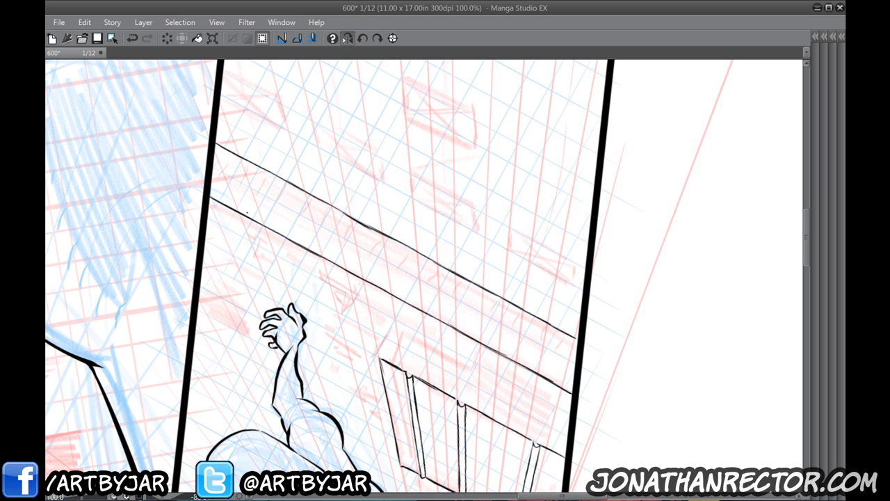
Ink a third long line on the outer side of the wide band to form a narrow strip, replacing the first attempt.
{"action": "left_click_drag", "start_coordinate": [276, 215], "coordinate": [280, 218]}
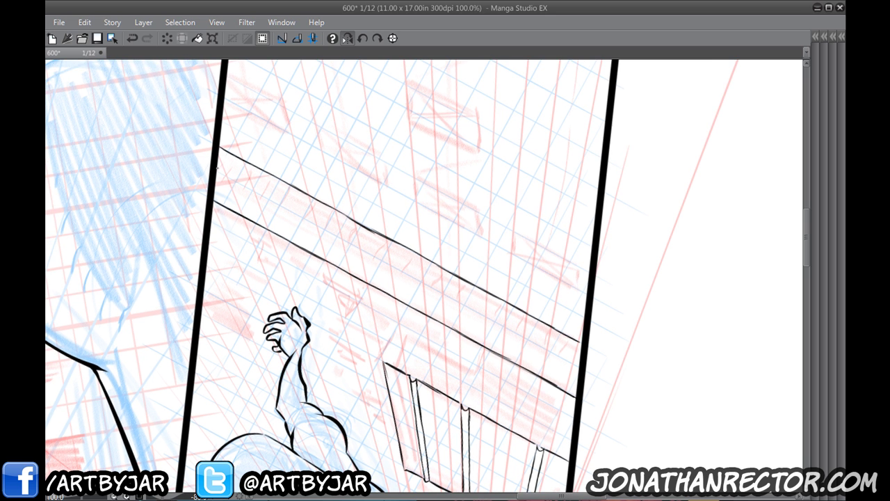
{"action": "left_click_drag", "start_coordinate": [497, 335], "coordinate": [499, 349]}
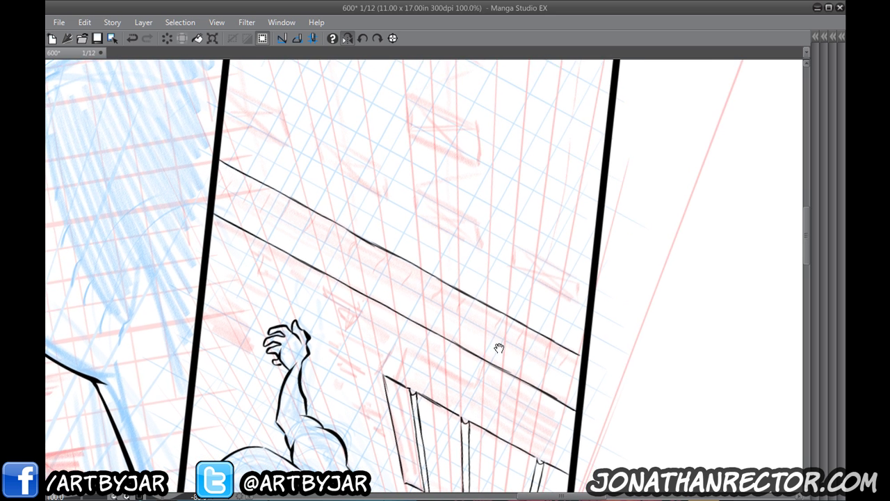
{"action": "left_click_drag", "start_coordinate": [259, 174], "coordinate": [272, 219]}
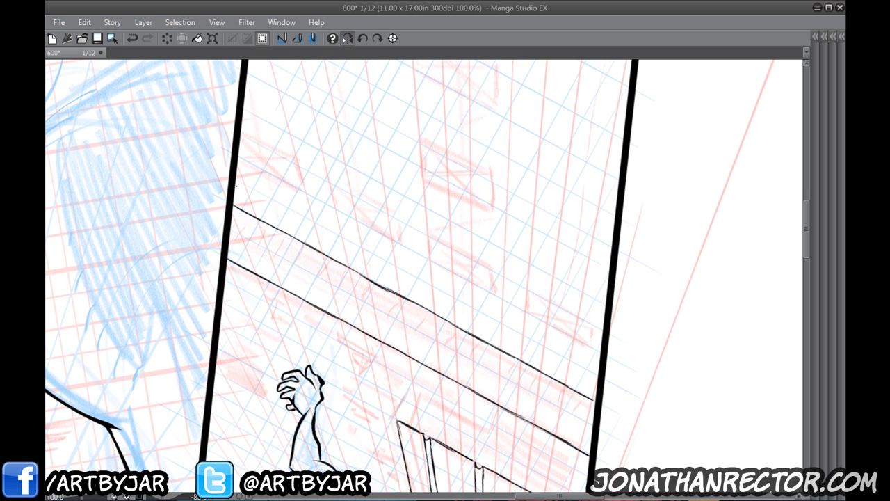
{"action": "left_click_drag", "start_coordinate": [237, 182], "coordinate": [423, 282]}
{"action": "key", "text": "ctrl+z"}
{"action": "mouse_move", "coordinate": [385, 261]}
{"action": "left_mouse_down"}
{"action": "mouse_move", "coordinate": [598, 376]}
{"action": "mouse_move", "coordinate": [578, 386]}
{"action": "mouse_move", "coordinate": [558, 370]}
{"action": "mouse_move", "coordinate": [554, 378]}
{"action": "left_mouse_up"}
Ink evenly spaced short cross strokes along the half of the narrow strip nearest the panel's bottom border.
{"action": "left_click_drag", "start_coordinate": [540, 347], "coordinate": [532, 363]}
{"action": "left_click_drag", "start_coordinate": [515, 335], "coordinate": [508, 350]}
{"action": "left_click_drag", "start_coordinate": [493, 320], "coordinate": [484, 340]}
{"action": "left_click_drag", "start_coordinate": [468, 307], "coordinate": [459, 326]}
{"action": "mouse_move", "coordinate": [444, 291]}
{"action": "left_mouse_down"}
{"action": "mouse_move", "coordinate": [435, 311]}
{"action": "mouse_move", "coordinate": [410, 297]}
{"action": "left_mouse_up"}
{"action": "left_click_drag", "start_coordinate": [418, 282], "coordinate": [411, 298]}
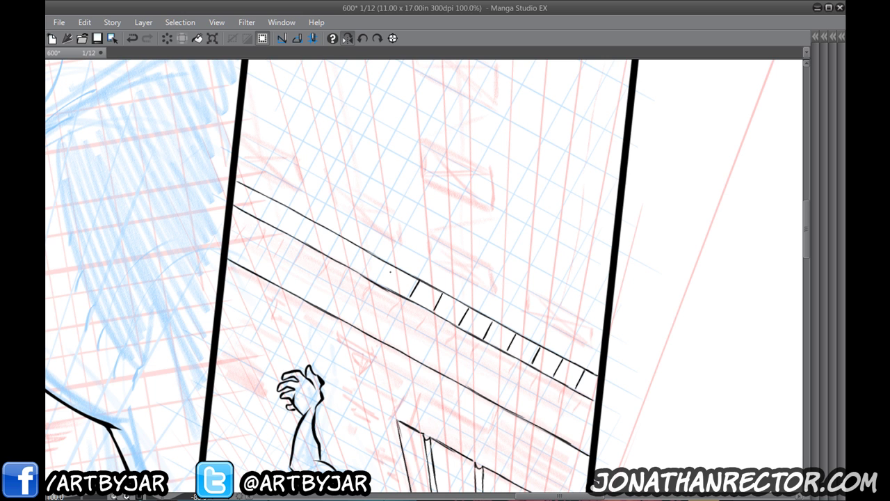
Continue the short cross strokes along the rest of the narrow strip up to the panel's top border.
{"action": "left_click_drag", "start_coordinate": [393, 267], "coordinate": [384, 285]}
{"action": "left_click_drag", "start_coordinate": [392, 268], "coordinate": [383, 286]}
{"action": "left_click_drag", "start_coordinate": [362, 252], "coordinate": [354, 270]}
{"action": "left_click_drag", "start_coordinate": [336, 236], "coordinate": [327, 257]}
{"action": "left_click_drag", "start_coordinate": [312, 223], "coordinate": [305, 242]}
{"action": "left_click_drag", "start_coordinate": [312, 223], "coordinate": [307, 236]}
{"action": "left_click_drag", "start_coordinate": [285, 208], "coordinate": [277, 227]}
{"action": "left_click_drag", "start_coordinate": [262, 197], "coordinate": [255, 216]}
{"action": "left_click_drag", "start_coordinate": [238, 183], "coordinate": [234, 195]}
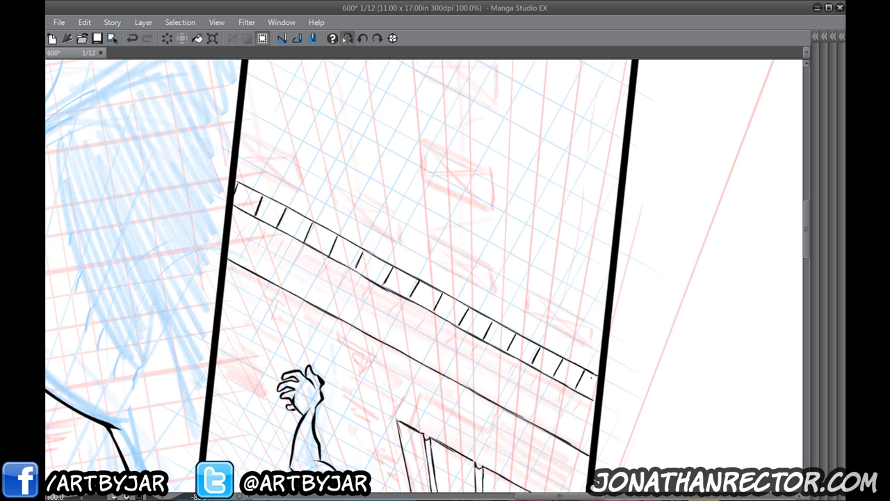
Add intermediate strokes between the cross strokes in the narrow strip's half nearest the panel's bottom border.
{"action": "left_click_drag", "start_coordinate": [592, 377], "coordinate": [584, 394]}
{"action": "left_click_drag", "start_coordinate": [574, 363], "coordinate": [566, 383]}
{"action": "left_click_drag", "start_coordinate": [550, 352], "coordinate": [540, 374]}
{"action": "mouse_move", "coordinate": [529, 339]}
{"action": "left_mouse_down"}
{"action": "mouse_move", "coordinate": [519, 358]}
{"action": "mouse_move", "coordinate": [495, 344]}
{"action": "left_mouse_up"}
{"action": "left_click_drag", "start_coordinate": [480, 314], "coordinate": [471, 332]}
{"action": "left_click_drag", "start_coordinate": [458, 300], "coordinate": [448, 318]}
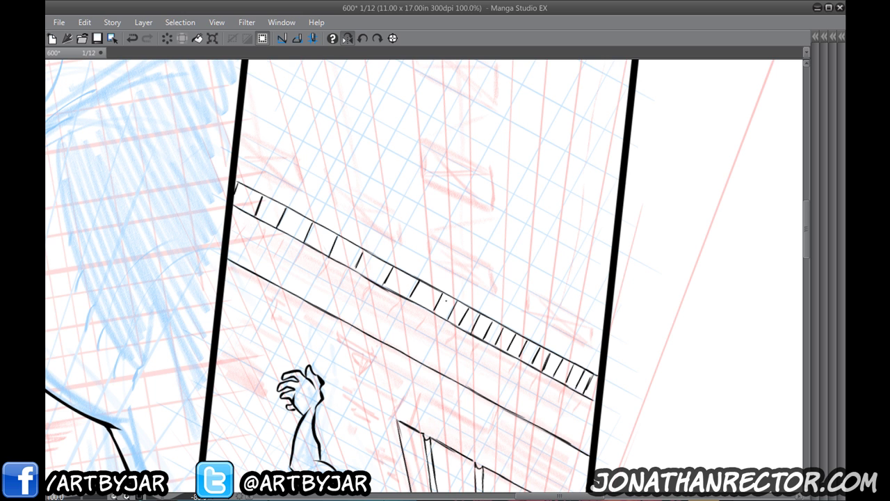
Add intermediate strokes between the remaining cross strokes up to the strip's end at the panel's top border.
{"action": "left_click_drag", "start_coordinate": [433, 287], "coordinate": [422, 305]}
{"action": "left_click_drag", "start_coordinate": [405, 272], "coordinate": [395, 293]}
{"action": "left_click_drag", "start_coordinate": [377, 258], "coordinate": [368, 277]}
{"action": "left_click_drag", "start_coordinate": [349, 244], "coordinate": [339, 264]}
{"action": "left_click_drag", "start_coordinate": [325, 229], "coordinate": [315, 250]}
{"action": "left_click_drag", "start_coordinate": [301, 216], "coordinate": [290, 234]}
{"action": "left_click_drag", "start_coordinate": [276, 199], "coordinate": [267, 221]}
{"action": "key", "text": "ctrl+z"}
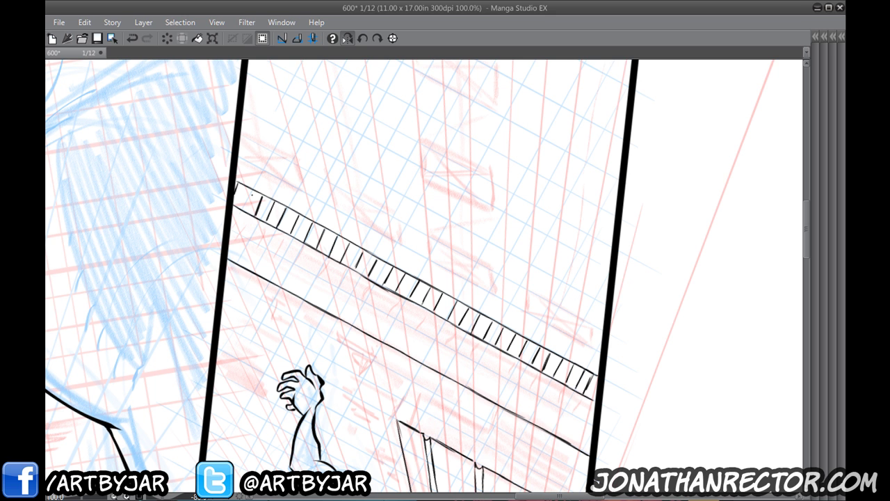
{"action": "left_click_drag", "start_coordinate": [249, 192], "coordinate": [243, 212]}
Ink closely spaced perspective lines across the tall building's wide band, starting from the panel's bottom border.
{"action": "left_click_drag", "start_coordinate": [404, 321], "coordinate": [375, 240]}
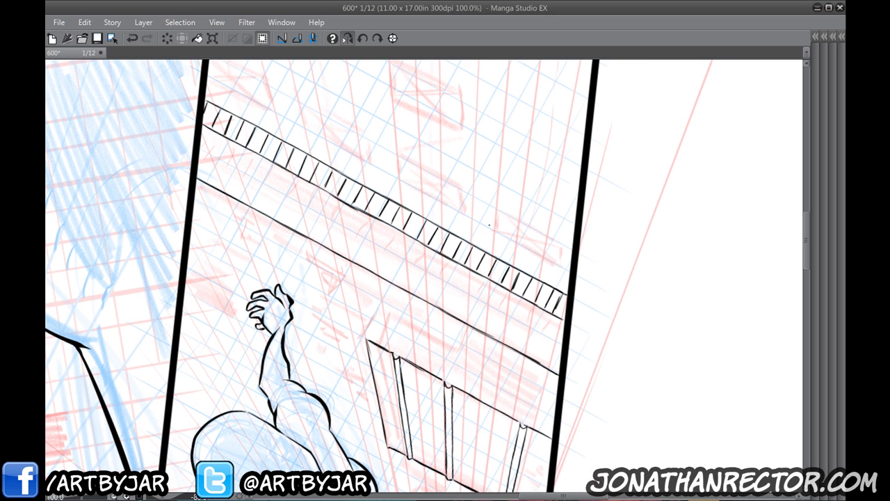
{"action": "left_click_drag", "start_coordinate": [534, 303], "coordinate": [525, 357]}
{"action": "left_click_drag", "start_coordinate": [565, 310], "coordinate": [555, 350]}
{"action": "key", "text": "ctrl+z"}
{"action": "left_click_drag", "start_coordinate": [557, 338], "coordinate": [551, 368]}
{"action": "left_click_drag", "start_coordinate": [544, 311], "coordinate": [536, 359]}
{"action": "left_click_drag", "start_coordinate": [550, 318], "coordinate": [541, 367]}
{"action": "mouse_move", "coordinate": [522, 295]}
{"action": "left_mouse_down"}
{"action": "mouse_move", "coordinate": [514, 350]}
{"action": "mouse_move", "coordinate": [507, 310]}
{"action": "mouse_move", "coordinate": [503, 338]}
{"action": "left_mouse_up"}
{"action": "left_click_drag", "start_coordinate": [501, 285], "coordinate": [493, 338]}
{"action": "mouse_move", "coordinate": [489, 277]}
{"action": "left_mouse_down"}
{"action": "mouse_move", "coordinate": [483, 334]}
{"action": "mouse_move", "coordinate": [475, 302]}
{"action": "mouse_move", "coordinate": [472, 328]}
{"action": "left_mouse_up"}
{"action": "left_click_drag", "start_coordinate": [465, 265], "coordinate": [463, 294]}
{"action": "left_click_drag", "start_coordinate": [464, 268], "coordinate": [462, 322]}
{"action": "mouse_move", "coordinate": [453, 262]}
{"action": "left_mouse_down"}
{"action": "mouse_move", "coordinate": [452, 315]}
{"action": "mouse_move", "coordinate": [440, 277]}
{"action": "mouse_move", "coordinate": [440, 310]}
{"action": "left_mouse_up"}
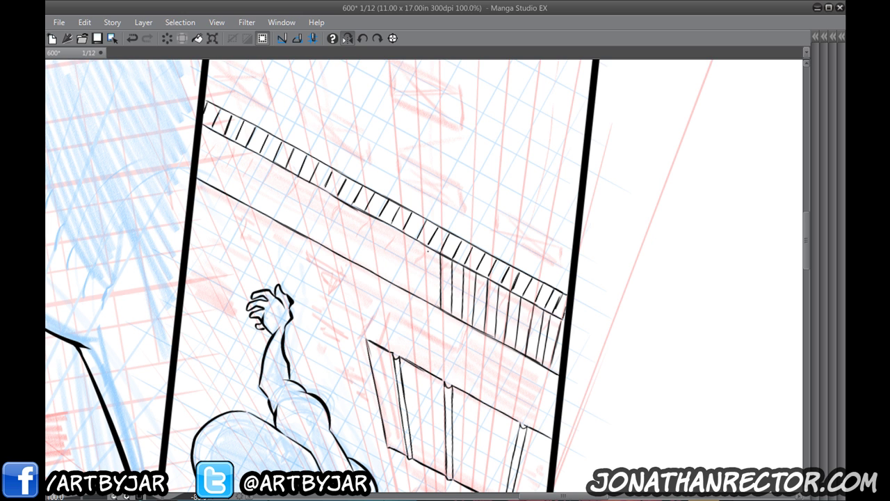
Continue the perspective lines across the wide band toward its middle, redoing an unsatisfactory stroke.
{"action": "left_click_drag", "start_coordinate": [429, 245], "coordinate": [428, 301]}
{"action": "left_click_drag", "start_coordinate": [418, 239], "coordinate": [421, 296]}
{"action": "mouse_move", "coordinate": [402, 233]}
{"action": "left_mouse_down"}
{"action": "mouse_move", "coordinate": [407, 287]}
{"action": "mouse_move", "coordinate": [405, 279]}
{"action": "left_mouse_up"}
{"action": "key", "text": "ctrl+z"}
{"action": "left_click_drag", "start_coordinate": [391, 224], "coordinate": [398, 286]}
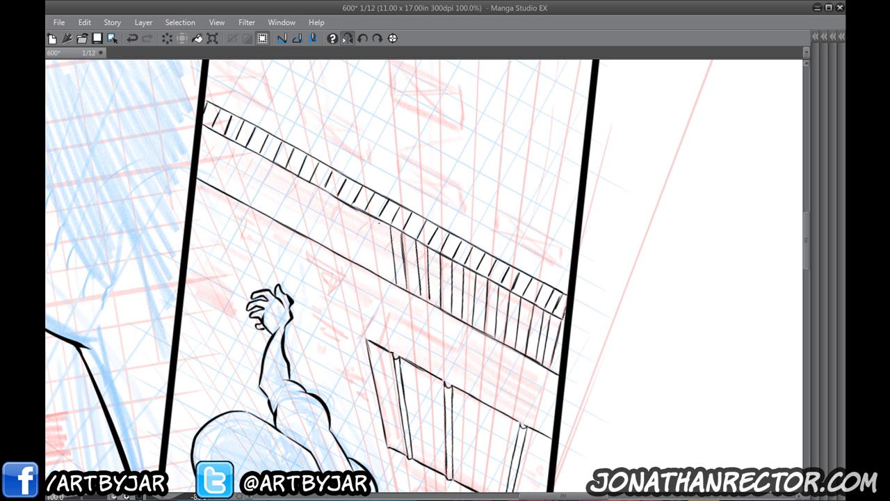
{"action": "left_click_drag", "start_coordinate": [378, 221], "coordinate": [386, 277]}
{"action": "left_click_drag", "start_coordinate": [382, 246], "coordinate": [385, 270]}
Mirror the canvas view and ink the perspective lines across the middle stretch of the wide band.
{"action": "left_click", "coordinate": [348, 39]}
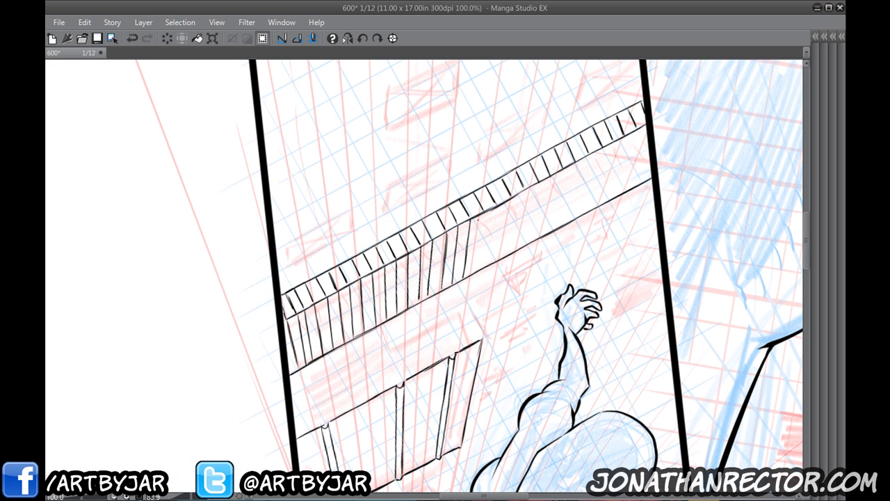
{"action": "left_click_drag", "start_coordinate": [485, 211], "coordinate": [474, 274]}
{"action": "left_click_drag", "start_coordinate": [498, 207], "coordinate": [490, 249]}
{"action": "left_click_drag", "start_coordinate": [492, 240], "coordinate": [487, 265]}
{"action": "mouse_move", "coordinate": [513, 197]}
{"action": "left_mouse_down"}
{"action": "mouse_move", "coordinate": [497, 261]}
{"action": "mouse_move", "coordinate": [518, 216]}
{"action": "mouse_move", "coordinate": [509, 256]}
{"action": "left_mouse_up"}
{"action": "left_click_drag", "start_coordinate": [540, 181], "coordinate": [529, 218]}
{"action": "left_click_drag", "start_coordinate": [531, 215], "coordinate": [522, 245]}
{"action": "left_click_drag", "start_coordinate": [550, 178], "coordinate": [533, 240]}
{"action": "left_click_drag", "start_coordinate": [564, 169], "coordinate": [546, 236]}
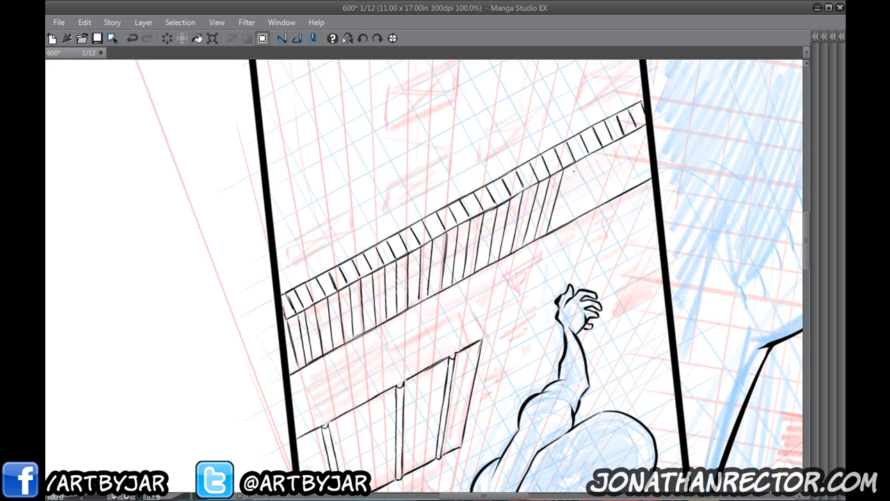
Finish the wide band's perspective lines up to the panel's top border and reset the view rotation.
{"action": "left_click_drag", "start_coordinate": [575, 162], "coordinate": [556, 231]}
{"action": "left_click_drag", "start_coordinate": [589, 153], "coordinate": [570, 223]}
{"action": "left_click_drag", "start_coordinate": [604, 147], "coordinate": [582, 214]}
{"action": "left_click_drag", "start_coordinate": [615, 141], "coordinate": [592, 211]}
{"action": "left_click_drag", "start_coordinate": [624, 137], "coordinate": [602, 197]}
{"action": "mouse_move", "coordinate": [637, 132]}
{"action": "left_mouse_down"}
{"action": "mouse_move", "coordinate": [610, 200]}
{"action": "mouse_move", "coordinate": [634, 166]}
{"action": "mouse_move", "coordinate": [626, 185]}
{"action": "left_mouse_up"}
{"action": "mouse_move", "coordinate": [638, 152]}
{"action": "left_mouse_down"}
{"action": "mouse_move", "coordinate": [623, 193]}
{"action": "mouse_move", "coordinate": [638, 174]}
{"action": "mouse_move", "coordinate": [636, 189]}
{"action": "mouse_move", "coordinate": [644, 181]}
{"action": "left_mouse_up"}
{"action": "left_click", "coordinate": [361, 39]}
{"action": "left_click_drag", "start_coordinate": [330, 295], "coordinate": [226, 272]}
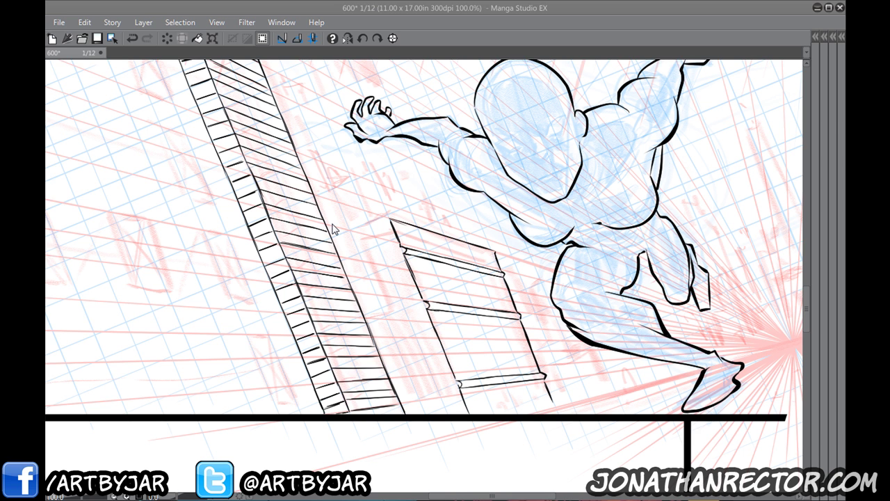
Save the page, open a second window of the same canvas, and move it off the main work area.
{"action": "key", "text": "ctrl+s"}
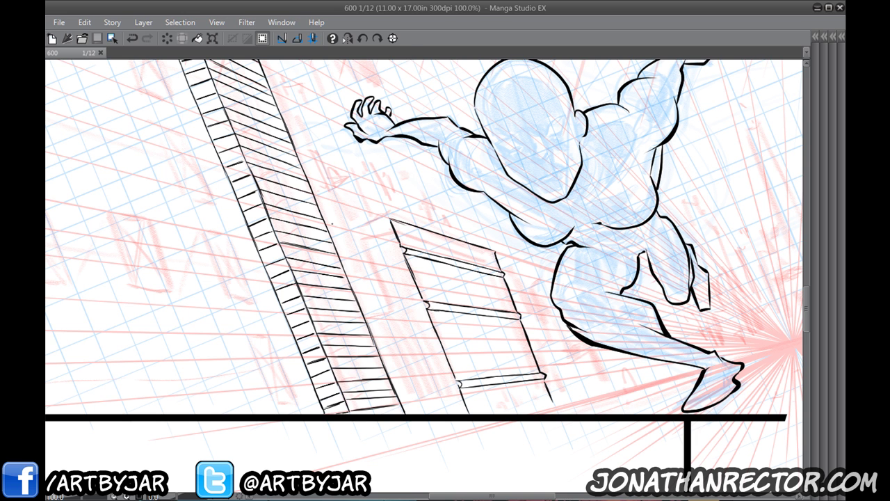
{"action": "left_click", "coordinate": [282, 22]}
{"action": "mouse_move", "coordinate": [302, 42]}
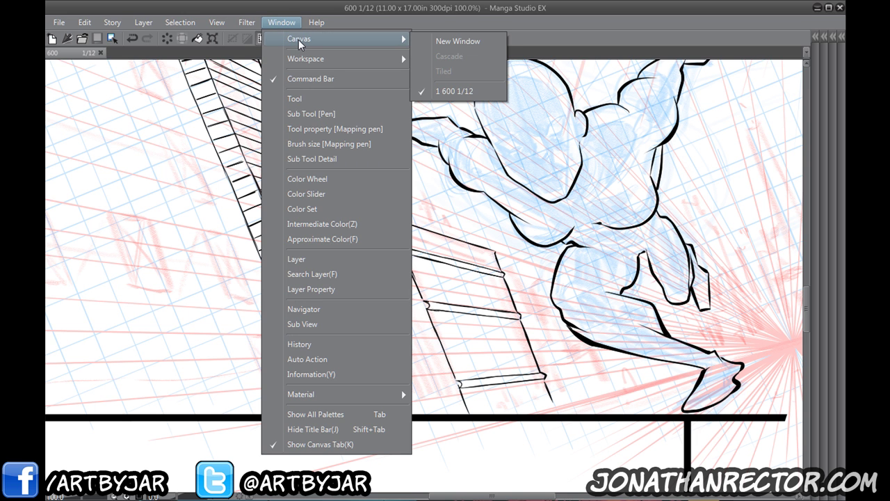
{"action": "left_click", "coordinate": [445, 43]}
{"action": "left_click_drag", "start_coordinate": [140, 52], "coordinate": [889, 129]}
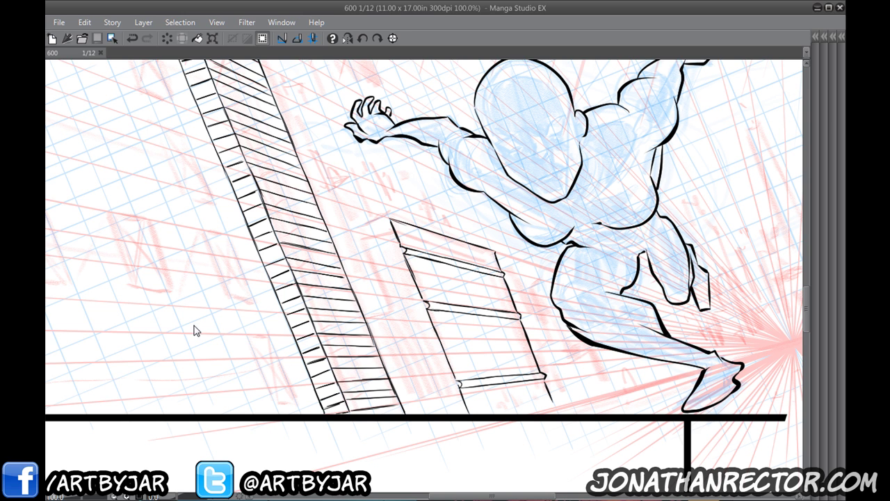
Ink the roof edge from the small building's top corner back to the tall building.
{"action": "mouse_move", "coordinate": [349, 253]}
{"action": "left_mouse_down"}
{"action": "mouse_move", "coordinate": [314, 296]}
{"action": "mouse_move", "coordinate": [372, 249]}
{"action": "left_mouse_up"}
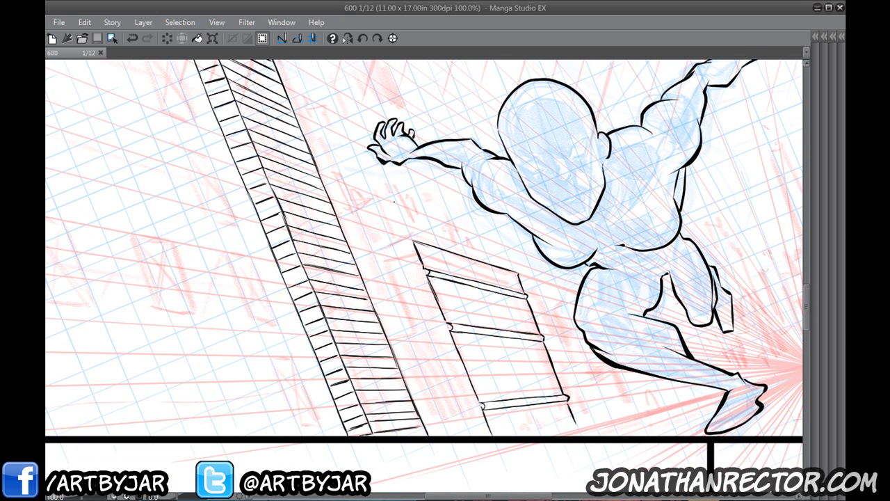
{"action": "left_click", "coordinate": [394, 202], "text": "ctrl"}
{"action": "left_click_drag", "start_coordinate": [394, 202], "coordinate": [546, 190]}
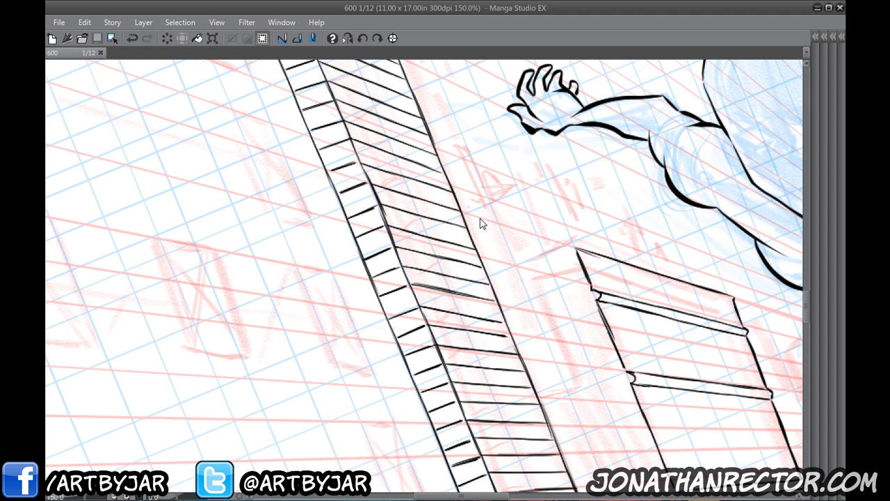
{"action": "scroll", "coordinate": [479, 222], "scroll_direction": "down", "scroll_amount": 2}
{"action": "left_click_drag", "start_coordinate": [580, 250], "coordinate": [523, 273]}
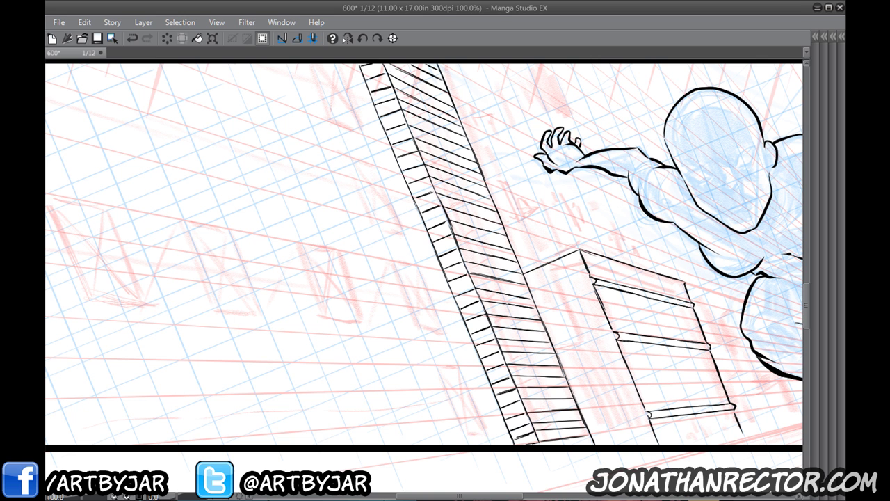
{"action": "left_click_drag", "start_coordinate": [595, 264], "coordinate": [601, 235]}
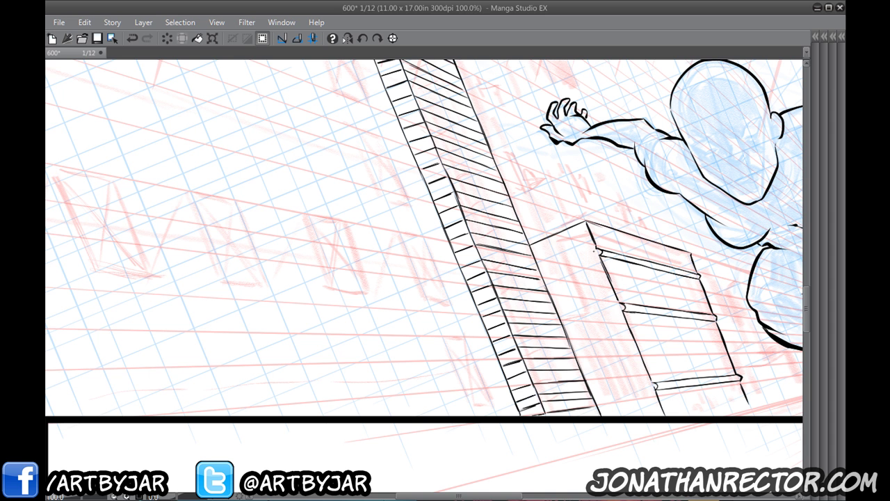
Mark the small building's blank side face with an X and ink a box-shaped rooftop structure above it, also marked with an X.
{"action": "left_click_drag", "start_coordinate": [552, 348], "coordinate": [411, 390]}
{"action": "left_click_drag", "start_coordinate": [416, 359], "coordinate": [416, 372]}
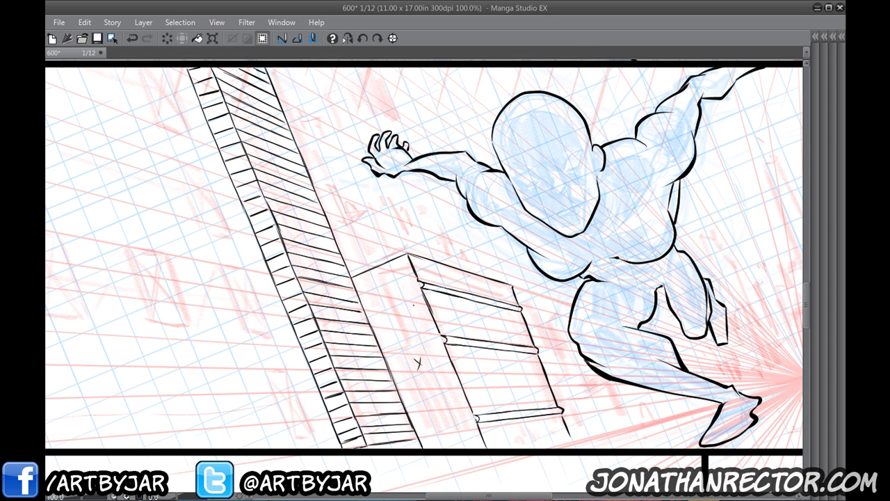
{"action": "left_click_drag", "start_coordinate": [408, 306], "coordinate": [428, 354]}
{"action": "mouse_move", "coordinate": [408, 291]}
{"action": "left_mouse_down"}
{"action": "mouse_move", "coordinate": [399, 260]}
{"action": "mouse_move", "coordinate": [400, 279]}
{"action": "mouse_move", "coordinate": [386, 283]}
{"action": "mouse_move", "coordinate": [410, 293]}
{"action": "mouse_move", "coordinate": [366, 307]}
{"action": "left_mouse_up"}
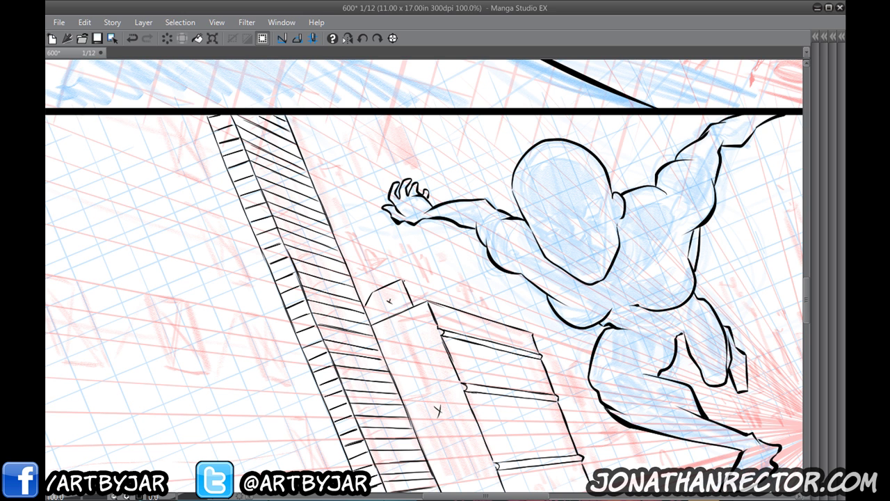
Ink the rooftop box's receding edge and add small rooftop clutter beside and behind it.
{"action": "mouse_move", "coordinate": [402, 279]}
{"action": "left_mouse_down"}
{"action": "mouse_move", "coordinate": [429, 286]}
{"action": "mouse_move", "coordinate": [432, 278]}
{"action": "mouse_move", "coordinate": [450, 305]}
{"action": "left_mouse_up"}
{"action": "mouse_move", "coordinate": [436, 296]}
{"action": "left_mouse_down"}
{"action": "mouse_move", "coordinate": [446, 300]}
{"action": "mouse_move", "coordinate": [438, 301]}
{"action": "left_mouse_up"}
{"action": "left_click_drag", "start_coordinate": [452, 293], "coordinate": [457, 297]}
{"action": "left_click_drag", "start_coordinate": [384, 285], "coordinate": [367, 270]}
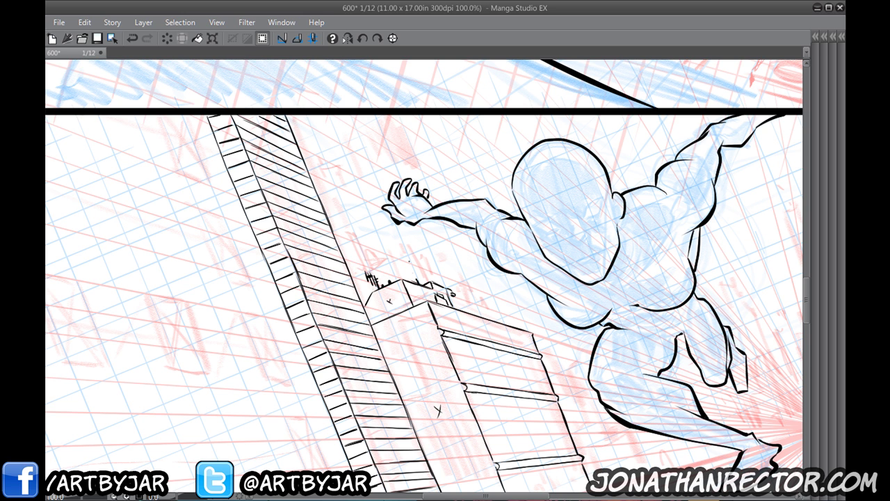
Ink a second rooftop structure farther along the small building's roof, with dark accents on its side.
{"action": "mouse_move", "coordinate": [504, 326]}
{"action": "left_mouse_down"}
{"action": "mouse_move", "coordinate": [479, 289]}
{"action": "mouse_move", "coordinate": [489, 320]}
{"action": "mouse_move", "coordinate": [453, 303]}
{"action": "left_mouse_up"}
{"action": "left_click_drag", "start_coordinate": [480, 291], "coordinate": [491, 318]}
{"action": "left_click_drag", "start_coordinate": [488, 309], "coordinate": [491, 319]}
Undo the last stray strokes and ink the roof edge of the next building up to the figure's thigh.
{"action": "mouse_move", "coordinate": [533, 442]}
{"action": "left_mouse_down"}
{"action": "mouse_move", "coordinate": [481, 449]}
{"action": "mouse_move", "coordinate": [313, 360]}
{"action": "mouse_move", "coordinate": [299, 369]}
{"action": "left_mouse_up"}
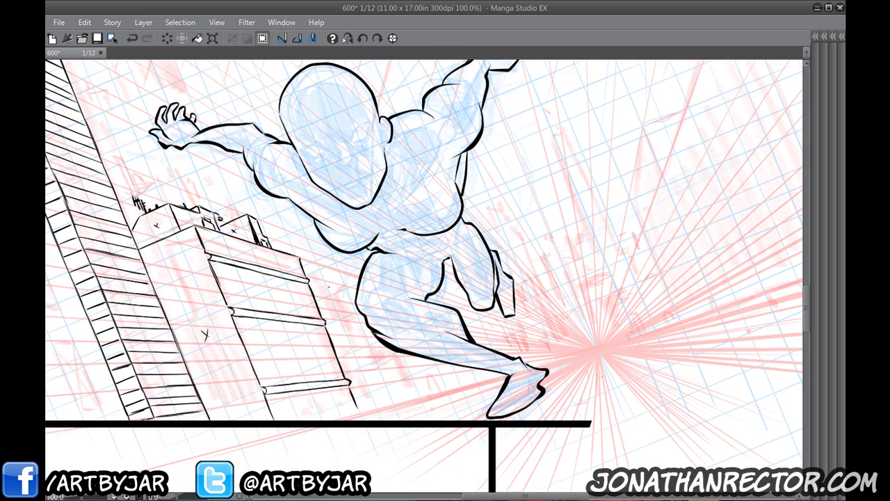
{"action": "key", "text": "ctrl+z"}
{"action": "key", "text": "ctrl+z"}
{"action": "left_click_drag", "start_coordinate": [358, 286], "coordinate": [315, 303]}
Ink the building edge below the figure's bent leg and fill its face with closely spaced perspective lines.
{"action": "left_click_drag", "start_coordinate": [401, 351], "coordinate": [419, 393]}
{"action": "left_click_drag", "start_coordinate": [417, 367], "coordinate": [441, 362]}
{"action": "left_click_drag", "start_coordinate": [418, 391], "coordinate": [480, 374]}
{"action": "left_click_drag", "start_coordinate": [418, 389], "coordinate": [427, 385]}
{"action": "left_click_drag", "start_coordinate": [418, 389], "coordinate": [476, 368]}
{"action": "mouse_move", "coordinate": [415, 379]}
{"action": "left_mouse_down"}
{"action": "mouse_move", "coordinate": [461, 364]}
{"action": "mouse_move", "coordinate": [433, 370]}
{"action": "left_mouse_up"}
{"action": "left_click_drag", "start_coordinate": [426, 371], "coordinate": [459, 365]}
{"action": "left_click_drag", "start_coordinate": [416, 382], "coordinate": [485, 369]}
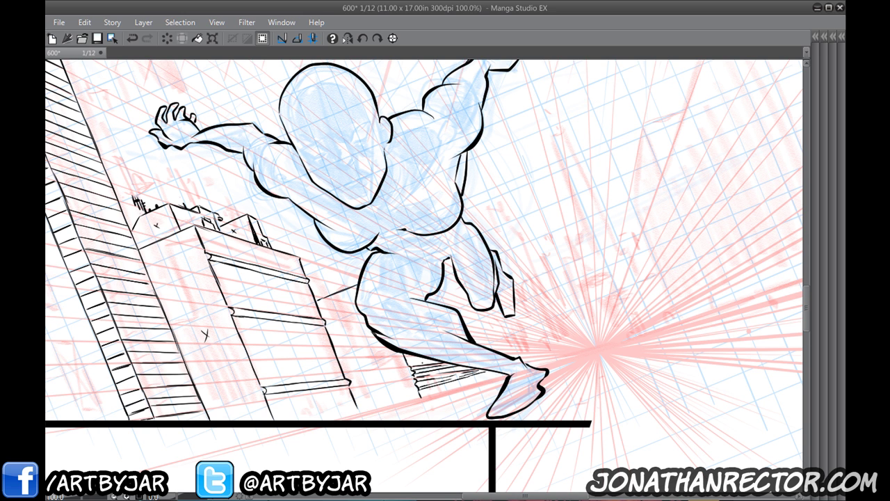
Finish the hatching below the bent leg and add small building details between the figure's legs.
{"action": "left_click_drag", "start_coordinate": [409, 365], "coordinate": [435, 358]}
{"action": "left_click_drag", "start_coordinate": [373, 373], "coordinate": [367, 383]}
{"action": "left_click_drag", "start_coordinate": [379, 339], "coordinate": [64, 422]}
{"action": "left_click_drag", "start_coordinate": [279, 331], "coordinate": [248, 268]}
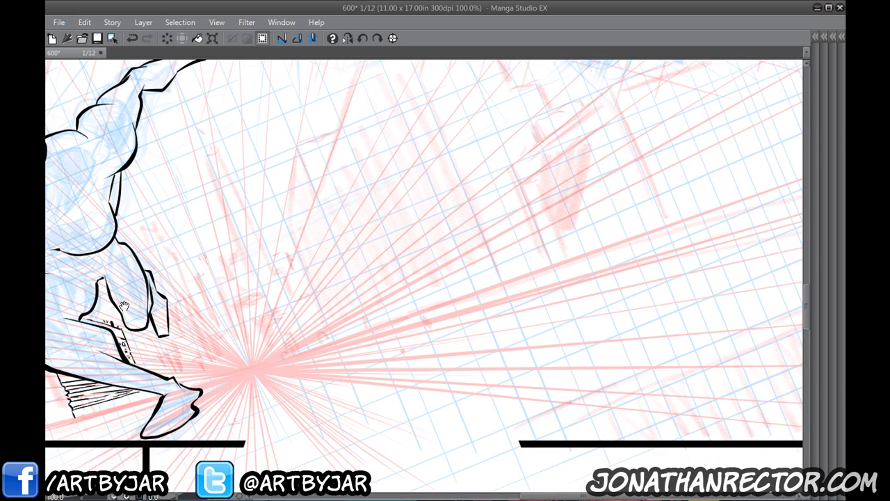
Show the palettes and switch to the Straight line figure tool.
{"action": "scroll", "coordinate": [124, 306], "scroll_direction": "down", "scroll_amount": 1}
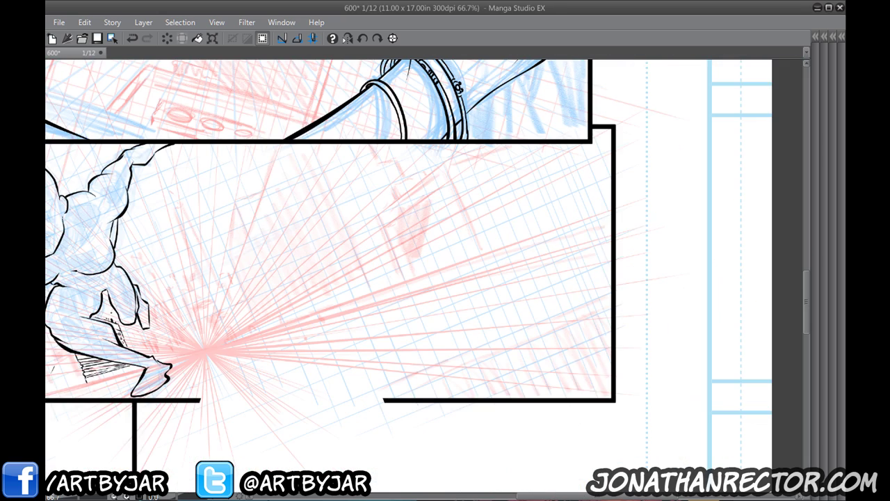
{"action": "key", "text": "Tab"}
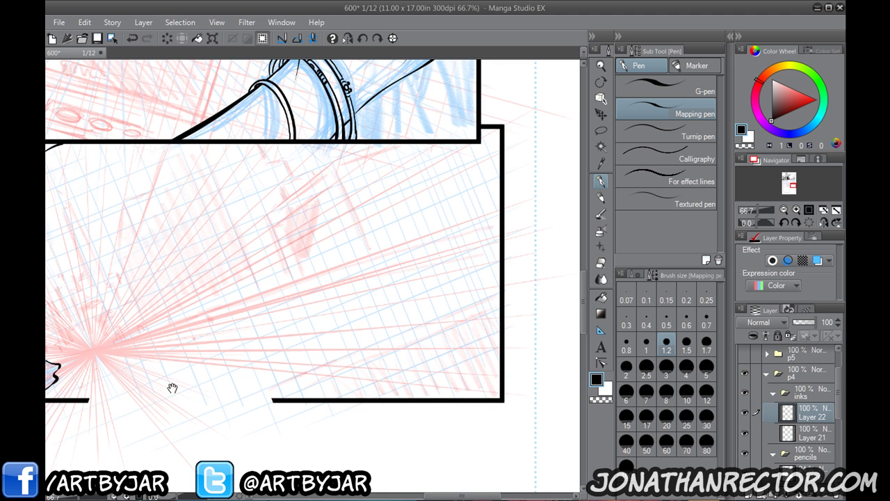
{"action": "left_click_drag", "start_coordinate": [171, 387], "coordinate": [324, 349]}
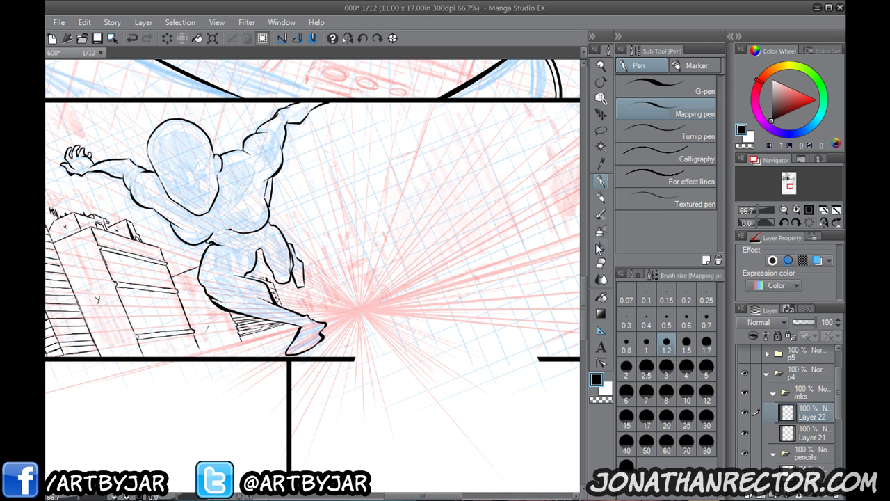
{"action": "left_click", "coordinate": [601, 314]}
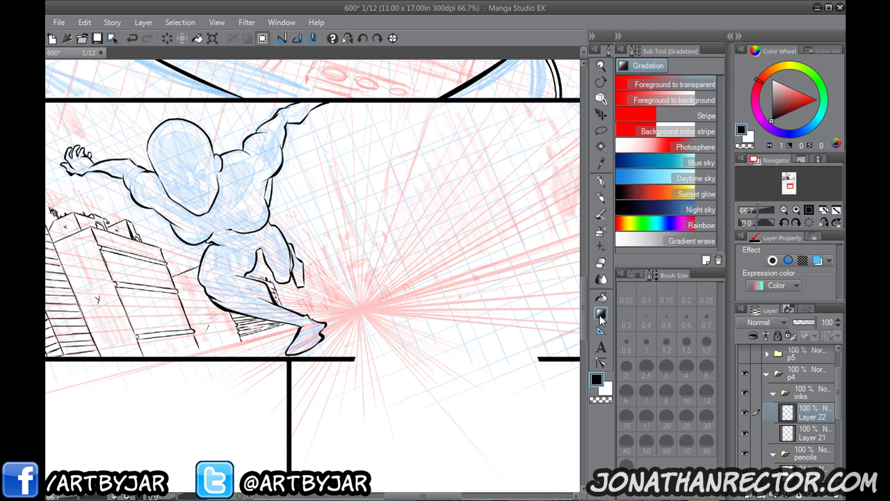
{"action": "left_click", "coordinate": [601, 331]}
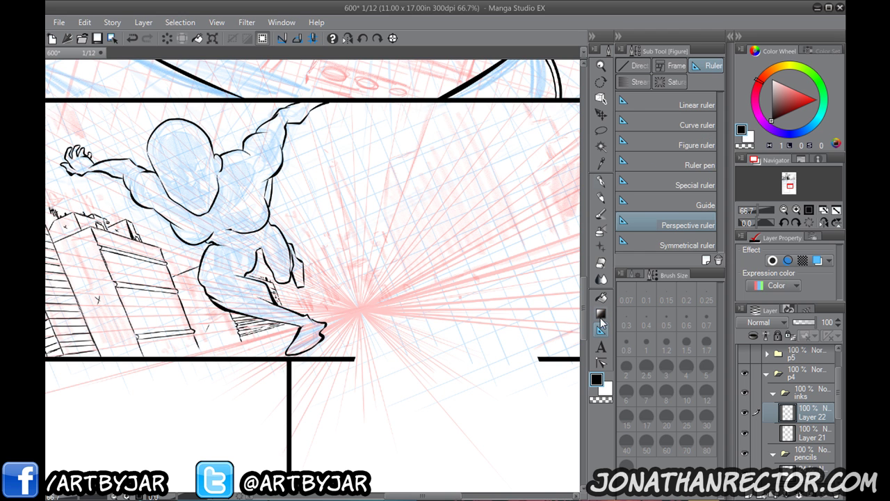
{"action": "left_click", "coordinate": [634, 102]}
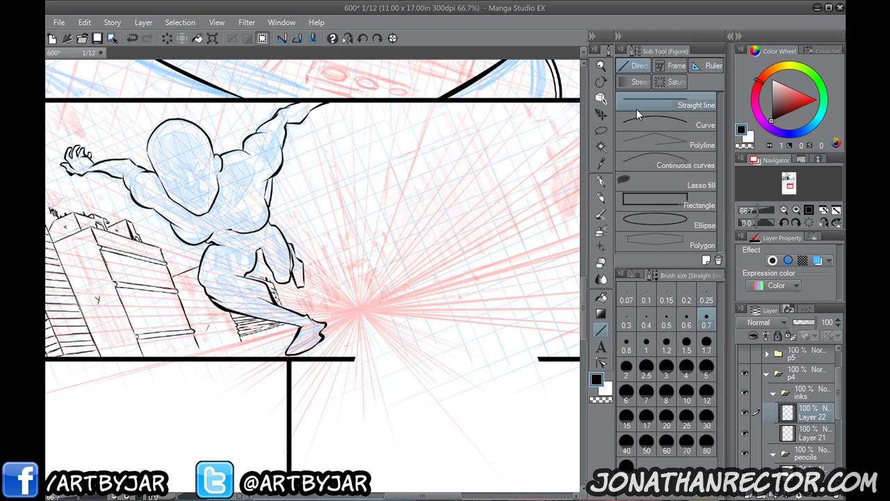
Test the straight line's thickness beside the vanishing point, set its brush size to 0.4, and undo the test lines.
{"action": "left_click_drag", "start_coordinate": [451, 228], "coordinate": [387, 392]}
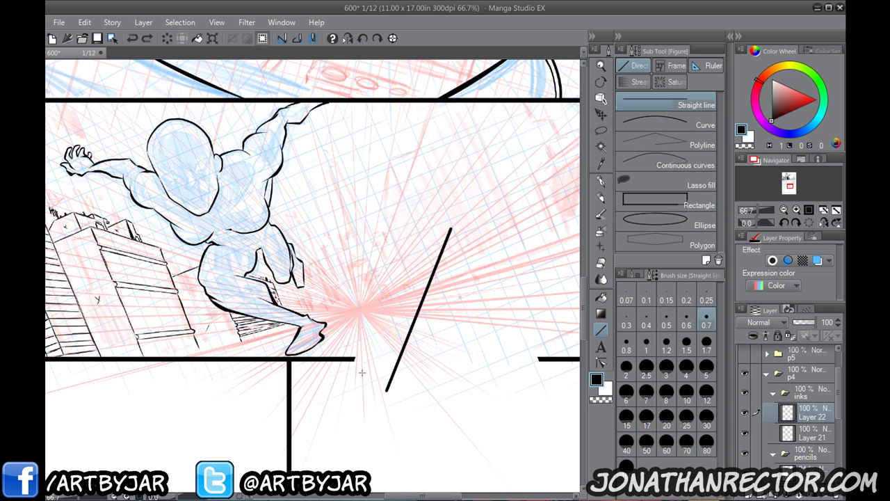
{"action": "key", "text": "ctrl+z"}
{"action": "left_click", "coordinate": [646, 319]}
{"action": "left_click_drag", "start_coordinate": [435, 224], "coordinate": [392, 378]}
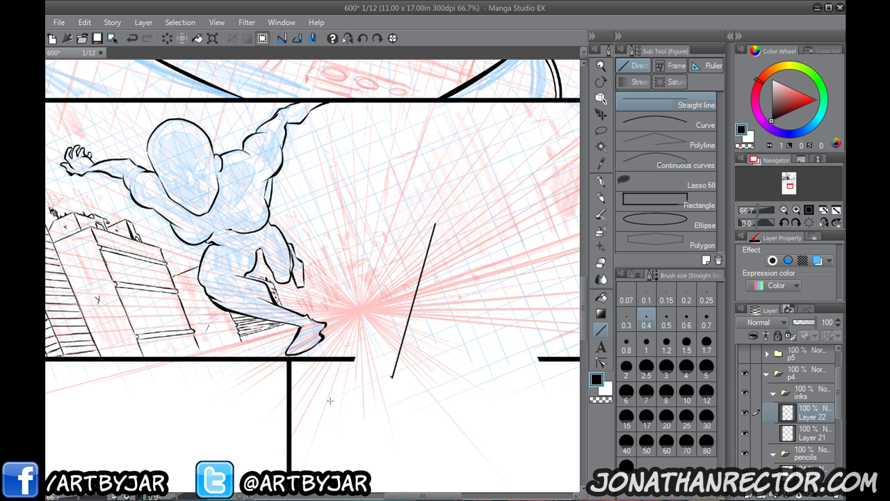
{"action": "key", "text": "ctrl+z"}
{"action": "key", "text": "ctrl+z"}
{"action": "mouse_move", "coordinate": [306, 329]}
{"action": "left_mouse_down"}
{"action": "mouse_move", "coordinate": [202, 390]}
{"action": "mouse_move", "coordinate": [148, 408]}
{"action": "mouse_move", "coordinate": [174, 393]}
{"action": "left_mouse_up"}
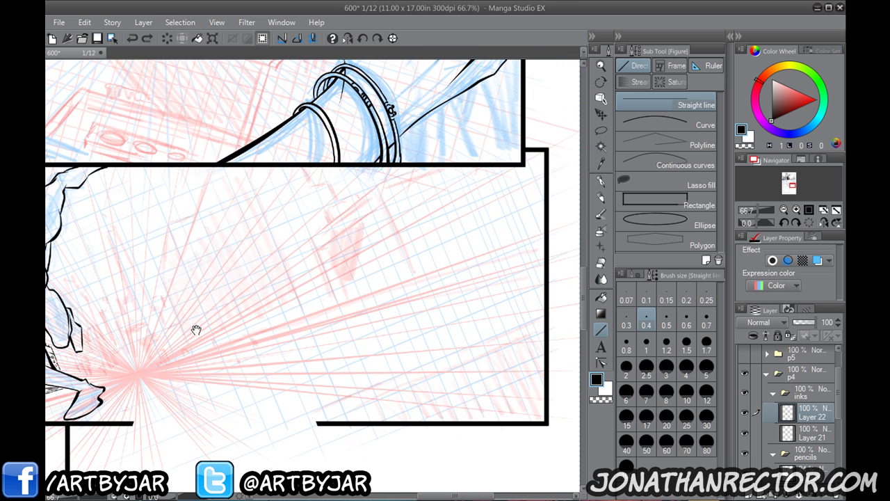
{"action": "left_click_drag", "start_coordinate": [310, 308], "coordinate": [316, 303]}
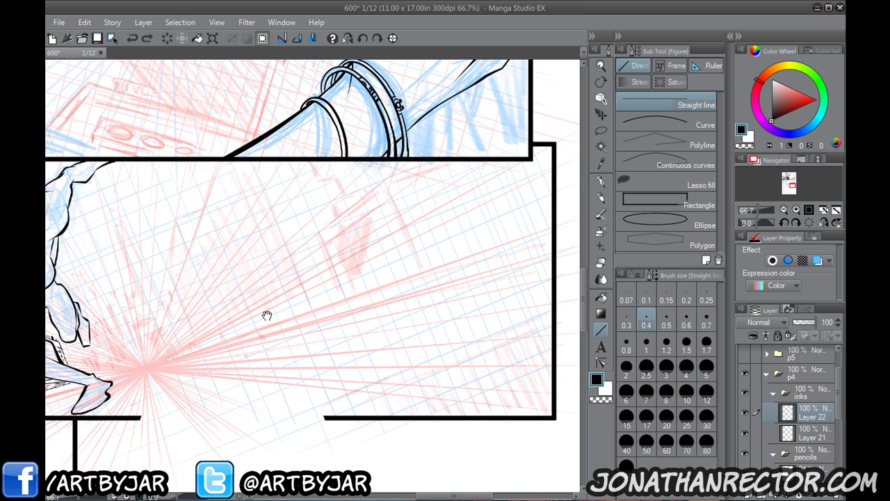
{"action": "left_click_drag", "start_coordinate": [256, 319], "coordinate": [324, 298]}
{"action": "mouse_move", "coordinate": [184, 342]}
{"action": "left_mouse_down"}
{"action": "mouse_move", "coordinate": [182, 354]}
{"action": "mouse_move", "coordinate": [160, 359]}
{"action": "mouse_move", "coordinate": [332, 318]}
{"action": "mouse_move", "coordinate": [302, 302]}
{"action": "mouse_move", "coordinate": [251, 301]}
{"action": "mouse_move", "coordinate": [241, 269]}
{"action": "mouse_move", "coordinate": [264, 262]}
{"action": "left_mouse_up"}
{"action": "scroll", "coordinate": [265, 261], "scroll_direction": "down", "scroll_amount": 1}
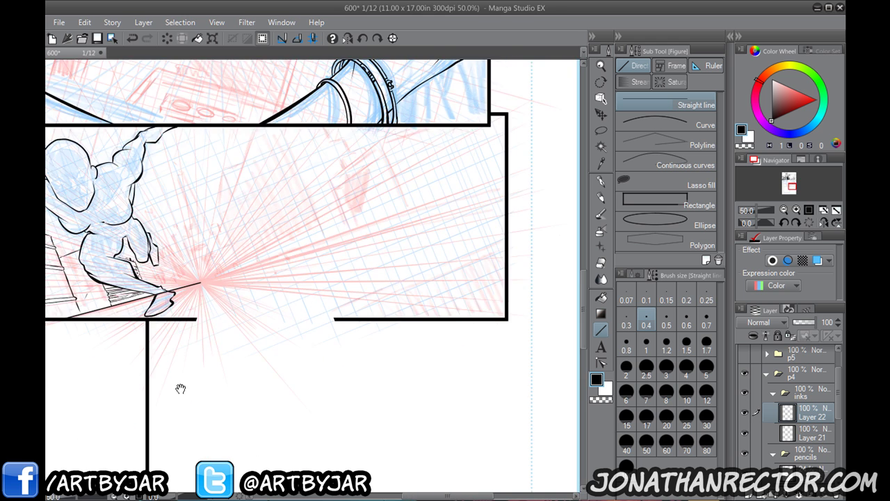
{"action": "left_click_drag", "start_coordinate": [181, 388], "coordinate": [324, 391]}
{"action": "key", "text": "ctrl+z"}
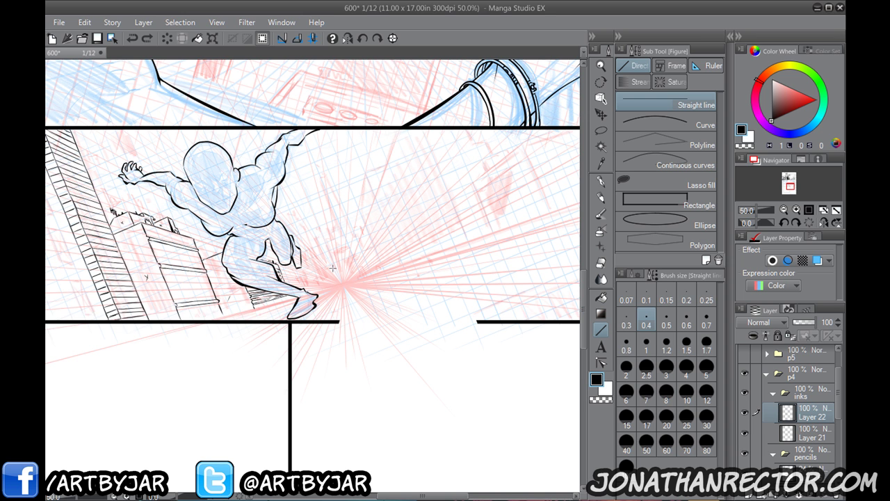
Add a new layer in the inks folder and draw a long straight line past the figure's foot near the vanishing point.
{"action": "left_click", "coordinate": [742, 486]}
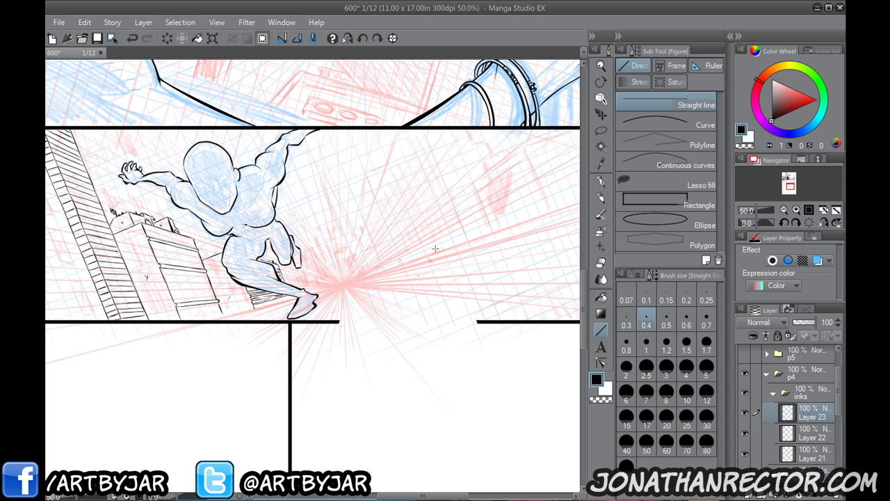
{"action": "left_click_drag", "start_coordinate": [492, 222], "coordinate": [202, 341]}
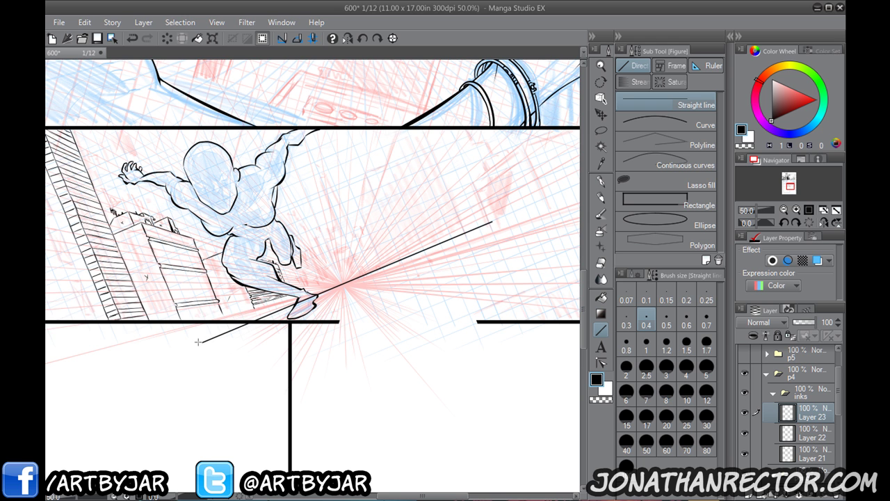
{"action": "left_click_drag", "start_coordinate": [343, 333], "coordinate": [202, 385]}
{"action": "left_click_drag", "start_coordinate": [259, 330], "coordinate": [237, 340]}
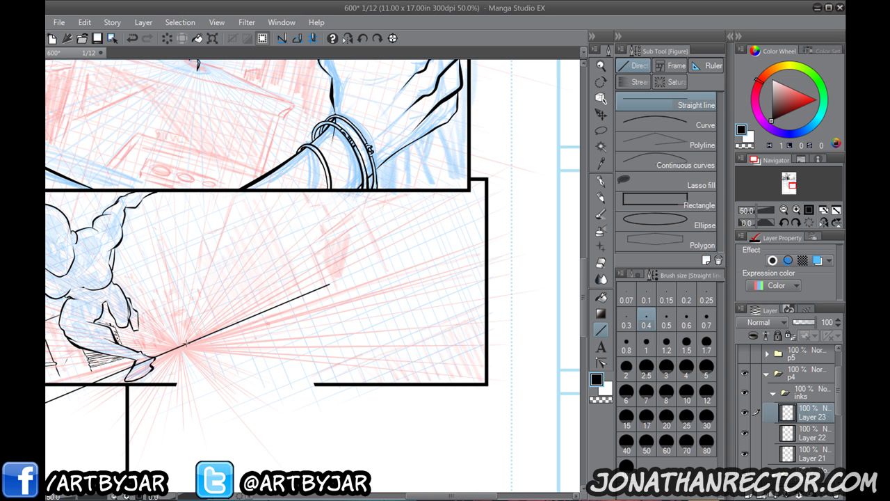
Draw a straight perspective line out to the panel's right border and remove the first line's excess end.
{"action": "left_click_drag", "start_coordinate": [199, 339], "coordinate": [427, 255]}
{"action": "left_click_drag", "start_coordinate": [480, 225], "coordinate": [486, 233]}
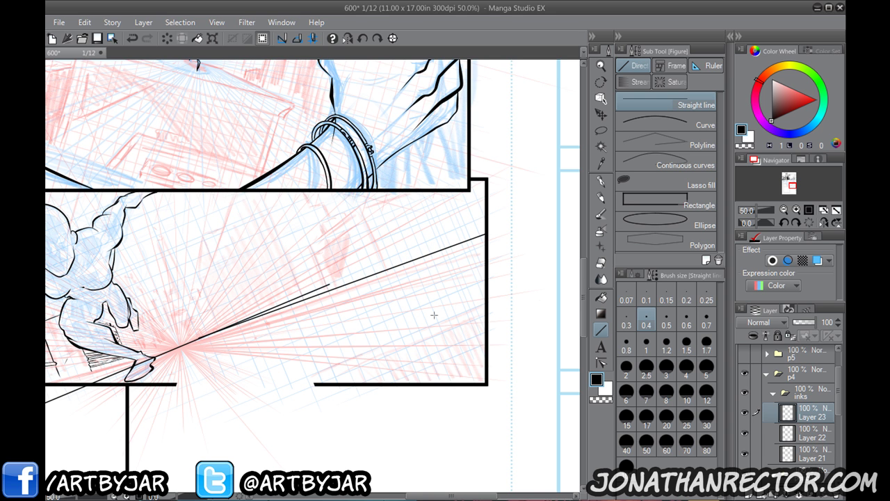
{"action": "mouse_move", "coordinate": [320, 287]}
{"action": "left_mouse_down"}
{"action": "mouse_move", "coordinate": [330, 282]}
{"action": "mouse_move", "coordinate": [196, 337]}
{"action": "left_mouse_up"}
{"action": "left_click_drag", "start_coordinate": [149, 449], "coordinate": [359, 352]}
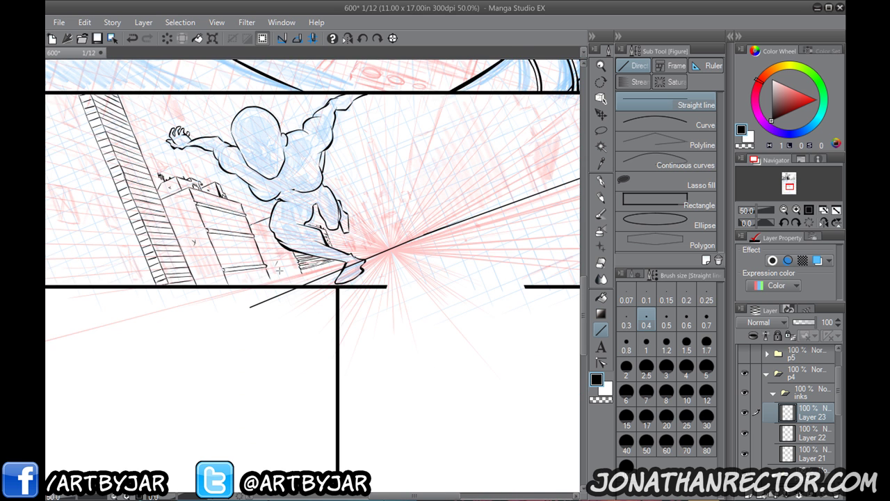
Draw a second straight line below the figure's leg, running past the foot toward the vanishing point.
{"action": "mouse_move", "coordinate": [236, 317]}
{"action": "left_mouse_down"}
{"action": "mouse_move", "coordinate": [167, 351]}
{"action": "mouse_move", "coordinate": [351, 288]}
{"action": "left_mouse_up"}
{"action": "key", "text": "ctrl+z"}
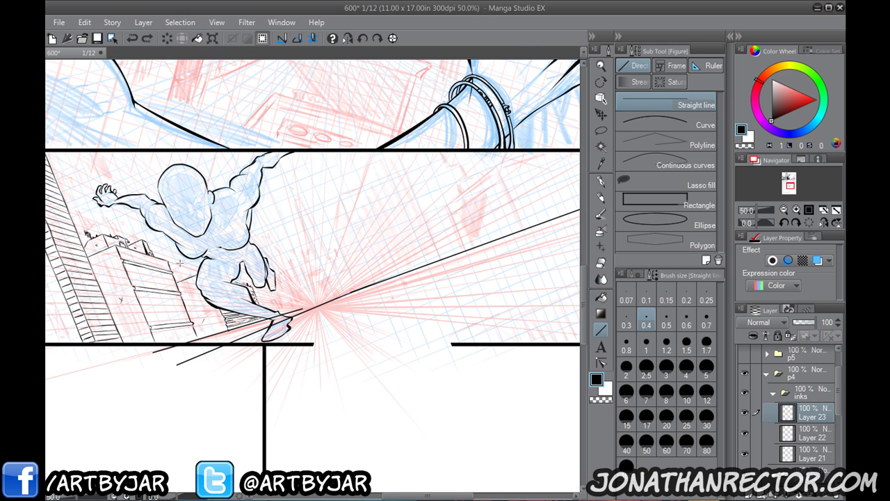
{"action": "scroll", "coordinate": [180, 263], "scroll_direction": "up", "scroll_amount": 1}
{"action": "mouse_move", "coordinate": [342, 320]}
{"action": "left_mouse_down"}
{"action": "mouse_move", "coordinate": [297, 329]}
{"action": "mouse_move", "coordinate": [361, 304]}
{"action": "mouse_move", "coordinate": [317, 268]}
{"action": "left_mouse_up"}
Draw two straight perspective lines from near the vanishing point to the panel's top border and its upper right corner.
{"action": "left_click_drag", "start_coordinate": [348, 243], "coordinate": [270, 276]}
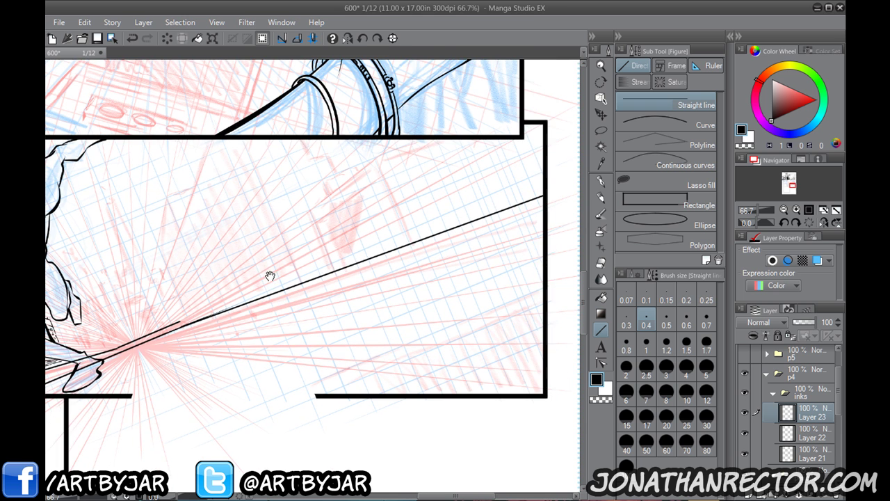
{"action": "left_click_drag", "start_coordinate": [181, 324], "coordinate": [482, 139]}
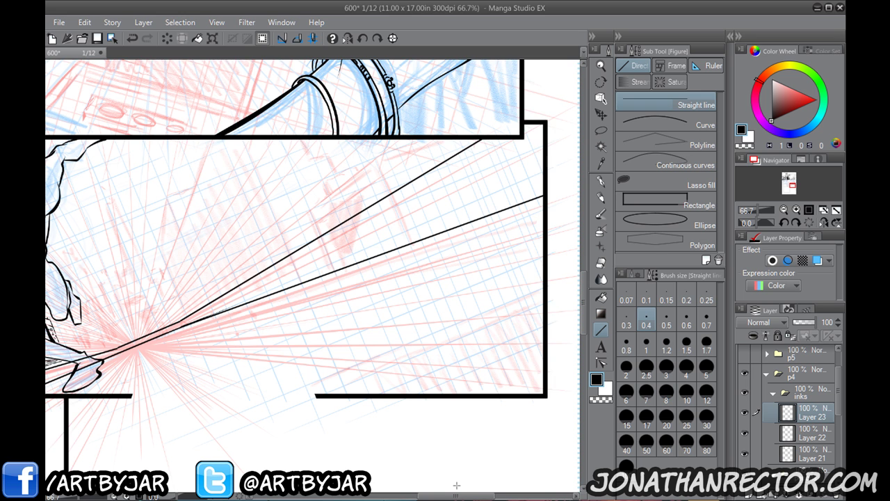
{"action": "mouse_move", "coordinate": [405, 209]}
{"action": "left_mouse_down"}
{"action": "mouse_move", "coordinate": [432, 204]}
{"action": "mouse_move", "coordinate": [416, 204]}
{"action": "left_mouse_up"}
{"action": "left_click_drag", "start_coordinate": [553, 129], "coordinate": [193, 319]}
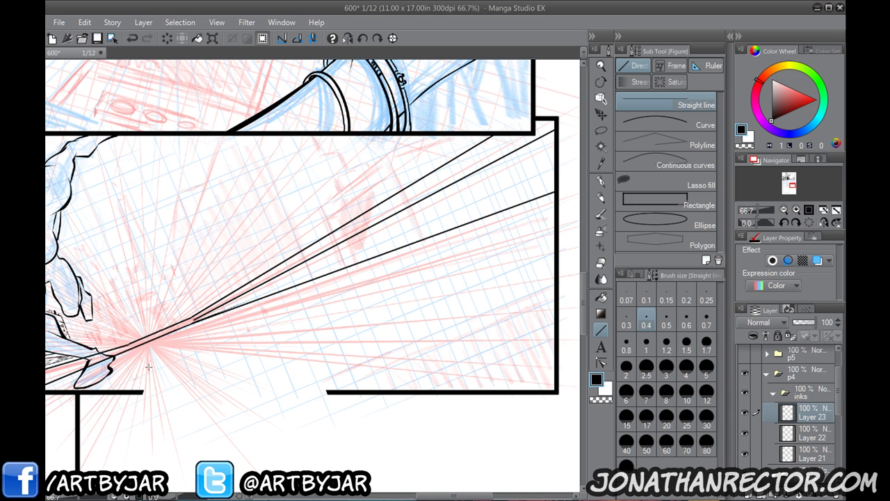
{"action": "left_click_drag", "start_coordinate": [231, 311], "coordinate": [376, 259]}
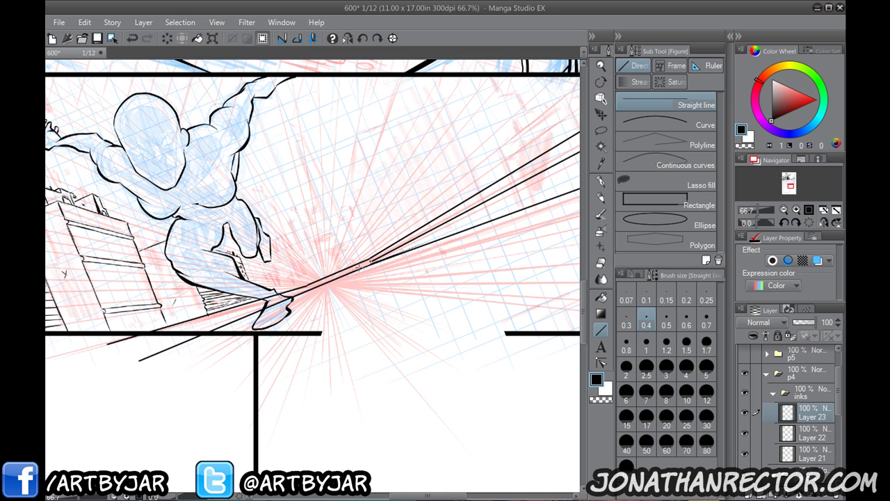
Draw a third straight line past the figure's foot, trimmed at the panel border, and merge the line layer into the layer below.
{"action": "mouse_move", "coordinate": [372, 260]}
{"action": "left_mouse_down"}
{"action": "mouse_move", "coordinate": [100, 352]}
{"action": "mouse_move", "coordinate": [115, 341]}
{"action": "mouse_move", "coordinate": [184, 339]}
{"action": "mouse_move", "coordinate": [142, 366]}
{"action": "left_mouse_up"}
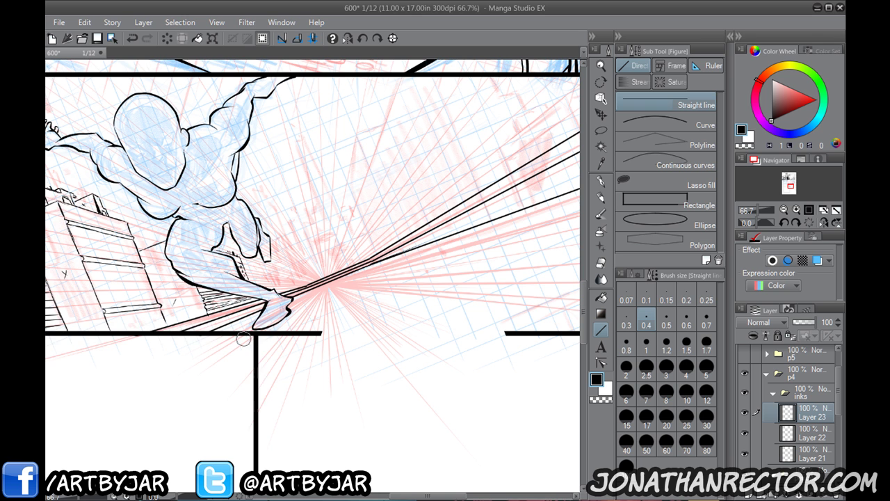
{"action": "left_click_drag", "start_coordinate": [394, 306], "coordinate": [189, 393]}
{"action": "left_click_drag", "start_coordinate": [354, 310], "coordinate": [286, 346]}
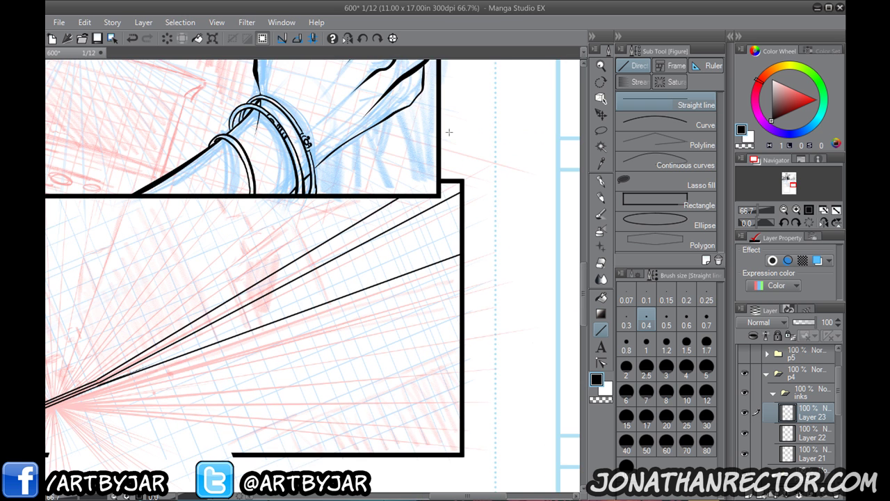
{"action": "key", "text": "ctrl+e"}
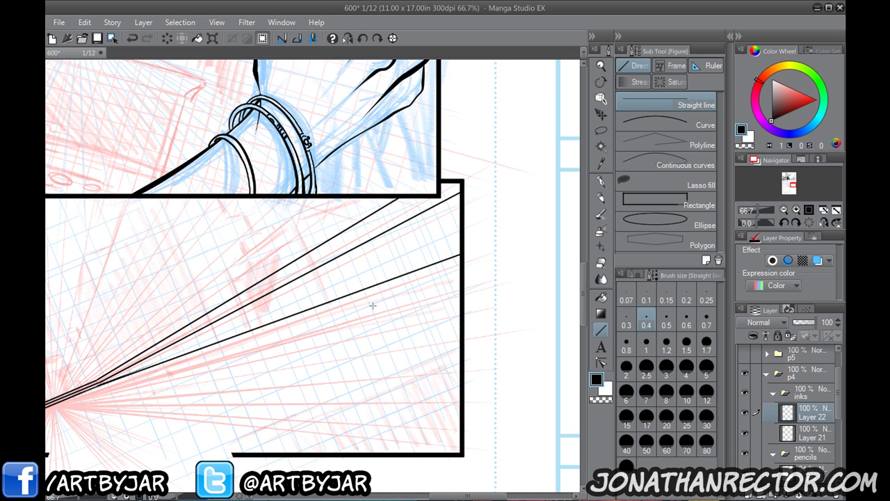
Hide the palettes and ink small specks with the Mapping pen just below the lowest perspective line.
{"action": "left_click", "coordinate": [601, 182]}
{"action": "left_click_drag", "start_coordinate": [153, 391], "coordinate": [429, 347]}
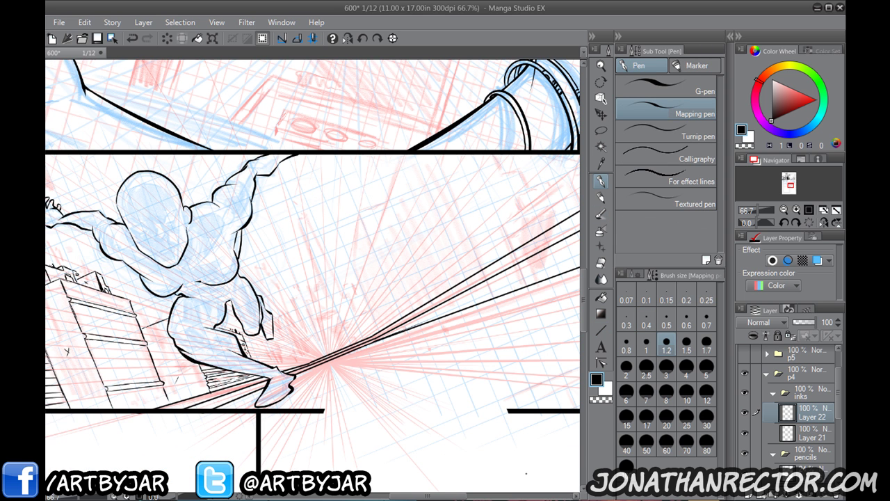
{"action": "key", "text": "Tab"}
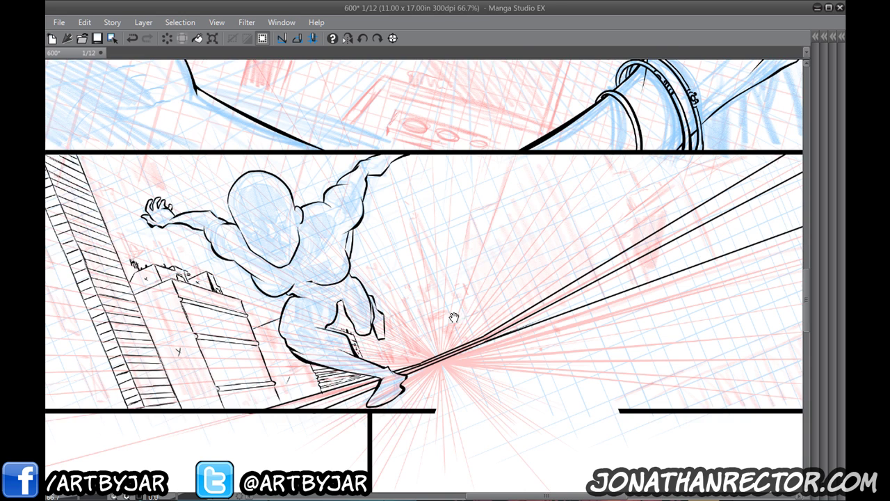
{"action": "left_click_drag", "start_coordinate": [455, 318], "coordinate": [340, 353]}
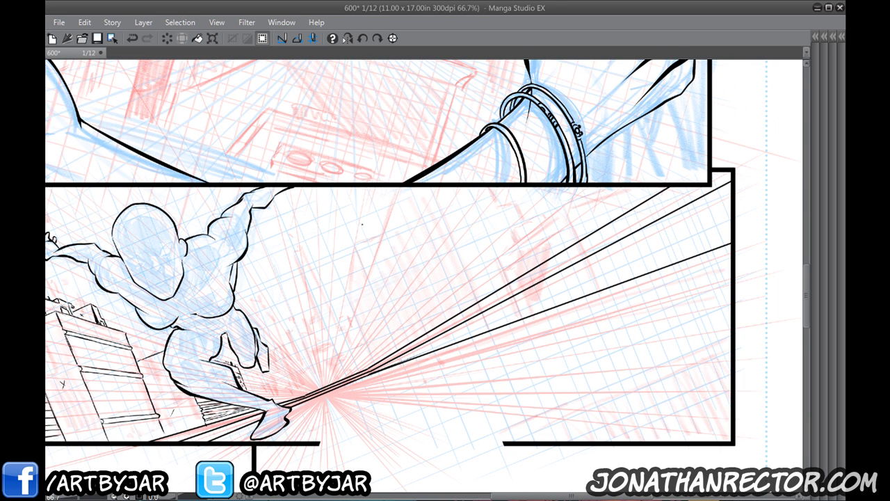
{"action": "scroll", "coordinate": [361, 225], "scroll_direction": "up", "scroll_amount": 1}
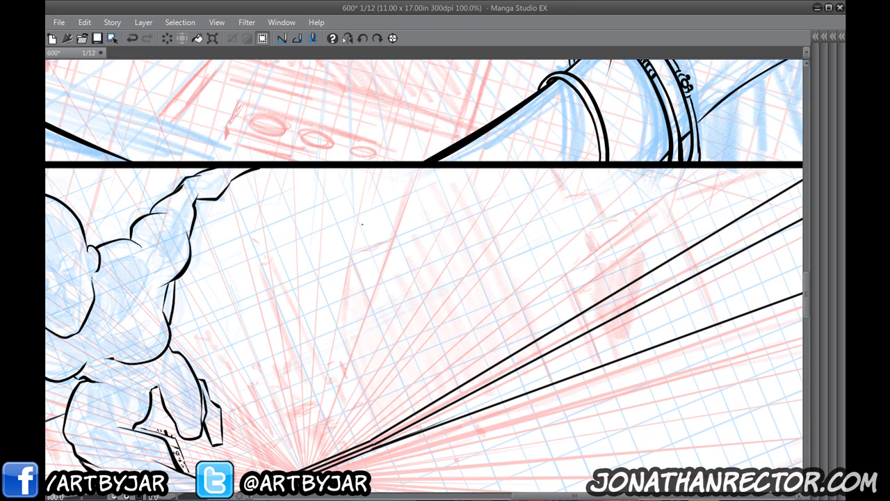
{"action": "left_click_drag", "start_coordinate": [519, 353], "coordinate": [444, 243]}
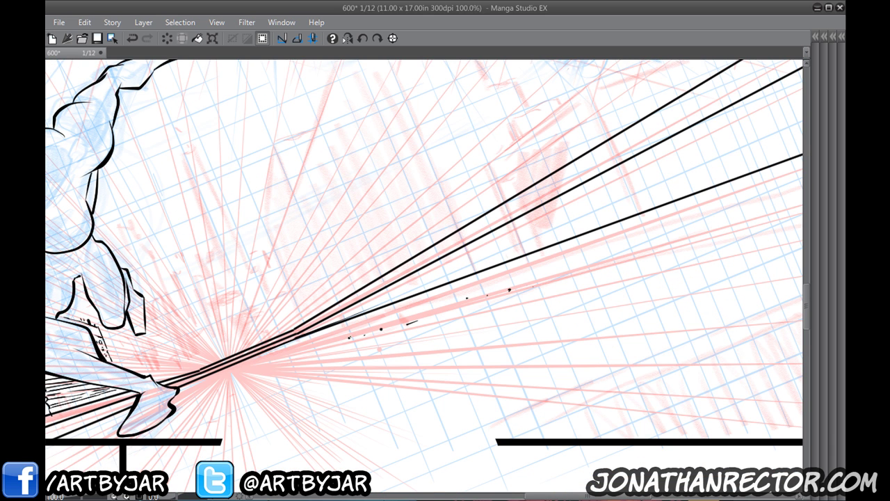
Break up the middle perspective line with thin white gaps along its length and down near the figure's foot.
{"action": "left_click_drag", "start_coordinate": [501, 229], "coordinate": [354, 303]}
{"action": "left_click_drag", "start_coordinate": [546, 201], "coordinate": [748, 98]}
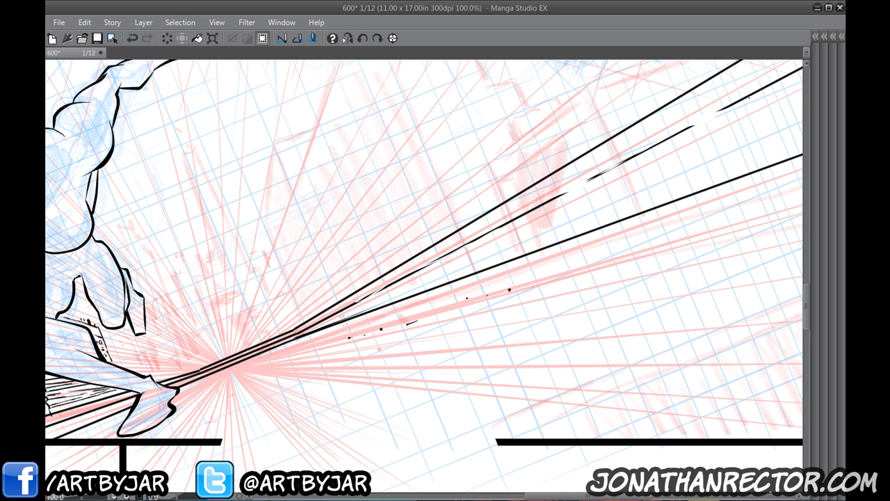
{"action": "mouse_move", "coordinate": [239, 375]}
{"action": "left_mouse_down"}
{"action": "mouse_move", "coordinate": [368, 312]}
{"action": "mouse_move", "coordinate": [401, 281]}
{"action": "left_mouse_up"}
{"action": "left_click_drag", "start_coordinate": [353, 299], "coordinate": [324, 310]}
{"action": "mouse_move", "coordinate": [281, 328]}
{"action": "left_mouse_down"}
{"action": "mouse_move", "coordinate": [441, 274]}
{"action": "mouse_move", "coordinate": [325, 312]}
{"action": "left_mouse_up"}
{"action": "left_click_drag", "start_coordinate": [465, 294], "coordinate": [335, 346]}
{"action": "left_click_drag", "start_coordinate": [491, 263], "coordinate": [334, 350]}
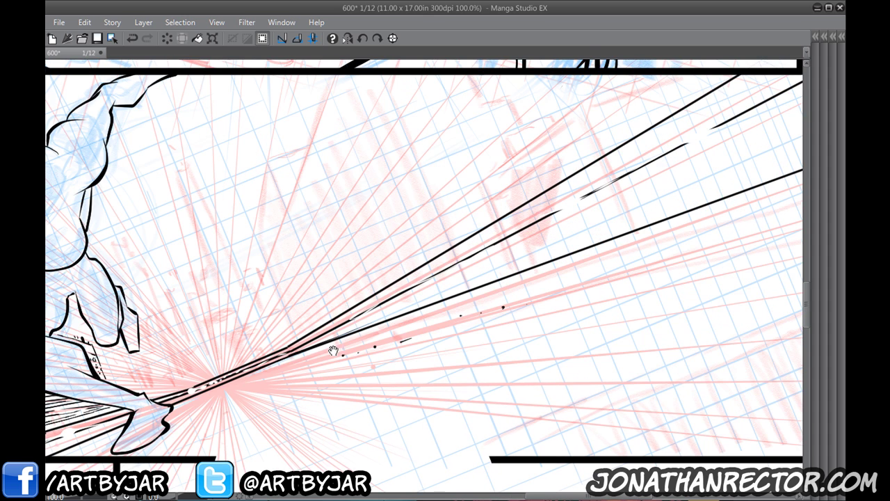
Add small ink blobs and nicks along the broken middle line to roughen it, undoing the last nick.
{"action": "left_click_drag", "start_coordinate": [570, 207], "coordinate": [575, 202]}
{"action": "left_click_drag", "start_coordinate": [623, 181], "coordinate": [526, 244]}
{"action": "left_click_drag", "start_coordinate": [594, 203], "coordinate": [623, 189]}
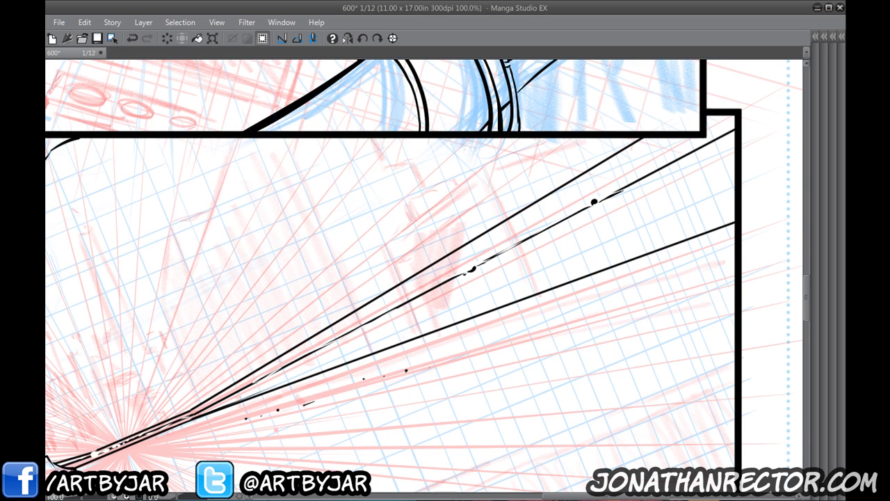
{"action": "left_click_drag", "start_coordinate": [370, 311], "coordinate": [534, 219]}
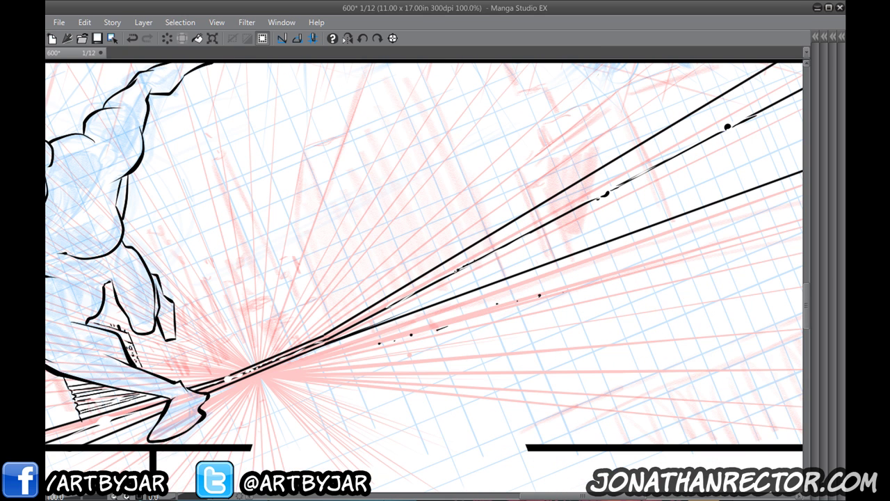
{"action": "left_click_drag", "start_coordinate": [292, 332], "coordinate": [447, 239]}
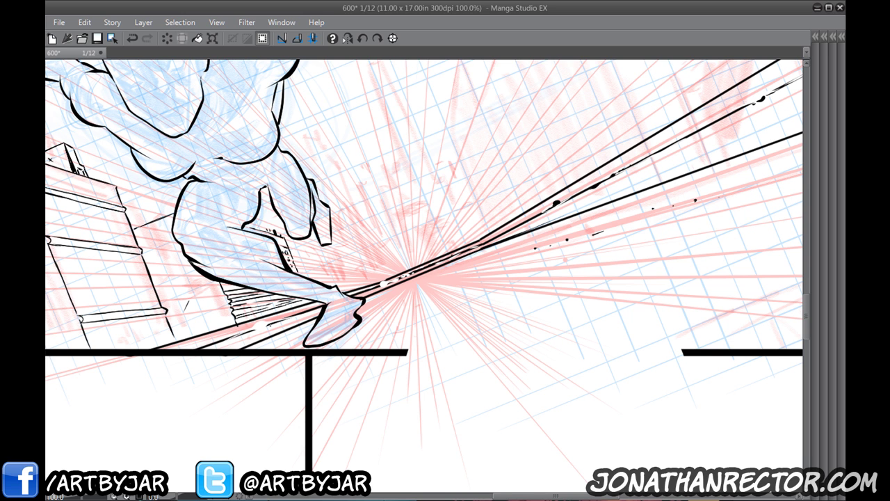
{"action": "left_click_drag", "start_coordinate": [267, 327], "coordinate": [255, 333]}
{"action": "left_click_drag", "start_coordinate": [595, 262], "coordinate": [288, 422]}
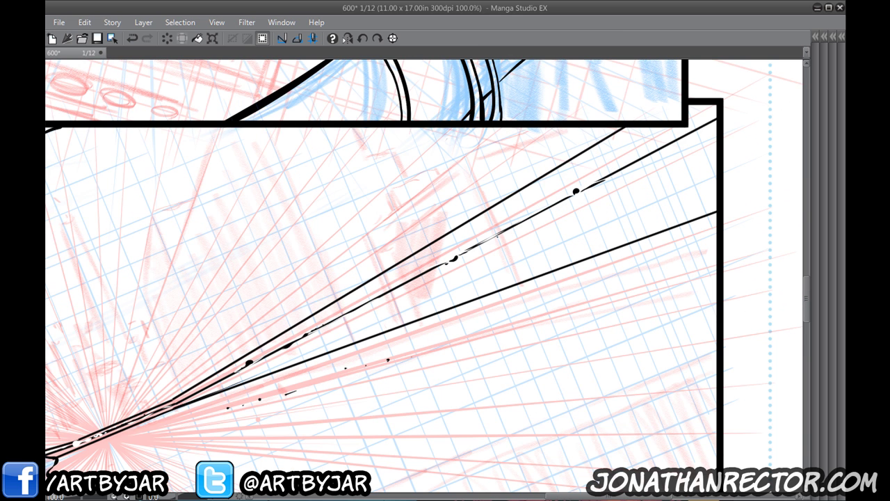
{"action": "key", "text": "ctrl+z"}
Ink the jagged outline of a worn patch between the middle and lower perspective lines.
{"action": "mouse_move", "coordinate": [512, 227]}
{"action": "left_mouse_down"}
{"action": "mouse_move", "coordinate": [485, 284]}
{"action": "mouse_move", "coordinate": [427, 293]}
{"action": "mouse_move", "coordinate": [428, 311]}
{"action": "mouse_move", "coordinate": [386, 326]}
{"action": "left_mouse_up"}
{"action": "mouse_move", "coordinate": [430, 272]}
{"action": "left_mouse_down"}
{"action": "mouse_move", "coordinate": [443, 273]}
{"action": "mouse_move", "coordinate": [423, 288]}
{"action": "mouse_move", "coordinate": [413, 282]}
{"action": "mouse_move", "coordinate": [442, 280]}
{"action": "left_mouse_up"}
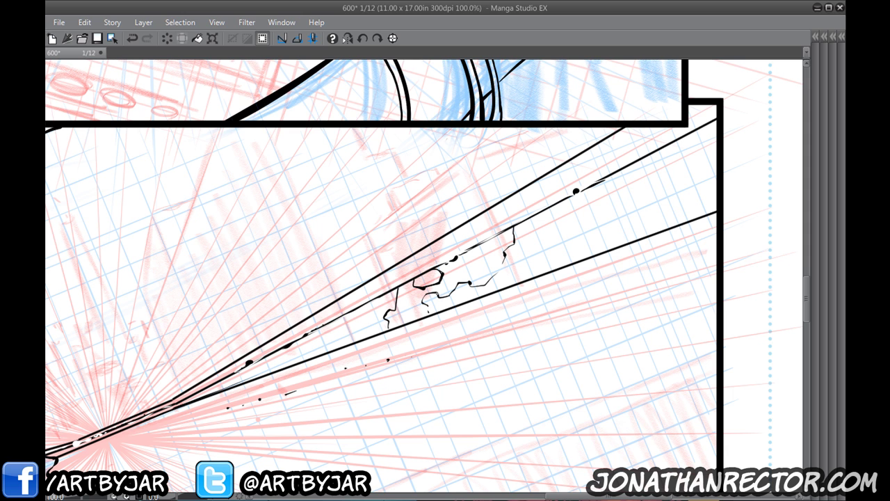
{"action": "left_click_drag", "start_coordinate": [398, 287], "coordinate": [395, 310]}
{"action": "key", "text": "ctrl+z"}
Hatch the outer half of the jagged patch with closely spaced parallel strokes, working inward from its outer edge.
{"action": "scroll", "coordinate": [399, 193], "scroll_direction": "up", "scroll_amount": 1}
{"action": "left_click_drag", "start_coordinate": [494, 190], "coordinate": [532, 123]}
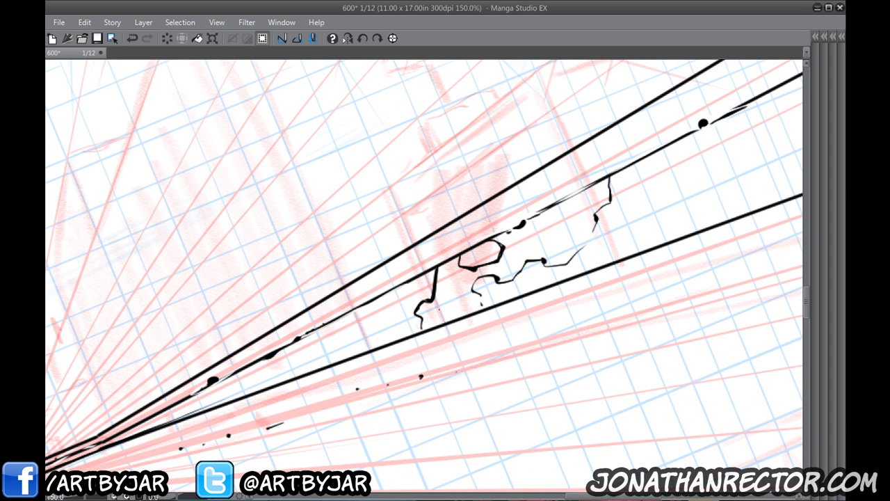
{"action": "mouse_move", "coordinate": [608, 182]}
{"action": "left_mouse_down"}
{"action": "mouse_move", "coordinate": [601, 203]}
{"action": "mouse_move", "coordinate": [597, 188]}
{"action": "left_mouse_up"}
{"action": "left_click_drag", "start_coordinate": [601, 191], "coordinate": [589, 208]}
{"action": "mouse_move", "coordinate": [590, 186]}
{"action": "left_mouse_down"}
{"action": "mouse_move", "coordinate": [585, 226]}
{"action": "mouse_move", "coordinate": [576, 217]}
{"action": "mouse_move", "coordinate": [568, 235]}
{"action": "left_mouse_up"}
{"action": "left_click_drag", "start_coordinate": [575, 200], "coordinate": [565, 235]}
{"action": "left_click_drag", "start_coordinate": [580, 201], "coordinate": [572, 239]}
{"action": "mouse_move", "coordinate": [574, 202]}
{"action": "left_mouse_down"}
{"action": "mouse_move", "coordinate": [554, 252]}
{"action": "mouse_move", "coordinate": [551, 214]}
{"action": "mouse_move", "coordinate": [544, 235]}
{"action": "left_mouse_up"}
{"action": "left_click_drag", "start_coordinate": [547, 207], "coordinate": [538, 255]}
{"action": "left_click_drag", "start_coordinate": [539, 218], "coordinate": [532, 252]}
{"action": "mouse_move", "coordinate": [534, 218]}
{"action": "left_mouse_down"}
{"action": "mouse_move", "coordinate": [523, 249]}
{"action": "mouse_move", "coordinate": [520, 239]}
{"action": "left_mouse_up"}
{"action": "mouse_move", "coordinate": [524, 231]}
{"action": "left_mouse_down"}
{"action": "mouse_move", "coordinate": [514, 253]}
{"action": "mouse_move", "coordinate": [511, 237]}
{"action": "left_mouse_up"}
{"action": "mouse_move", "coordinate": [519, 245]}
{"action": "left_mouse_down"}
{"action": "mouse_move", "coordinate": [512, 258]}
{"action": "mouse_move", "coordinate": [506, 246]}
{"action": "left_mouse_up"}
{"action": "left_click_drag", "start_coordinate": [515, 256], "coordinate": [512, 265]}
{"action": "left_click_drag", "start_coordinate": [514, 232], "coordinate": [503, 266]}
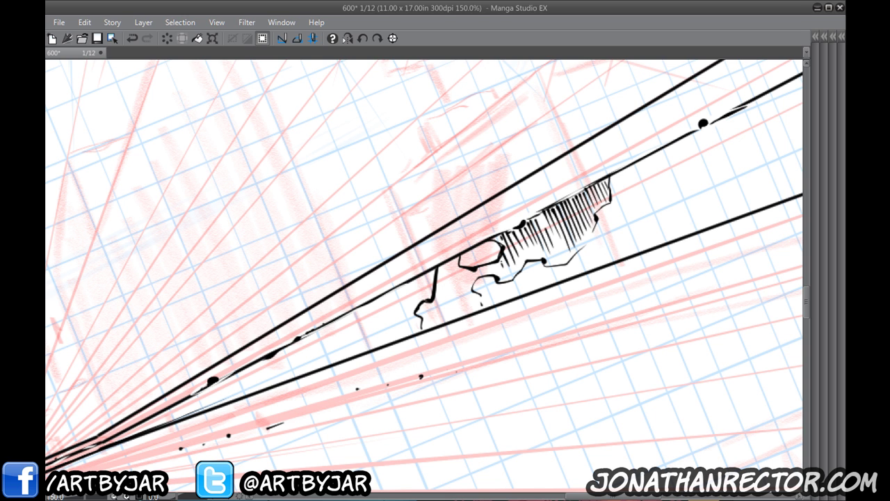
Hatch the inner part of the jagged patch nearest the vanishing point and darken the area around the small oval.
{"action": "left_click_drag", "start_coordinate": [441, 217], "coordinate": [463, 182]}
{"action": "left_click_drag", "start_coordinate": [477, 232], "coordinate": [491, 270]}
{"action": "mouse_move", "coordinate": [470, 231]}
{"action": "left_mouse_down"}
{"action": "mouse_move", "coordinate": [488, 277]}
{"action": "mouse_move", "coordinate": [476, 266]}
{"action": "mouse_move", "coordinate": [480, 280]}
{"action": "mouse_move", "coordinate": [462, 290]}
{"action": "left_mouse_up"}
{"action": "left_click_drag", "start_coordinate": [457, 265], "coordinate": [443, 292]}
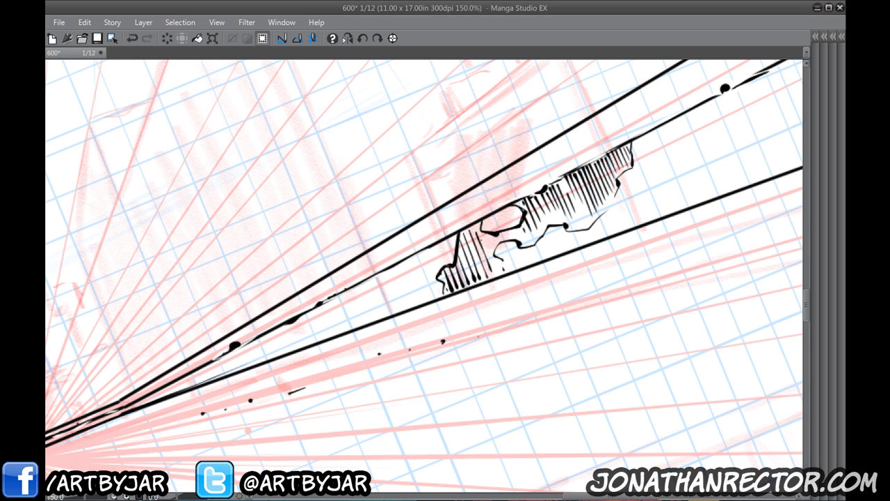
{"action": "left_click_drag", "start_coordinate": [480, 229], "coordinate": [495, 270]}
{"action": "left_click_drag", "start_coordinate": [494, 267], "coordinate": [501, 277]}
{"action": "mouse_move", "coordinate": [488, 232]}
{"action": "left_mouse_down"}
{"action": "mouse_move", "coordinate": [494, 245]}
{"action": "mouse_move", "coordinate": [520, 241]}
{"action": "left_mouse_up"}
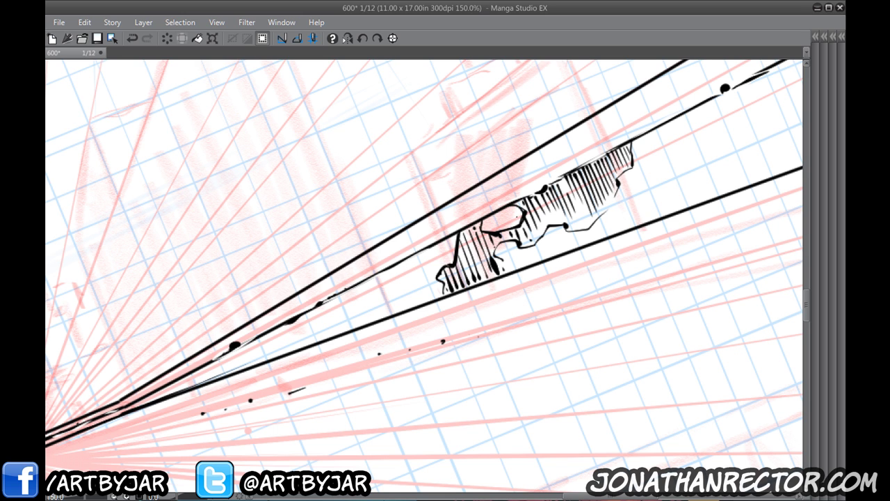
Crosshatch the patch's outer upper edge and its inner end, and thicken its lower contour.
{"action": "left_click_drag", "start_coordinate": [600, 162], "coordinate": [628, 150]}
{"action": "left_click_drag", "start_coordinate": [579, 177], "coordinate": [629, 155]}
{"action": "left_click_drag", "start_coordinate": [554, 196], "coordinate": [599, 179]}
{"action": "left_click_drag", "start_coordinate": [573, 224], "coordinate": [596, 219]}
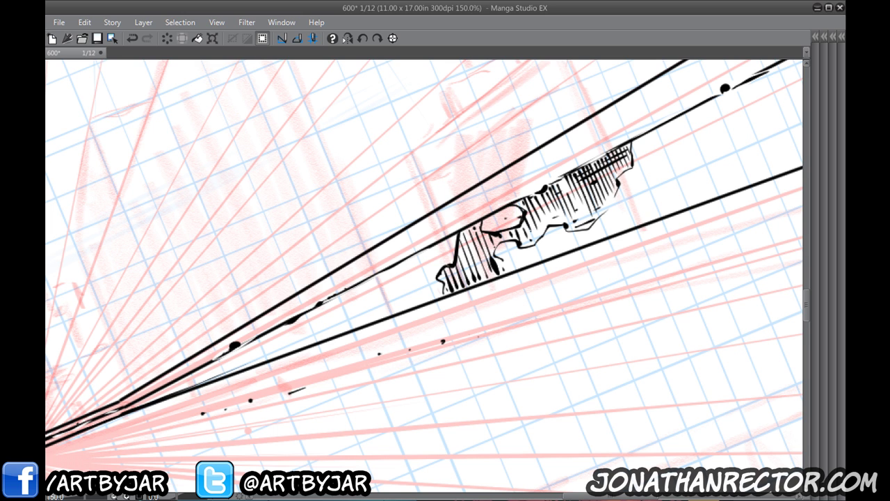
{"action": "left_click_drag", "start_coordinate": [453, 287], "coordinate": [473, 276]}
{"action": "left_click_drag", "start_coordinate": [474, 276], "coordinate": [493, 263]}
{"action": "left_click_drag", "start_coordinate": [481, 259], "coordinate": [484, 257]}
{"action": "left_click_drag", "start_coordinate": [478, 250], "coordinate": [486, 245]}
Ink the roof ledge's near corner above the upper perspective line, with its wall edge and one long receding edge.
{"action": "scroll", "coordinate": [359, 412], "scroll_direction": "down", "scroll_amount": 2}
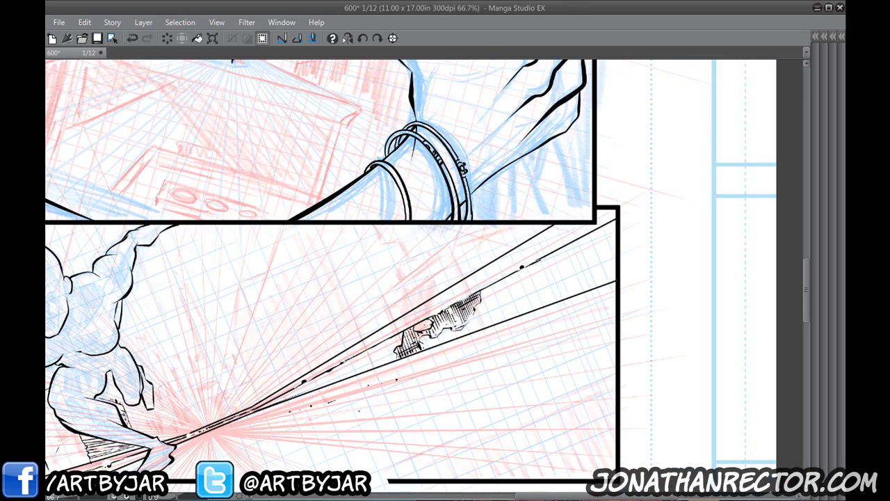
{"action": "left_click_drag", "start_coordinate": [236, 266], "coordinate": [347, 168]}
{"action": "left_click_drag", "start_coordinate": [390, 309], "coordinate": [265, 375]}
{"action": "scroll", "coordinate": [200, 313], "scroll_direction": "up", "scroll_amount": 1}
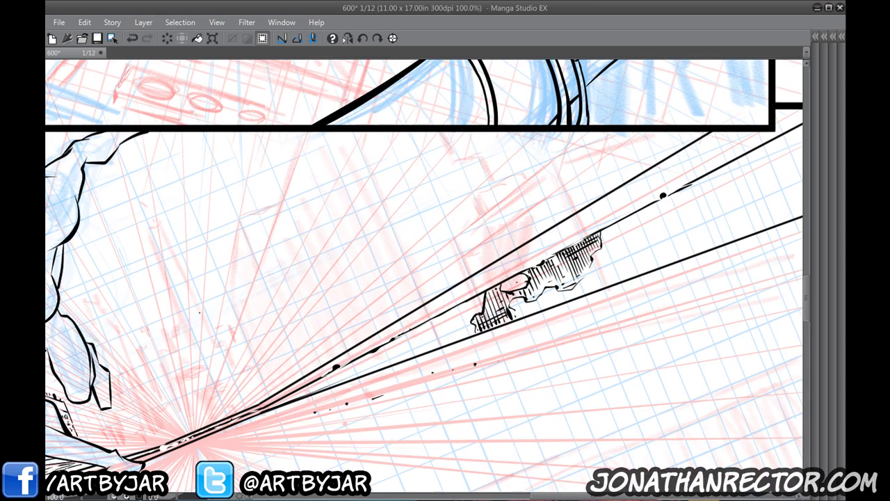
{"action": "left_click_drag", "start_coordinate": [461, 242], "coordinate": [378, 271]}
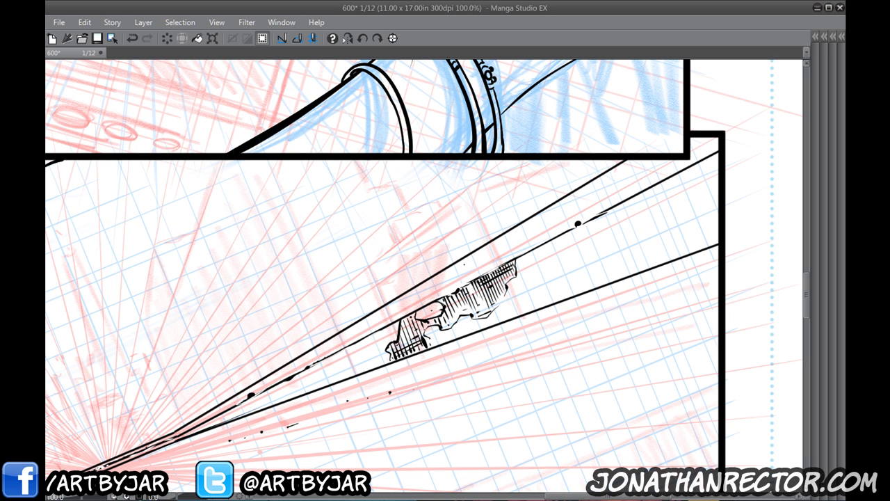
{"action": "mouse_move", "coordinate": [466, 209]}
{"action": "left_mouse_down"}
{"action": "mouse_move", "coordinate": [478, 213]}
{"action": "mouse_move", "coordinate": [465, 209]}
{"action": "left_mouse_up"}
{"action": "left_click_drag", "start_coordinate": [471, 195], "coordinate": [494, 233]}
{"action": "left_click_drag", "start_coordinate": [425, 234], "coordinate": [473, 204]}
{"action": "left_click_drag", "start_coordinate": [526, 182], "coordinate": [471, 224]}
{"action": "key", "text": "ctrl+z"}
{"action": "left_click_drag", "start_coordinate": [522, 184], "coordinate": [426, 252]}
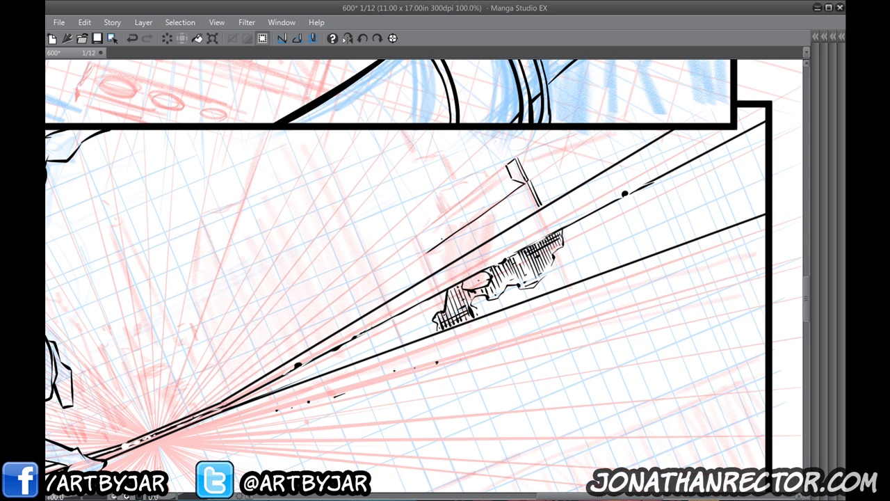
Redraw the ledge's long receding edges, close its far end, and ink the short wall edge beneath it.
{"action": "left_click_drag", "start_coordinate": [513, 178], "coordinate": [445, 232]}
{"action": "key", "text": "ctrl+z"}
{"action": "key", "text": "ctrl+z"}
{"action": "key", "text": "ctrl+z"}
{"action": "left_click_drag", "start_coordinate": [512, 183], "coordinate": [419, 252]}
{"action": "left_click_drag", "start_coordinate": [508, 164], "coordinate": [475, 192]}
{"action": "left_click_drag", "start_coordinate": [508, 165], "coordinate": [416, 237]}
{"action": "left_click_drag", "start_coordinate": [451, 208], "coordinate": [419, 235]}
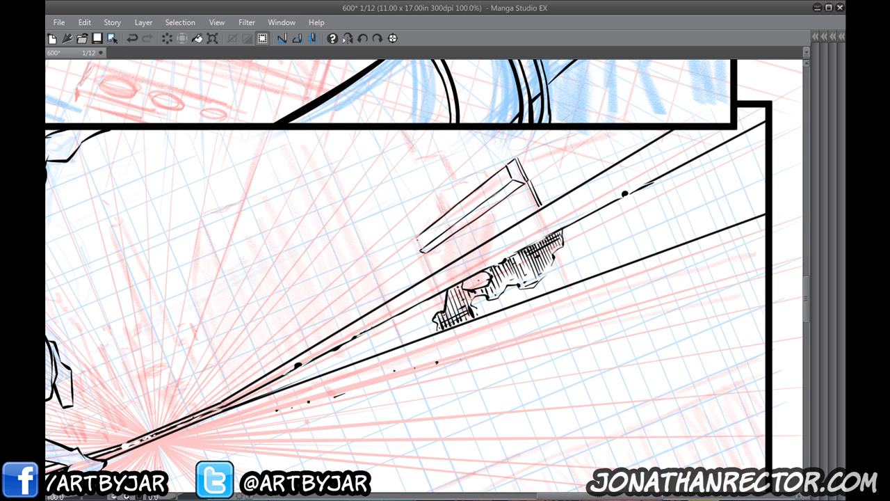
{"action": "mouse_move", "coordinate": [422, 241]}
{"action": "left_mouse_down"}
{"action": "mouse_move", "coordinate": [416, 251]}
{"action": "mouse_move", "coordinate": [435, 270]}
{"action": "left_mouse_up"}
{"action": "left_click_drag", "start_coordinate": [473, 215], "coordinate": [356, 303]}
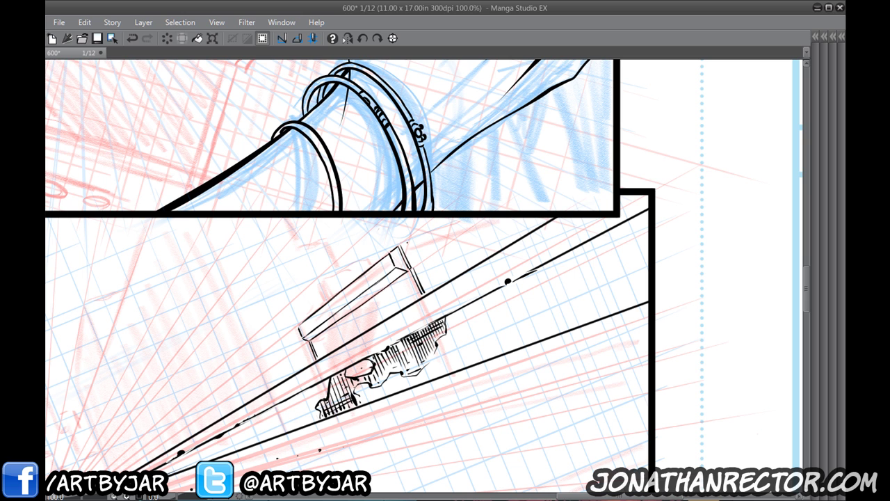
{"action": "left_click_drag", "start_coordinate": [401, 244], "coordinate": [420, 237]}
{"action": "key", "text": "ctrl+z"}
{"action": "left_click_drag", "start_coordinate": [402, 243], "coordinate": [447, 227]}
{"action": "key", "text": "ctrl+z"}
{"action": "key", "text": "ctrl+z"}
{"action": "key", "text": "ctrl+z"}
Mirror the view and ink a thin edge from the ledge's near corner toward the panel's top border.
{"action": "left_click", "coordinate": [348, 38]}
{"action": "scroll", "coordinate": [108, 161], "scroll_direction": "up", "scroll_amount": 1}
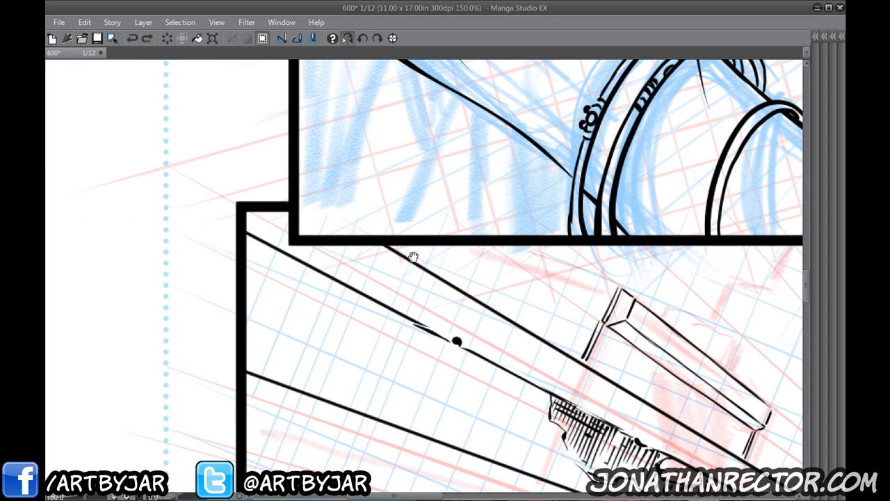
{"action": "left_click_drag", "start_coordinate": [414, 256], "coordinate": [272, 261]}
{"action": "left_click_drag", "start_coordinate": [478, 290], "coordinate": [349, 248]}
{"action": "key", "text": "ctrl+z"}
{"action": "key", "text": "ctrl+z"}
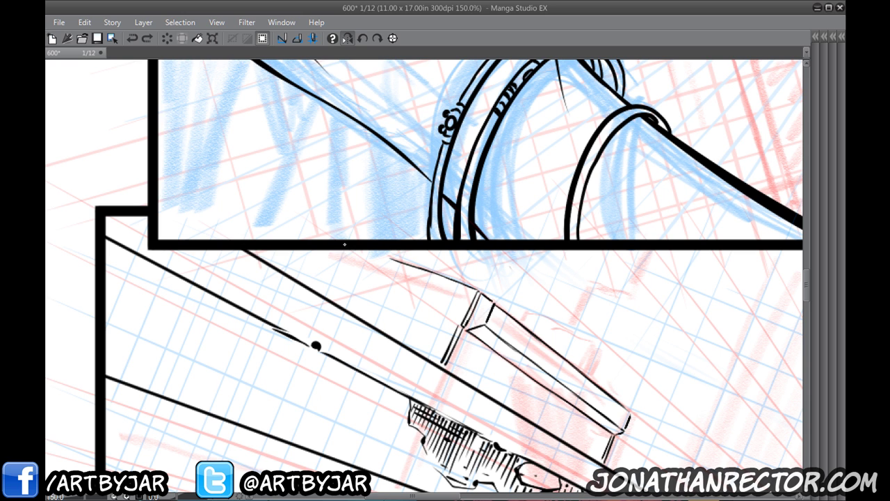
{"action": "left_click_drag", "start_coordinate": [421, 268], "coordinate": [359, 245]}
Mark the area beside the building with a small X and ink a small box-shaped rooftop structure behind the ledge.
{"action": "left_click_drag", "start_coordinate": [369, 286], "coordinate": [295, 249]}
{"action": "left_click_drag", "start_coordinate": [338, 309], "coordinate": [341, 318]}
{"action": "mouse_move", "coordinate": [310, 268]}
{"action": "left_mouse_down"}
{"action": "mouse_move", "coordinate": [319, 276]}
{"action": "mouse_move", "coordinate": [311, 276]}
{"action": "left_mouse_up"}
{"action": "left_click_drag", "start_coordinate": [428, 242], "coordinate": [391, 221]}
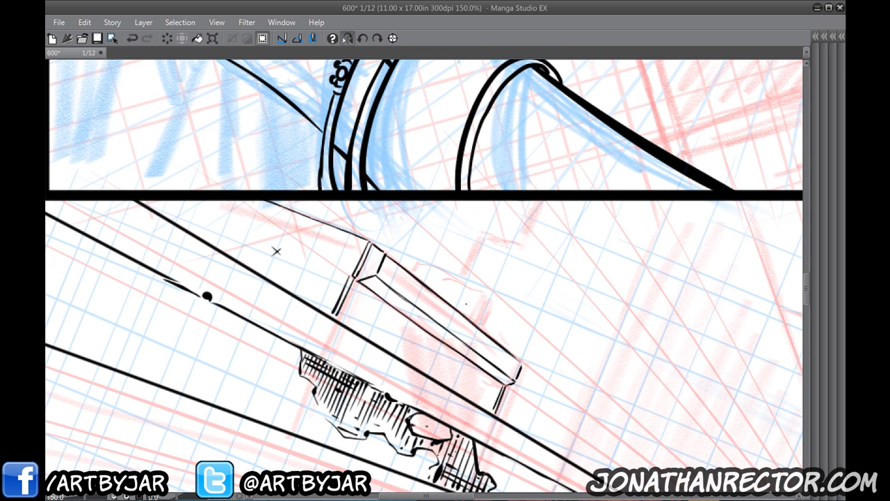
{"action": "mouse_move", "coordinate": [484, 320]}
{"action": "left_mouse_down"}
{"action": "mouse_move", "coordinate": [474, 270]}
{"action": "mouse_move", "coordinate": [481, 310]}
{"action": "mouse_move", "coordinate": [444, 280]}
{"action": "mouse_move", "coordinate": [462, 293]}
{"action": "mouse_move", "coordinate": [455, 260]}
{"action": "mouse_move", "coordinate": [421, 288]}
{"action": "mouse_move", "coordinate": [451, 291]}
{"action": "mouse_move", "coordinate": [427, 285]}
{"action": "mouse_move", "coordinate": [465, 312]}
{"action": "left_mouse_up"}
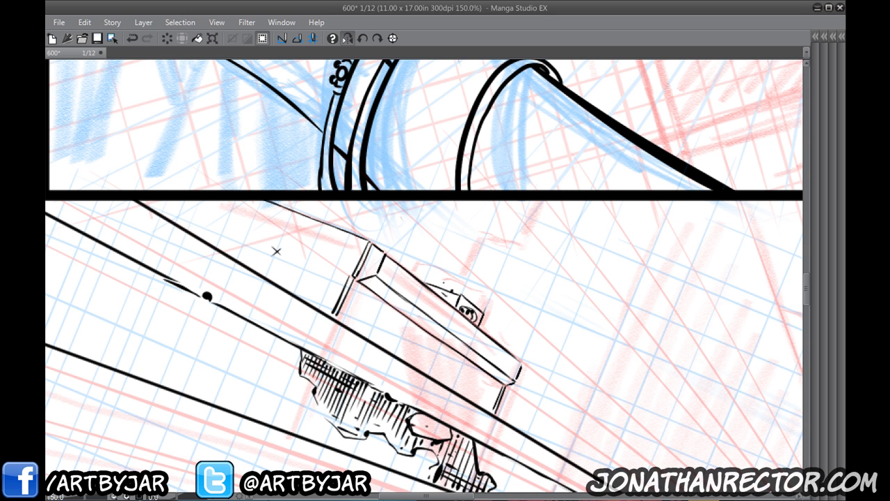
Ink short brick-like ticks along both wall edges beneath the ledge, undoing the last stray strokes.
{"action": "left_click_drag", "start_coordinate": [276, 251], "coordinate": [253, 222]}
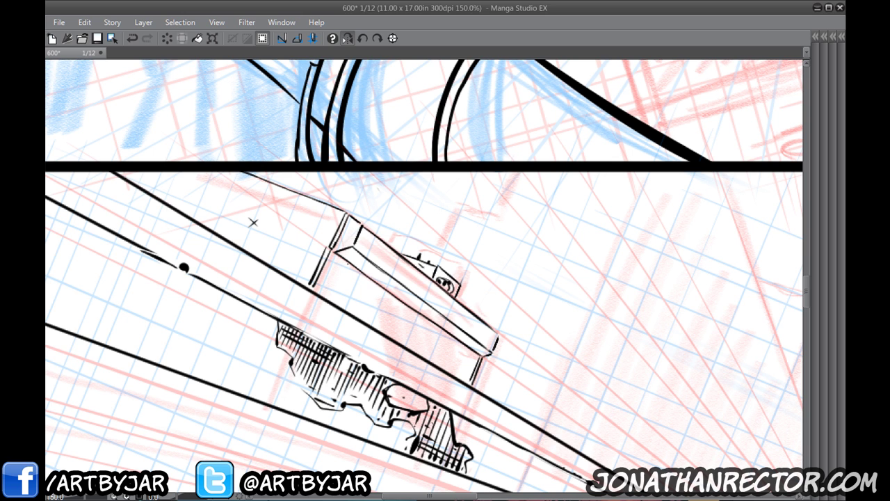
{"action": "mouse_move", "coordinate": [350, 270]}
{"action": "left_mouse_down"}
{"action": "mouse_move", "coordinate": [327, 256]}
{"action": "mouse_move", "coordinate": [329, 279]}
{"action": "left_mouse_up"}
{"action": "left_click_drag", "start_coordinate": [341, 271], "coordinate": [323, 295]}
{"action": "left_click_drag", "start_coordinate": [336, 295], "coordinate": [331, 301]}
{"action": "left_click_drag", "start_coordinate": [336, 261], "coordinate": [322, 287]}
{"action": "left_click_drag", "start_coordinate": [478, 352], "coordinate": [472, 362]}
{"action": "left_click_drag", "start_coordinate": [475, 364], "coordinate": [461, 380]}
{"action": "mouse_move", "coordinate": [469, 374]}
{"action": "left_mouse_down"}
{"action": "mouse_move", "coordinate": [460, 380]}
{"action": "mouse_move", "coordinate": [466, 367]}
{"action": "mouse_move", "coordinate": [466, 379]}
{"action": "left_mouse_up"}
{"action": "key", "text": "ctrl+z"}
{"action": "key", "text": "ctrl+z"}
Ink the next building's long slanted edge from mid-panel up to the panel's top border.
{"action": "left_click_drag", "start_coordinate": [544, 443], "coordinate": [351, 374]}
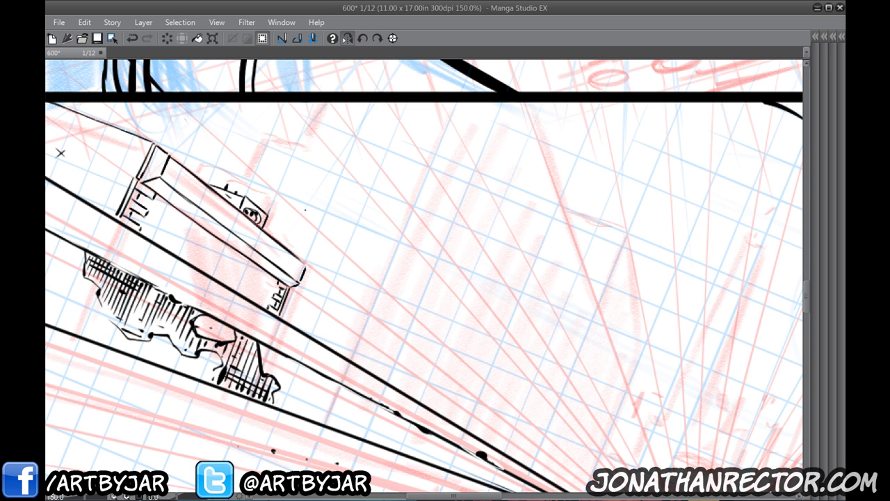
{"action": "left_click_drag", "start_coordinate": [509, 225], "coordinate": [442, 199]}
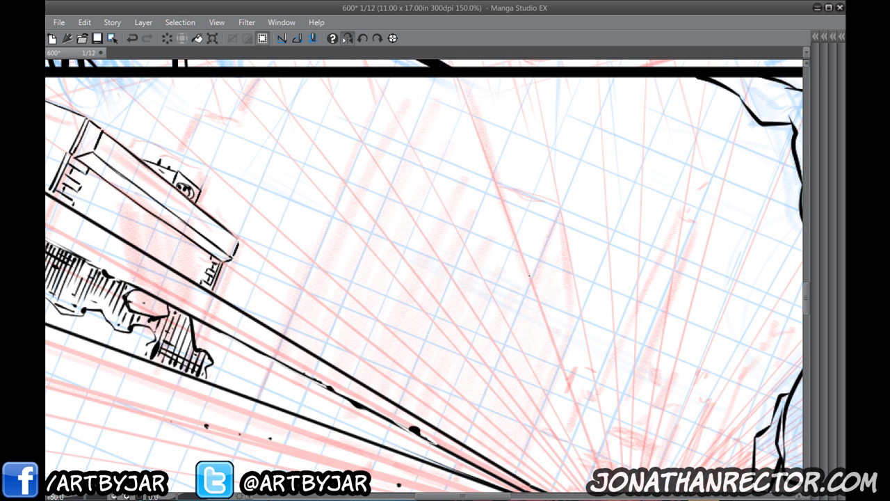
{"action": "left_click_drag", "start_coordinate": [528, 275], "coordinate": [490, 170]}
{"action": "left_click_drag", "start_coordinate": [502, 201], "coordinate": [457, 75]}
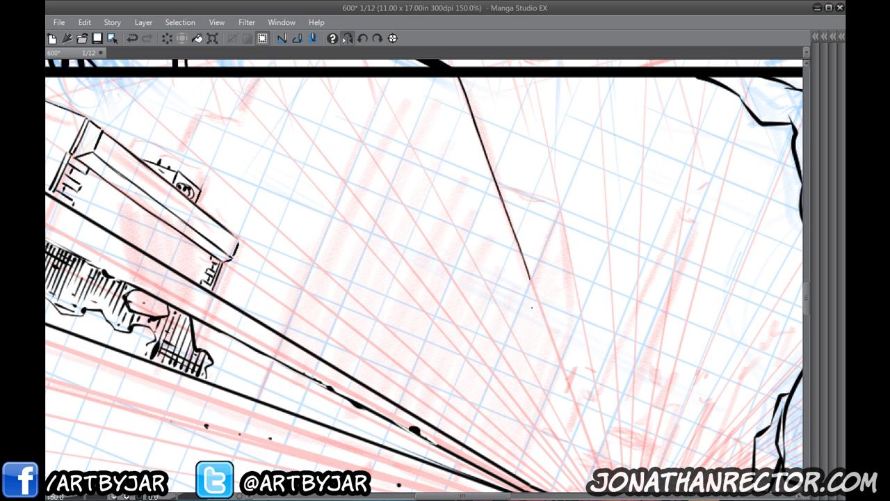
{"action": "scroll", "coordinate": [496, 296], "scroll_direction": "up", "scroll_amount": 3}
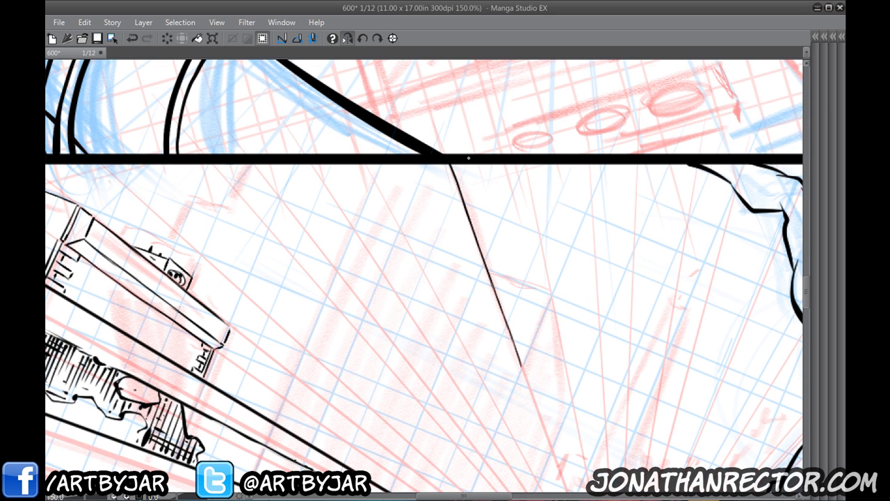
Undo the strokes of the building's long slanted edge down from the panel's top border.
{"action": "key", "text": "ctrl+z"}
{"action": "key", "text": "ctrl+z"}
{"action": "key", "text": "ctrl+z"}
{"action": "key", "text": "ctrl+z"}
{"action": "key", "text": "ctrl+z"}
{"action": "key", "text": "ctrl+z"}
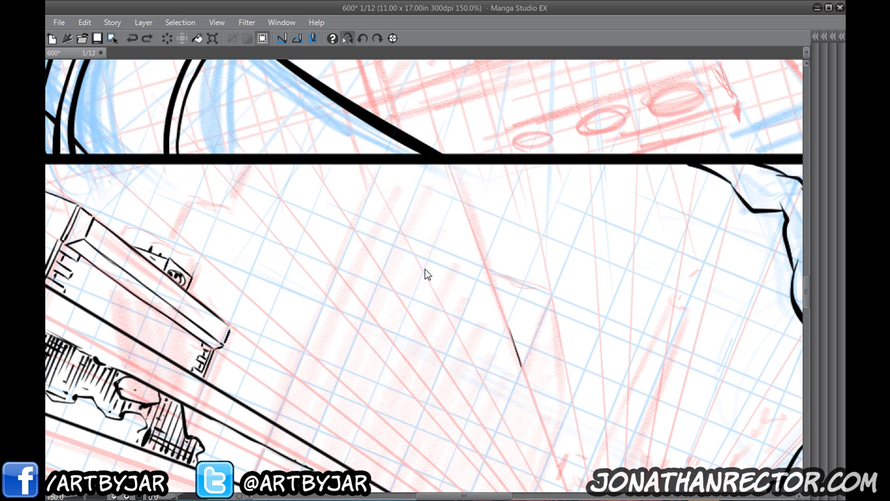
{"action": "key", "text": "ctrl+z"}
Ink the building's zigzag outline from the panel's top border to its near corner, roof corner, and side edge running toward the vanishing point.
{"action": "left_click_drag", "start_coordinate": [367, 167], "coordinate": [502, 413]}
{"action": "key", "text": "space"}
{"action": "mouse_move", "coordinate": [533, 318]}
{"action": "left_mouse_down"}
{"action": "mouse_move", "coordinate": [516, 263]}
{"action": "mouse_move", "coordinate": [527, 259]}
{"action": "mouse_move", "coordinate": [487, 360]}
{"action": "left_mouse_up"}
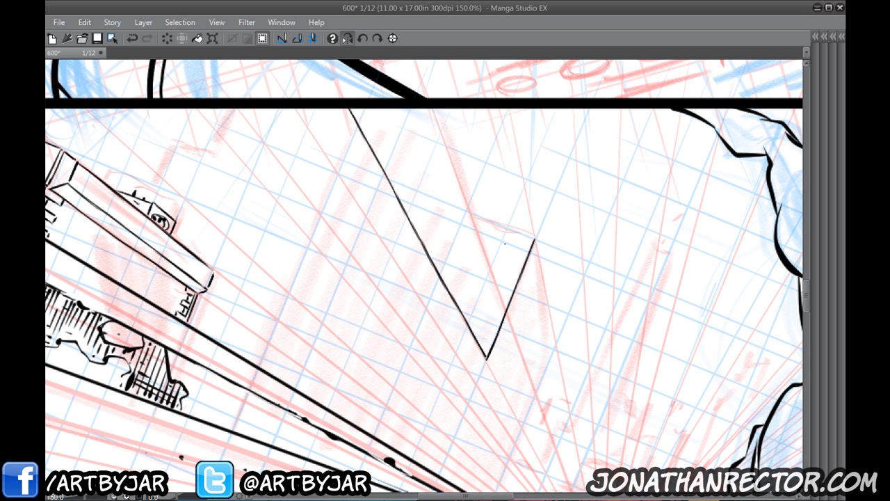
{"action": "mouse_move", "coordinate": [528, 258]}
{"action": "left_mouse_down"}
{"action": "mouse_move", "coordinate": [507, 178]}
{"action": "mouse_move", "coordinate": [518, 175]}
{"action": "mouse_move", "coordinate": [537, 263]}
{"action": "left_mouse_up"}
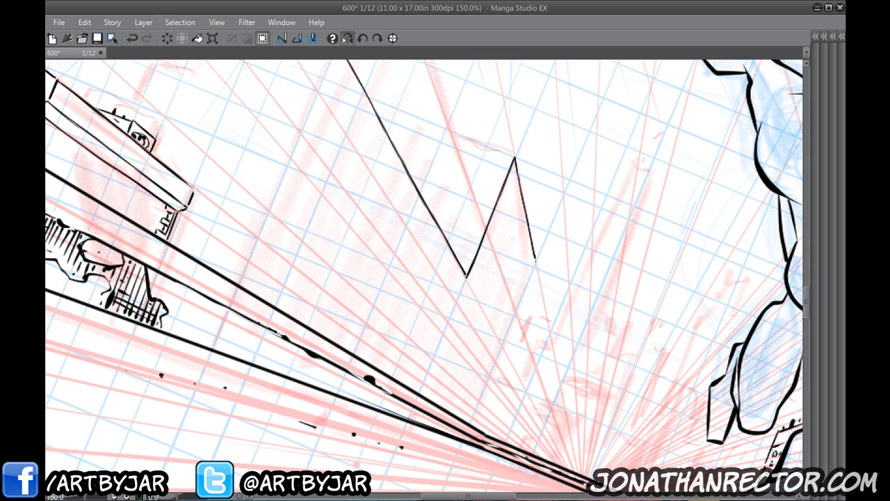
{"action": "left_click_drag", "start_coordinate": [510, 307], "coordinate": [516, 229]}
{"action": "left_click_drag", "start_coordinate": [541, 182], "coordinate": [526, 221]}
{"action": "left_click_drag", "start_coordinate": [540, 189], "coordinate": [479, 341]}
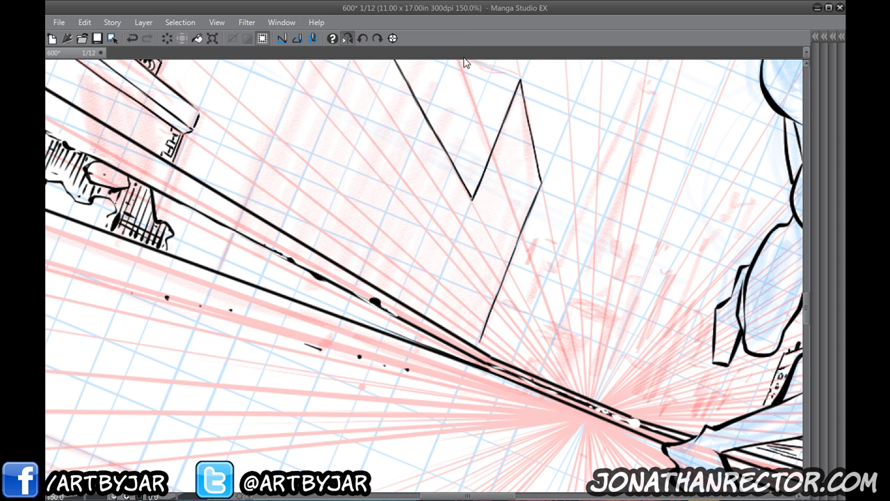
Ink a narrow strip with short ribbed hatching along the outer side of the building's roof corner.
{"action": "left_click_drag", "start_coordinate": [468, 201], "coordinate": [429, 386]}
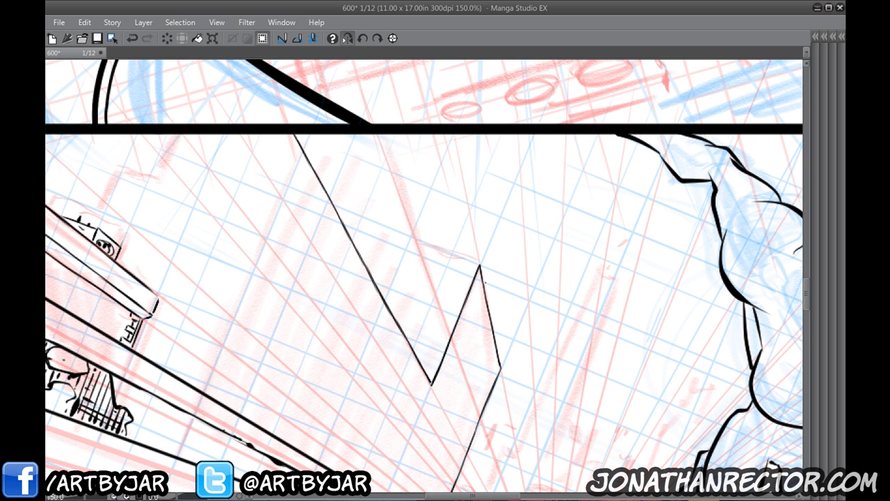
{"action": "mouse_move", "coordinate": [483, 281]}
{"action": "left_mouse_down"}
{"action": "mouse_move", "coordinate": [492, 286]}
{"action": "mouse_move", "coordinate": [502, 356]}
{"action": "left_mouse_up"}
{"action": "left_click_drag", "start_coordinate": [494, 277], "coordinate": [492, 286]}
{"action": "left_click_drag", "start_coordinate": [509, 348], "coordinate": [504, 356]}
{"action": "mouse_move", "coordinate": [504, 317]}
{"action": "left_mouse_down"}
{"action": "mouse_move", "coordinate": [508, 347]}
{"action": "mouse_move", "coordinate": [496, 274]}
{"action": "mouse_move", "coordinate": [487, 275]}
{"action": "mouse_move", "coordinate": [498, 307]}
{"action": "left_mouse_up"}
{"action": "left_click_drag", "start_coordinate": [499, 312], "coordinate": [506, 339]}
{"action": "left_click_drag", "start_coordinate": [502, 331], "coordinate": [509, 346]}
{"action": "left_click_drag", "start_coordinate": [504, 342], "coordinate": [507, 351]}
{"action": "left_click_drag", "start_coordinate": [487, 274], "coordinate": [488, 281]}
{"action": "left_click_drag", "start_coordinate": [489, 275], "coordinate": [491, 282]}
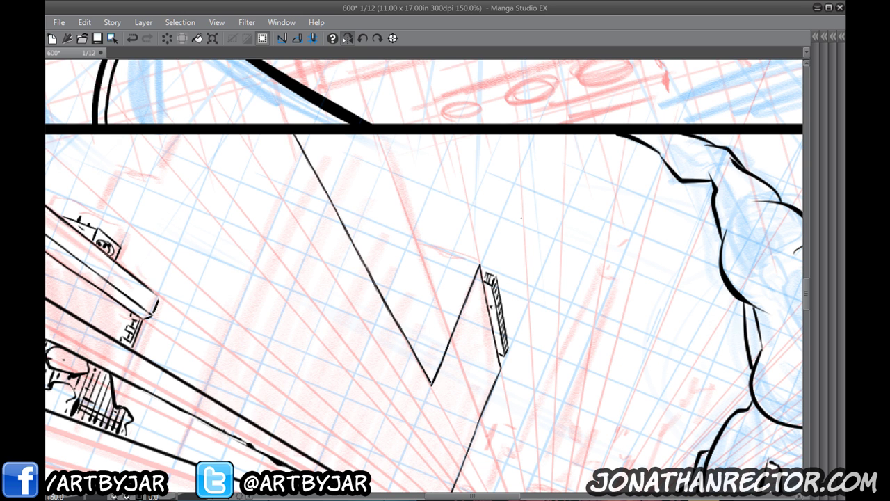
{"action": "left_click_drag", "start_coordinate": [488, 270], "coordinate": [504, 231]}
{"action": "key", "text": "ctrl+z"}
{"action": "key", "text": "ctrl+z"}
{"action": "key", "text": "ctrl+z"}
{"action": "key", "text": "ctrl+z"}
{"action": "left_click_drag", "start_coordinate": [489, 270], "coordinate": [500, 249]}
{"action": "left_click_drag", "start_coordinate": [491, 268], "coordinate": [510, 226]}
{"action": "key", "text": "ctrl+z"}
{"action": "key", "text": "ctrl+z"}
{"action": "key", "text": "ctrl+z"}
{"action": "key", "text": "ctrl+z"}
Ink a slanted sign panel above the ribbed strip, with a row of small loops along its outer edge.
{"action": "mouse_move", "coordinate": [490, 272]}
{"action": "left_mouse_down"}
{"action": "mouse_move", "coordinate": [510, 224]}
{"action": "mouse_move", "coordinate": [487, 272]}
{"action": "left_mouse_up"}
{"action": "mouse_move", "coordinate": [511, 224]}
{"action": "left_mouse_down"}
{"action": "mouse_move", "coordinate": [519, 308]}
{"action": "mouse_move", "coordinate": [511, 219]}
{"action": "left_mouse_up"}
{"action": "left_click_drag", "start_coordinate": [520, 309], "coordinate": [508, 335]}
{"action": "mouse_move", "coordinate": [512, 230]}
{"action": "left_mouse_down"}
{"action": "mouse_move", "coordinate": [520, 244]}
{"action": "mouse_move", "coordinate": [520, 301]}
{"action": "left_mouse_up"}
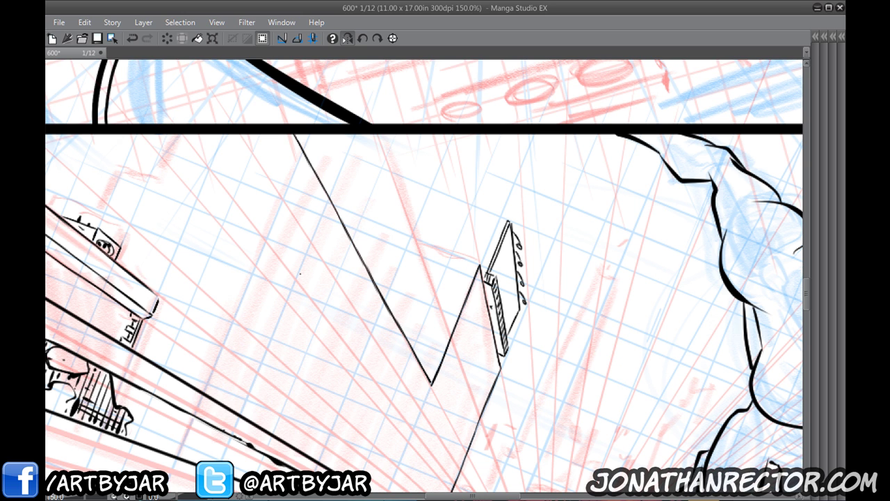
Ink the roof's notched back edge with a parallel inner line and X mark, plus the struts bracing the sign.
{"action": "mouse_move", "coordinate": [479, 264]}
{"action": "left_mouse_down"}
{"action": "mouse_move", "coordinate": [380, 223]}
{"action": "mouse_move", "coordinate": [372, 252]}
{"action": "mouse_move", "coordinate": [359, 245]}
{"action": "left_mouse_up"}
{"action": "left_click", "coordinate": [352, 205]}
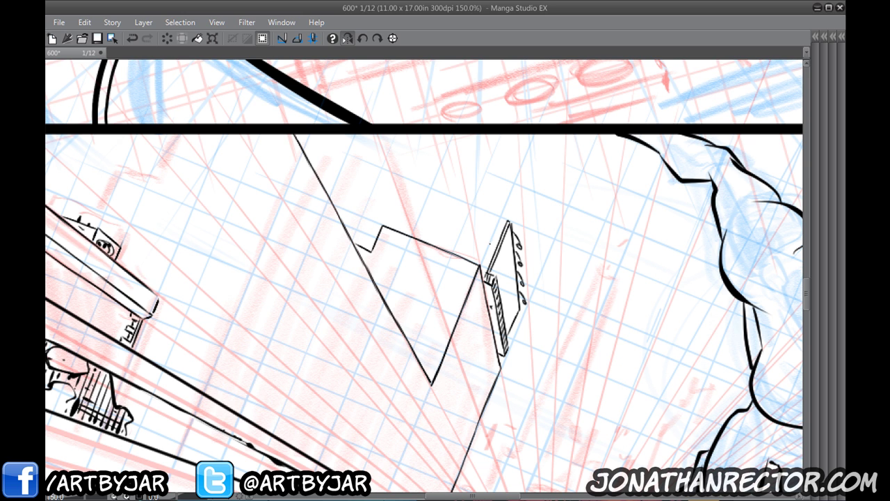
{"action": "mouse_move", "coordinate": [500, 229]}
{"action": "left_mouse_down"}
{"action": "mouse_move", "coordinate": [491, 256]}
{"action": "mouse_move", "coordinate": [492, 238]}
{"action": "mouse_move", "coordinate": [482, 243]}
{"action": "mouse_move", "coordinate": [496, 247]}
{"action": "mouse_move", "coordinate": [476, 252]}
{"action": "left_mouse_up"}
{"action": "mouse_move", "coordinate": [484, 254]}
{"action": "left_mouse_down"}
{"action": "mouse_move", "coordinate": [494, 249]}
{"action": "mouse_move", "coordinate": [458, 251]}
{"action": "left_mouse_up"}
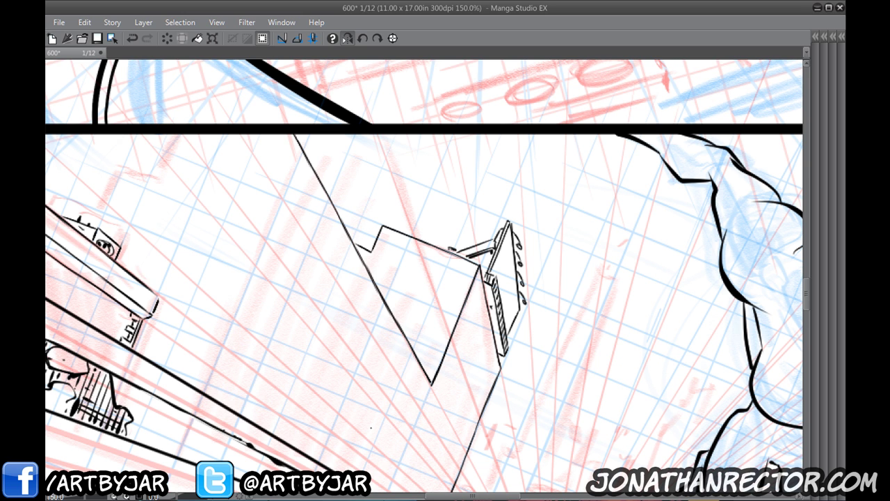
{"action": "left_click_drag", "start_coordinate": [430, 263], "coordinate": [332, 227]}
{"action": "left_click_drag", "start_coordinate": [350, 250], "coordinate": [361, 258]}
Ink a second edge along the building's side to give the ledge thickness, closing it at the lower corner.
{"action": "left_click_drag", "start_coordinate": [393, 327], "coordinate": [385, 242]}
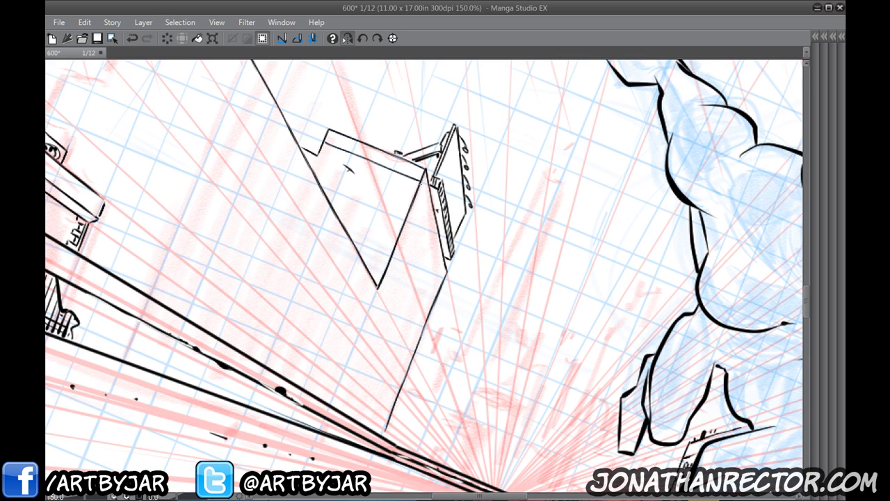
{"action": "mouse_move", "coordinate": [422, 192]}
{"action": "left_mouse_down"}
{"action": "mouse_move", "coordinate": [444, 288]}
{"action": "mouse_move", "coordinate": [450, 278]}
{"action": "mouse_move", "coordinate": [443, 297]}
{"action": "left_mouse_up"}
{"action": "key", "text": "e"}
{"action": "key", "text": "ctrl+z"}
{"action": "key", "text": "ctrl+z"}
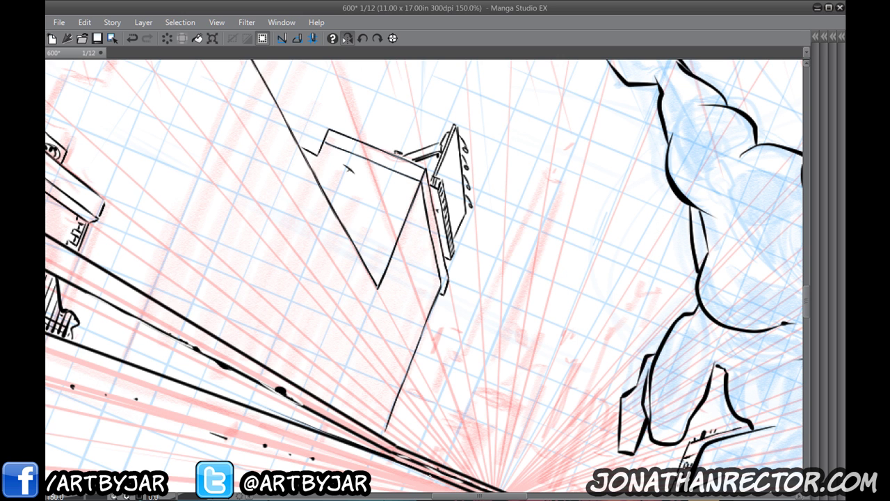
{"action": "left_click_drag", "start_coordinate": [444, 281], "coordinate": [441, 296]}
Ink the ledge's short near corner and a long edge from it up to the panel's top border.
{"action": "left_click_drag", "start_coordinate": [304, 322], "coordinate": [434, 367]}
{"action": "left_click_drag", "start_coordinate": [505, 329], "coordinate": [503, 361]}
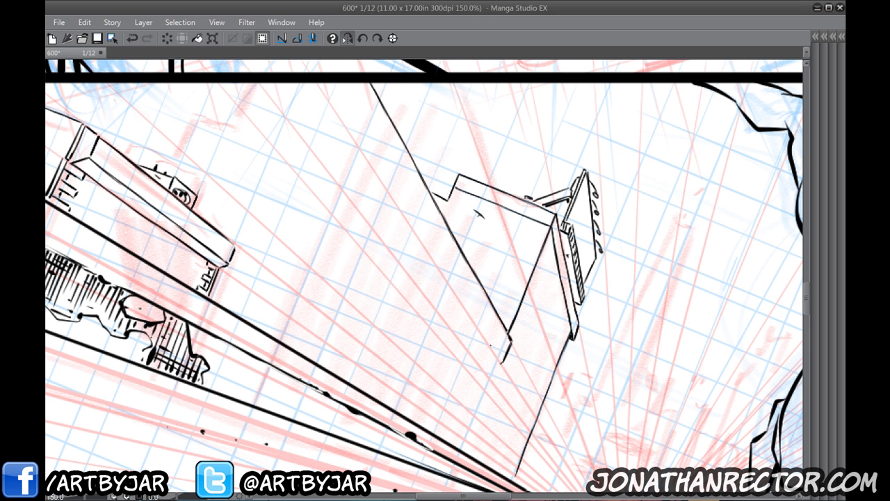
{"action": "left_click_drag", "start_coordinate": [395, 264], "coordinate": [434, 307]}
{"action": "left_click_drag", "start_coordinate": [541, 406], "coordinate": [406, 205]}
{"action": "left_click_drag", "start_coordinate": [431, 241], "coordinate": [373, 156]}
{"action": "left_click_drag", "start_coordinate": [398, 189], "coordinate": [356, 130]}
{"action": "left_click_drag", "start_coordinate": [381, 164], "coordinate": [351, 121]}
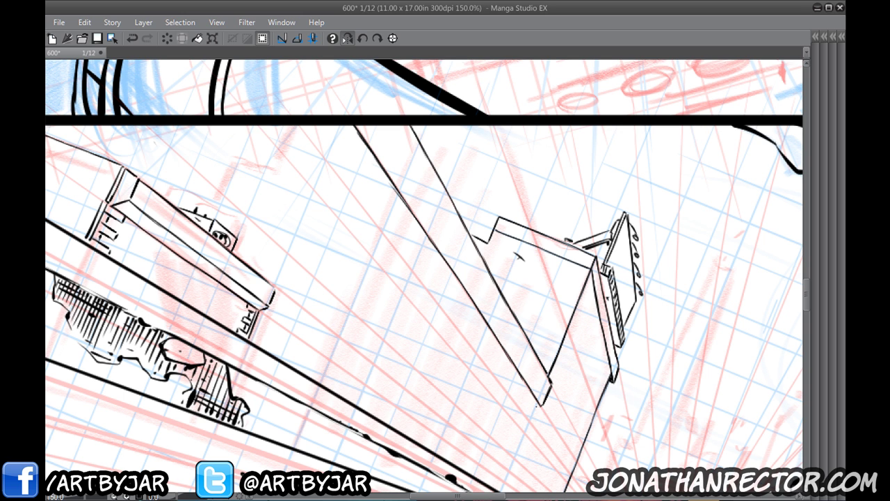
Ink a thin line parallel to the ledge's long edge, from its near corner to the top border.
{"action": "mouse_move", "coordinate": [535, 403]}
{"action": "left_mouse_down"}
{"action": "mouse_move", "coordinate": [482, 364]}
{"action": "mouse_move", "coordinate": [437, 239]}
{"action": "mouse_move", "coordinate": [534, 403]}
{"action": "mouse_move", "coordinate": [431, 245]}
{"action": "mouse_move", "coordinate": [463, 295]}
{"action": "mouse_move", "coordinate": [442, 265]}
{"action": "left_mouse_up"}
{"action": "left_click_drag", "start_coordinate": [463, 295], "coordinate": [353, 143]}
{"action": "left_click_drag", "start_coordinate": [365, 160], "coordinate": [341, 125]}
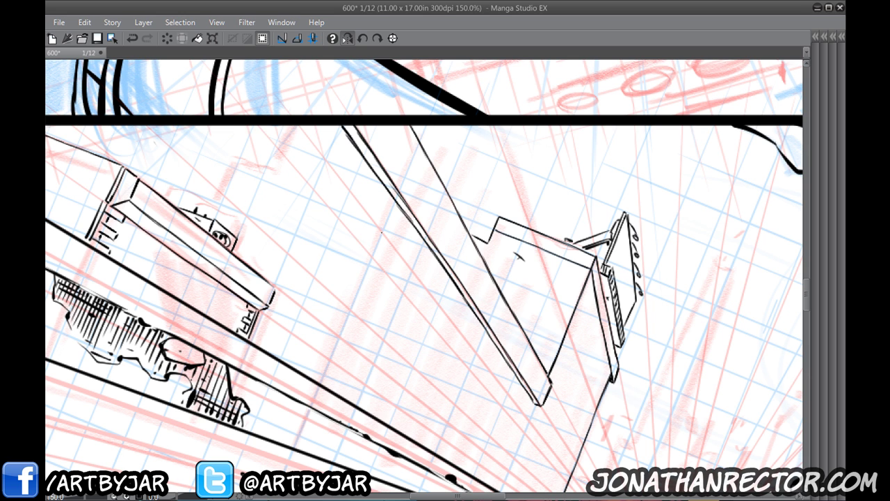
Ink a short edge from the panel's top border down to the other building's ledge, marking the area beside it with an X.
{"action": "left_click_drag", "start_coordinate": [422, 400], "coordinate": [539, 396]}
{"action": "left_click_drag", "start_coordinate": [370, 347], "coordinate": [410, 337]}
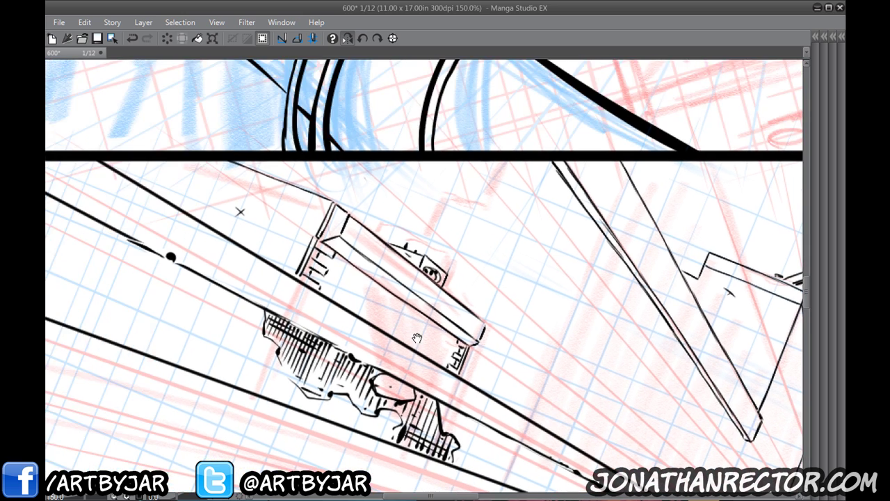
{"action": "left_click_drag", "start_coordinate": [388, 162], "coordinate": [363, 223]}
Mirror the view back and examine the inks across the whole panel.
{"action": "scroll", "coordinate": [270, 235], "scroll_direction": "down", "scroll_amount": 1}
{"action": "scroll", "coordinate": [270, 235], "scroll_direction": "down", "scroll_amount": 1}
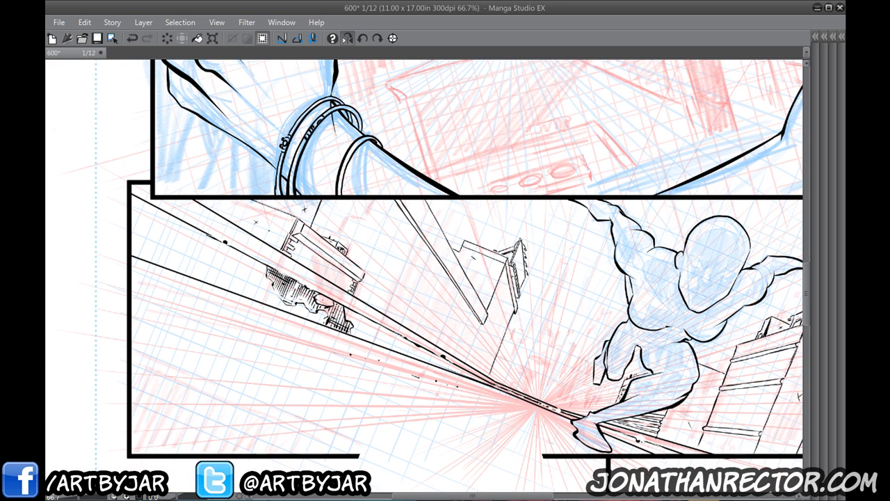
{"action": "left_click_drag", "start_coordinate": [312, 369], "coordinate": [233, 373]}
{"action": "left_click", "coordinate": [344, 40]}
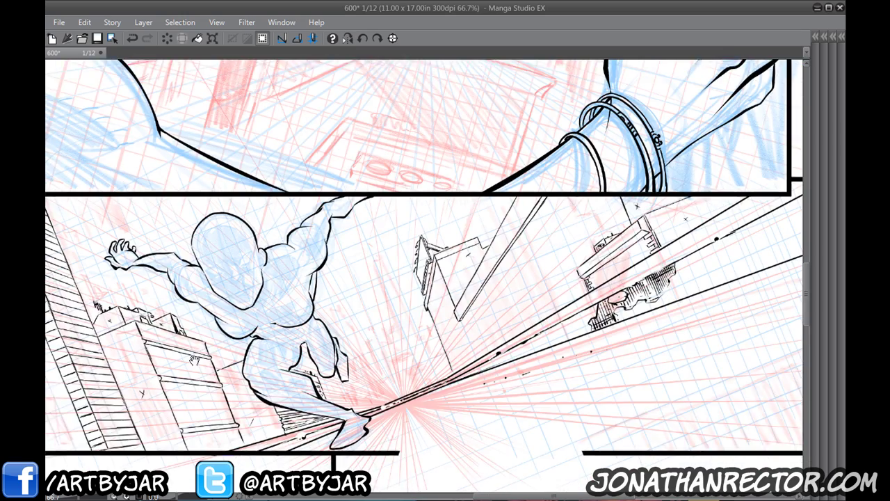
{"action": "left_click_drag", "start_coordinate": [173, 299], "coordinate": [195, 274]}
{"action": "scroll", "coordinate": [194, 274], "scroll_direction": "down", "scroll_amount": 1}
{"action": "mouse_move", "coordinate": [126, 374]}
{"action": "left_mouse_down"}
{"action": "mouse_move", "coordinate": [186, 387]}
{"action": "mouse_move", "coordinate": [156, 373]}
{"action": "mouse_move", "coordinate": [209, 356]}
{"action": "left_mouse_up"}
{"action": "left_click_drag", "start_coordinate": [199, 388], "coordinate": [230, 387]}
{"action": "left_click_drag", "start_coordinate": [395, 382], "coordinate": [235, 388]}
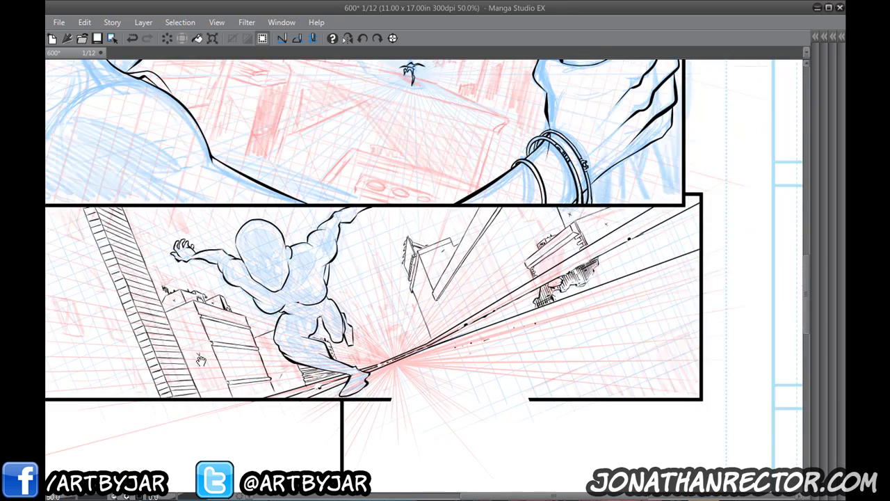
Ink small ovals and specks scattered between the figure's legs and the vanishing point.
{"action": "scroll", "coordinate": [197, 348], "scroll_direction": "up", "scroll_amount": 2}
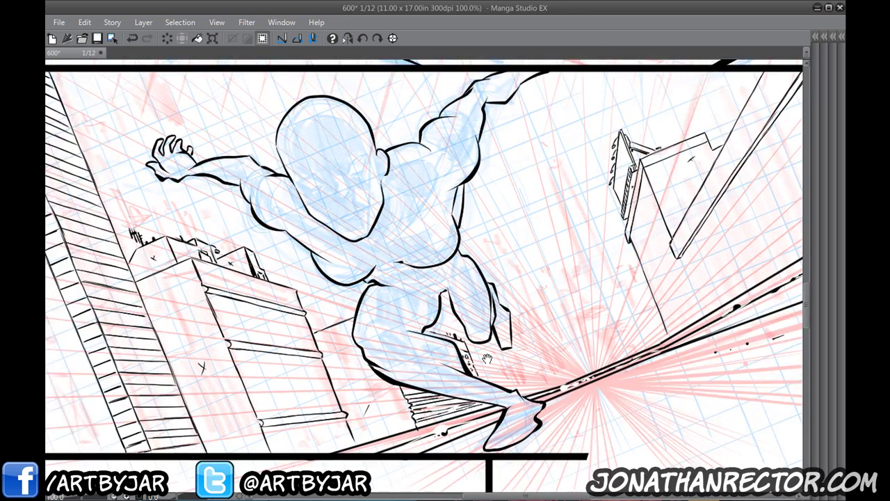
{"action": "left_click_drag", "start_coordinate": [488, 358], "coordinate": [420, 317]}
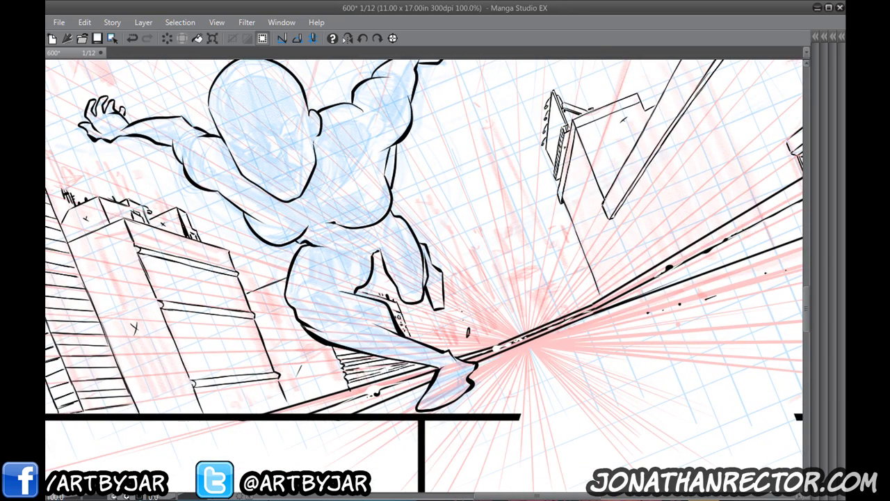
{"action": "left_click_drag", "start_coordinate": [452, 254], "coordinate": [450, 264]}
{"action": "left_click_drag", "start_coordinate": [331, 338], "coordinate": [240, 378]}
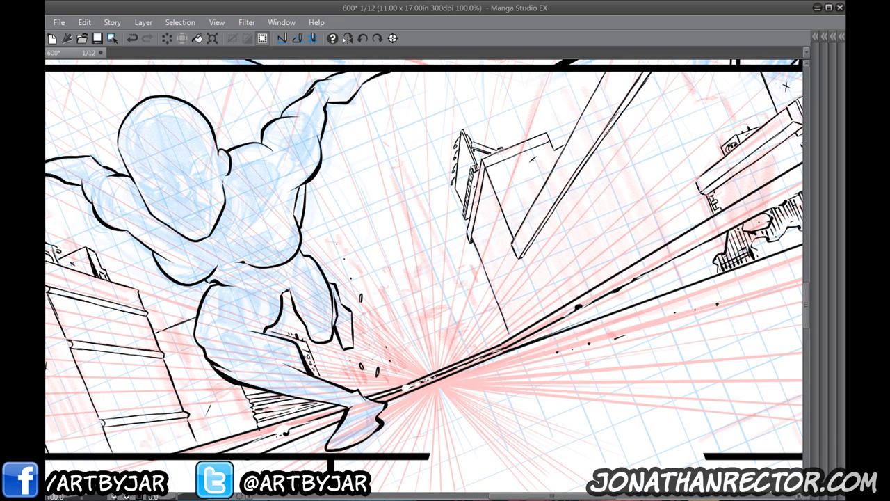
Ink two nested box-shaped buildings above the converging lines near the vanishing point, marking their faces with small X's.
{"action": "scroll", "coordinate": [254, 465], "scroll_direction": "up", "scroll_amount": 1}
{"action": "left_click_drag", "start_coordinate": [474, 265], "coordinate": [358, 325]}
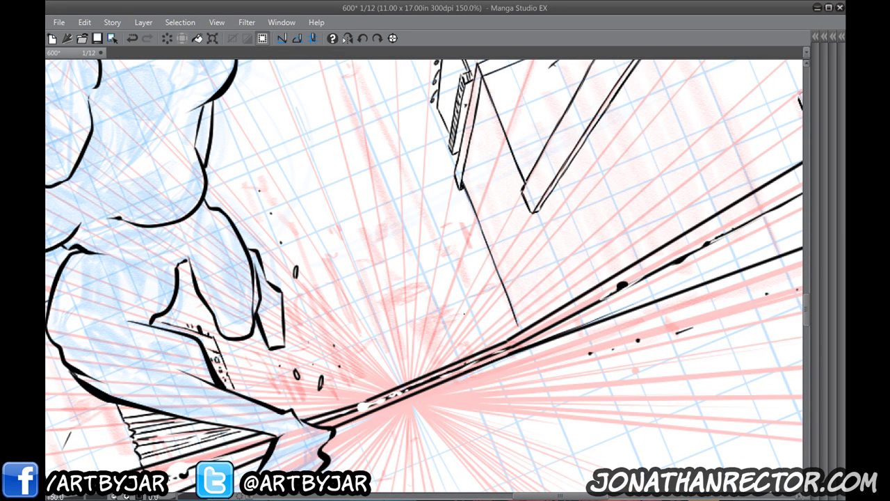
{"action": "mouse_move", "coordinate": [470, 309]}
{"action": "left_mouse_down"}
{"action": "mouse_move", "coordinate": [427, 325]}
{"action": "mouse_move", "coordinate": [439, 363]}
{"action": "left_mouse_up"}
{"action": "left_click_drag", "start_coordinate": [470, 308], "coordinate": [486, 345]}
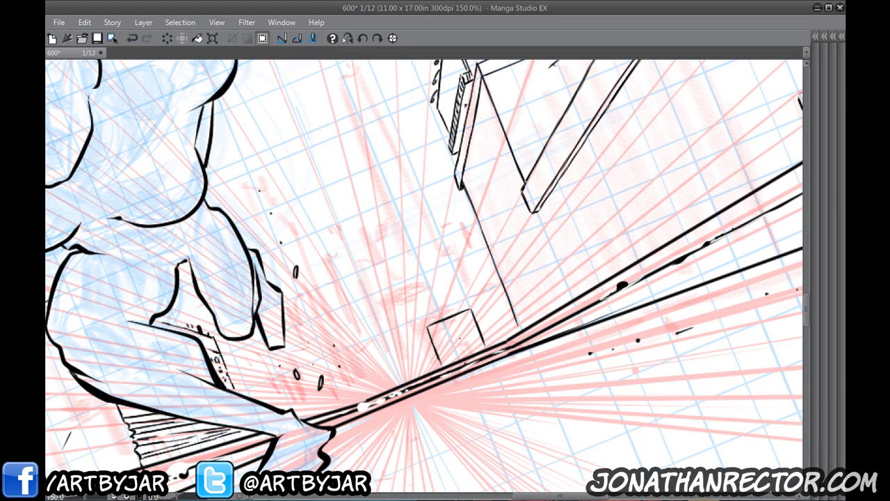
{"action": "mouse_move", "coordinate": [428, 327]}
{"action": "left_mouse_down"}
{"action": "mouse_move", "coordinate": [425, 371]}
{"action": "mouse_move", "coordinate": [411, 364]}
{"action": "mouse_move", "coordinate": [383, 287]}
{"action": "mouse_move", "coordinate": [468, 254]}
{"action": "mouse_move", "coordinate": [381, 290]}
{"action": "left_mouse_up"}
{"action": "key", "text": "ctrl+z"}
{"action": "mouse_move", "coordinate": [462, 255]}
{"action": "left_mouse_down"}
{"action": "mouse_move", "coordinate": [480, 291]}
{"action": "mouse_move", "coordinate": [499, 283]}
{"action": "left_mouse_up"}
{"action": "left_click_drag", "start_coordinate": [430, 295], "coordinate": [441, 303]}
{"action": "mouse_move", "coordinate": [441, 294]}
{"action": "left_mouse_down"}
{"action": "mouse_move", "coordinate": [388, 316]}
{"action": "mouse_move", "coordinate": [412, 382]}
{"action": "mouse_move", "coordinate": [396, 373]}
{"action": "left_mouse_up"}
Ink a cluster of distant buildings beside the boxes with short vertical strokes and solid black blobs.
{"action": "mouse_move", "coordinate": [402, 368]}
{"action": "left_mouse_down"}
{"action": "mouse_move", "coordinate": [398, 382]}
{"action": "mouse_move", "coordinate": [387, 376]}
{"action": "left_mouse_up"}
{"action": "left_click_drag", "start_coordinate": [390, 368], "coordinate": [380, 386]}
{"action": "left_click_drag", "start_coordinate": [389, 347], "coordinate": [394, 372]}
{"action": "left_click_drag", "start_coordinate": [388, 331], "coordinate": [393, 360]}
{"action": "mouse_move", "coordinate": [376, 333]}
{"action": "left_mouse_down"}
{"action": "mouse_move", "coordinate": [379, 362]}
{"action": "mouse_move", "coordinate": [379, 339]}
{"action": "left_mouse_up"}
{"action": "left_click_drag", "start_coordinate": [375, 330], "coordinate": [375, 391]}
{"action": "left_click_drag", "start_coordinate": [369, 372], "coordinate": [363, 390]}
{"action": "mouse_move", "coordinate": [363, 370]}
{"action": "left_mouse_down"}
{"action": "mouse_move", "coordinate": [358, 376]}
{"action": "mouse_move", "coordinate": [374, 376]}
{"action": "left_mouse_up"}
{"action": "mouse_move", "coordinate": [360, 367]}
{"action": "left_mouse_down"}
{"action": "mouse_move", "coordinate": [373, 365]}
{"action": "mouse_move", "coordinate": [353, 391]}
{"action": "mouse_move", "coordinate": [369, 377]}
{"action": "left_mouse_up"}
{"action": "left_click_drag", "start_coordinate": [354, 333], "coordinate": [370, 364]}
{"action": "left_click_drag", "start_coordinate": [362, 324], "coordinate": [373, 342]}
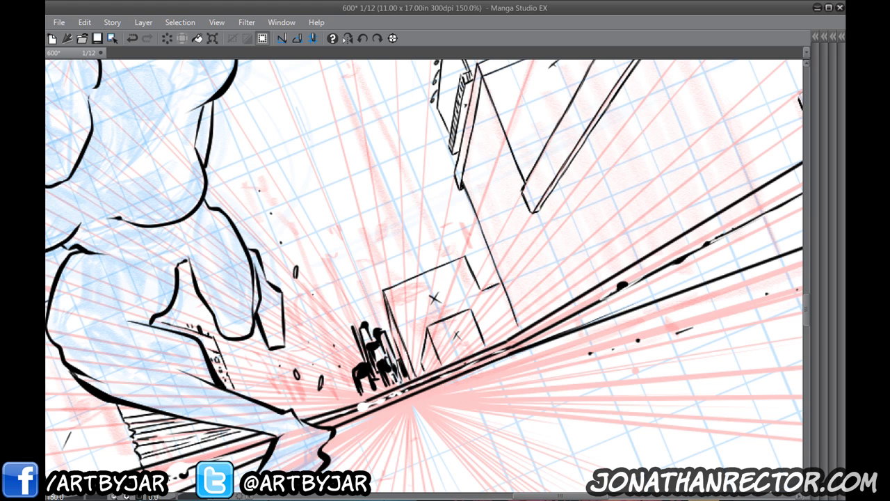
Ink a tall narrow tower rising behind the box-shaped buildings, with two long sides and a flat top.
{"action": "left_click_drag", "start_coordinate": [310, 299], "coordinate": [302, 328]}
{"action": "left_click_drag", "start_coordinate": [327, 169], "coordinate": [358, 207]}
{"action": "left_click_drag", "start_coordinate": [378, 338], "coordinate": [389, 355]}
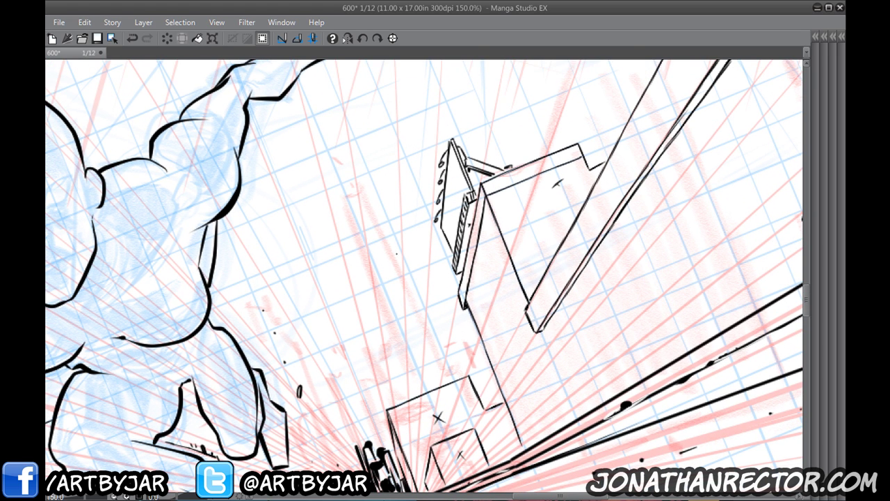
{"action": "left_click_drag", "start_coordinate": [387, 214], "coordinate": [453, 377]}
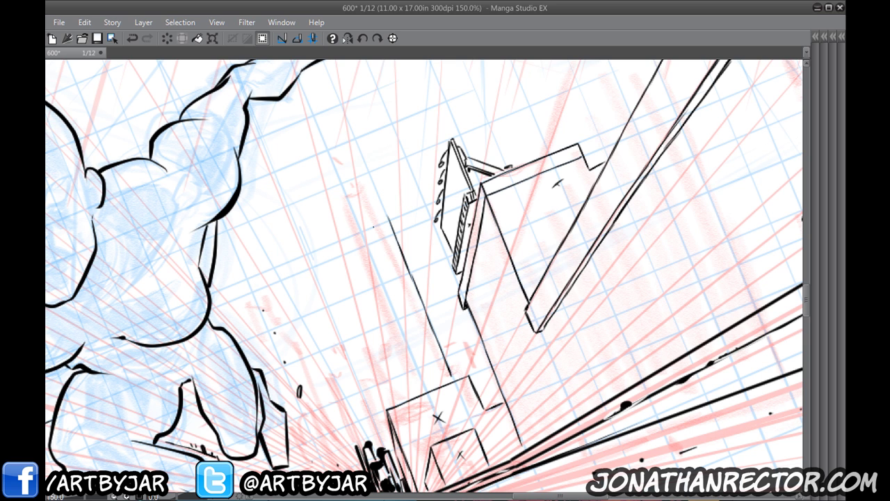
{"action": "mouse_move", "coordinate": [386, 217]}
{"action": "left_mouse_down"}
{"action": "mouse_move", "coordinate": [365, 227]}
{"action": "mouse_move", "coordinate": [437, 384]}
{"action": "left_mouse_up"}
{"action": "left_click_drag", "start_coordinate": [377, 245], "coordinate": [396, 284]}
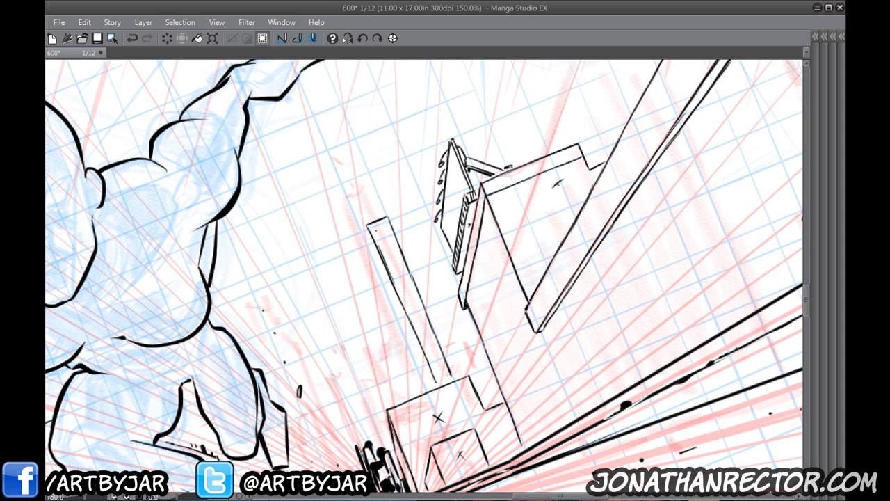
Ink the tower's hatched cap and pointed spire, and add a second line along its outer side.
{"action": "left_click_drag", "start_coordinate": [346, 294], "coordinate": [365, 362]}
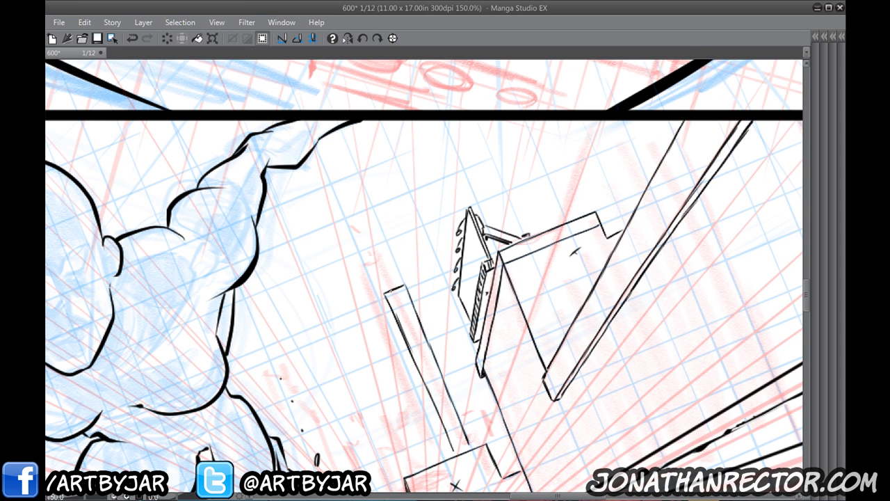
{"action": "mouse_move", "coordinate": [383, 290]}
{"action": "left_mouse_down"}
{"action": "mouse_move", "coordinate": [402, 282]}
{"action": "mouse_move", "coordinate": [394, 281]}
{"action": "mouse_move", "coordinate": [400, 272]}
{"action": "left_mouse_up"}
{"action": "left_click_drag", "start_coordinate": [381, 281], "coordinate": [381, 293]}
{"action": "left_click_drag", "start_coordinate": [380, 284], "coordinate": [386, 308]}
{"action": "mouse_move", "coordinate": [375, 338]}
{"action": "left_mouse_down"}
{"action": "mouse_move", "coordinate": [352, 246]}
{"action": "mouse_move", "coordinate": [369, 238]}
{"action": "mouse_move", "coordinate": [423, 363]}
{"action": "mouse_move", "coordinate": [383, 375]}
{"action": "mouse_move", "coordinate": [403, 416]}
{"action": "left_mouse_up"}
{"action": "left_click_drag", "start_coordinate": [387, 224], "coordinate": [392, 248]}
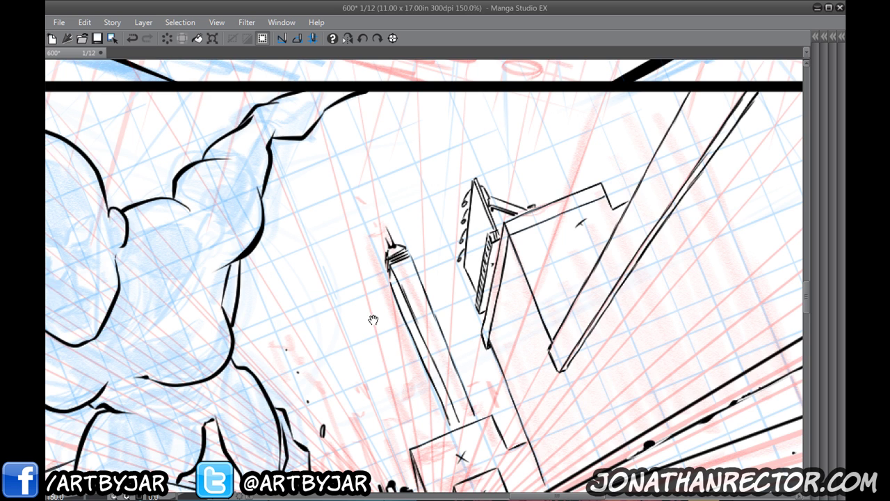
Ink a thick black shadow along the tower's lower side and a small mark on its face.
{"action": "left_click_drag", "start_coordinate": [374, 320], "coordinate": [333, 216]}
{"action": "left_click_drag", "start_coordinate": [416, 260], "coordinate": [438, 310]}
{"action": "left_click_drag", "start_coordinate": [417, 261], "coordinate": [436, 310]}
{"action": "left_click_drag", "start_coordinate": [408, 276], "coordinate": [414, 284]}
{"action": "left_click_drag", "start_coordinate": [415, 281], "coordinate": [413, 283]}
Ink a small narrow building and a dark-sided pointed tower beside the base of the tall tower.
{"action": "left_click_drag", "start_coordinate": [326, 290], "coordinate": [389, 247]}
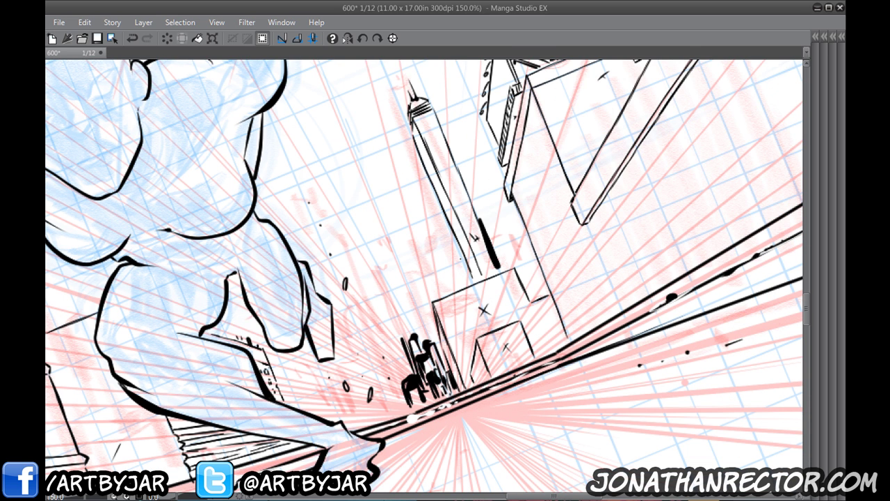
{"action": "mouse_move", "coordinate": [448, 265]}
{"action": "left_mouse_down"}
{"action": "mouse_move", "coordinate": [464, 260]}
{"action": "mouse_move", "coordinate": [436, 269]}
{"action": "left_mouse_up"}
{"action": "left_click_drag", "start_coordinate": [437, 270], "coordinate": [445, 268]}
{"action": "mouse_move", "coordinate": [418, 230]}
{"action": "left_mouse_down"}
{"action": "mouse_move", "coordinate": [438, 270]}
{"action": "mouse_move", "coordinate": [416, 230]}
{"action": "left_mouse_up"}
{"action": "mouse_move", "coordinate": [412, 233]}
{"action": "left_mouse_down"}
{"action": "mouse_move", "coordinate": [433, 279]}
{"action": "mouse_move", "coordinate": [428, 298]}
{"action": "mouse_move", "coordinate": [416, 293]}
{"action": "mouse_move", "coordinate": [421, 324]}
{"action": "left_mouse_up"}
Ink the blocky buildings between the pointed tower and the figure's leg, with solid black shadow shapes.
{"action": "mouse_move", "coordinate": [426, 283]}
{"action": "left_mouse_down"}
{"action": "mouse_move", "coordinate": [408, 291]}
{"action": "mouse_move", "coordinate": [420, 330]}
{"action": "mouse_move", "coordinate": [390, 323]}
{"action": "left_mouse_up"}
{"action": "left_click_drag", "start_coordinate": [395, 327], "coordinate": [400, 359]}
{"action": "mouse_move", "coordinate": [391, 320]}
{"action": "left_mouse_down"}
{"action": "mouse_move", "coordinate": [416, 307]}
{"action": "mouse_move", "coordinate": [401, 366]}
{"action": "left_mouse_up"}
{"action": "left_click_drag", "start_coordinate": [399, 295], "coordinate": [388, 312]}
{"action": "mouse_move", "coordinate": [388, 299]}
{"action": "left_mouse_down"}
{"action": "mouse_move", "coordinate": [365, 309]}
{"action": "mouse_move", "coordinate": [384, 356]}
{"action": "mouse_move", "coordinate": [363, 306]}
{"action": "left_mouse_up"}
{"action": "mouse_move", "coordinate": [400, 282]}
{"action": "left_mouse_down"}
{"action": "mouse_move", "coordinate": [374, 302]}
{"action": "mouse_move", "coordinate": [399, 307]}
{"action": "mouse_move", "coordinate": [385, 299]}
{"action": "left_mouse_up"}
{"action": "mouse_move", "coordinate": [398, 256]}
{"action": "left_mouse_down"}
{"action": "mouse_move", "coordinate": [410, 285]}
{"action": "mouse_move", "coordinate": [362, 274]}
{"action": "mouse_move", "coordinate": [352, 341]}
{"action": "left_mouse_up"}
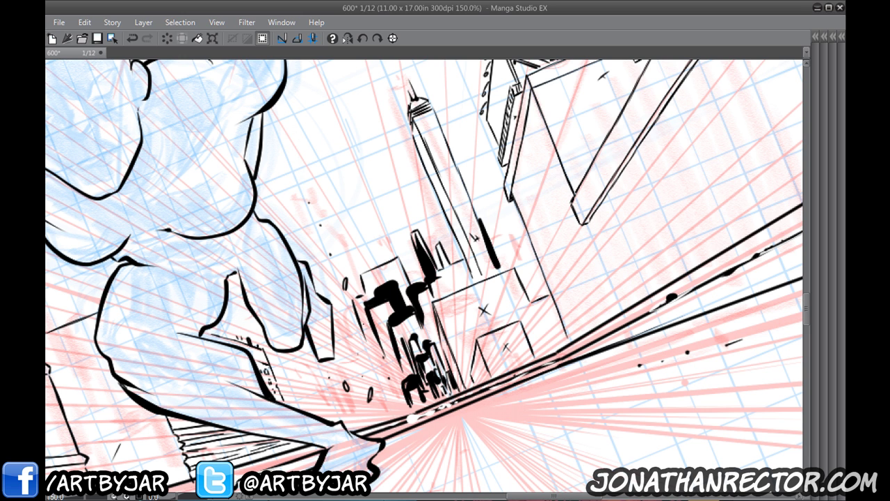
{"action": "mouse_move", "coordinate": [374, 306]}
{"action": "left_mouse_down"}
{"action": "mouse_move", "coordinate": [356, 360]}
{"action": "mouse_move", "coordinate": [366, 373]}
{"action": "left_mouse_up"}
Switch to the Perspective ruler tool for panel 4.
{"action": "left_click_drag", "start_coordinate": [212, 378], "coordinate": [210, 366]}
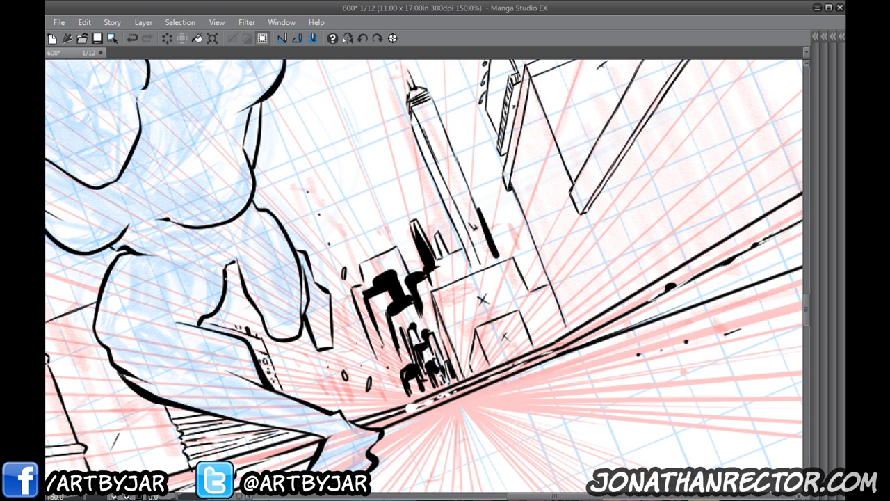
{"action": "scroll", "coordinate": [226, 279], "scroll_direction": "down", "scroll_amount": 2}
{"action": "left_click_drag", "start_coordinate": [214, 378], "coordinate": [203, 401]}
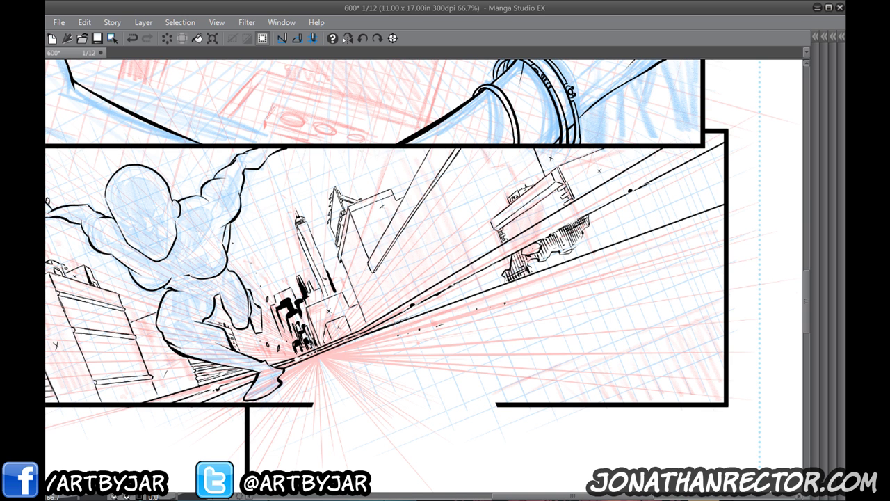
{"action": "key", "text": "Tab"}
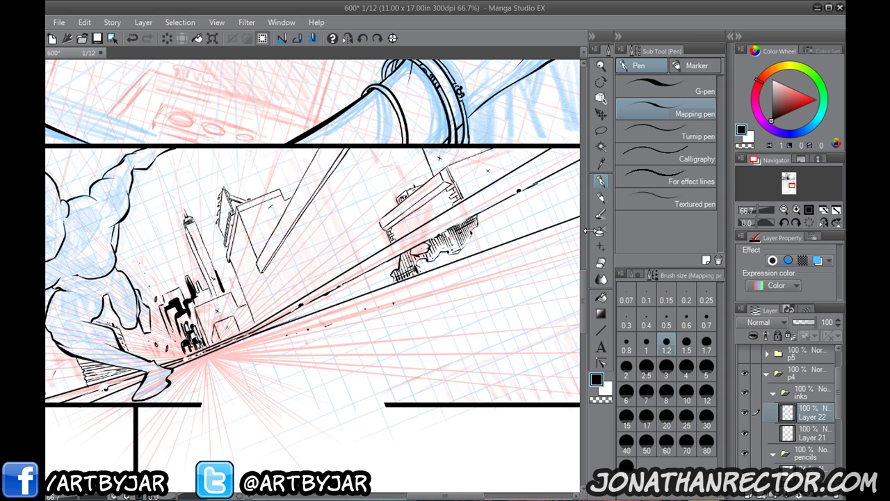
{"action": "left_click", "coordinate": [601, 164]}
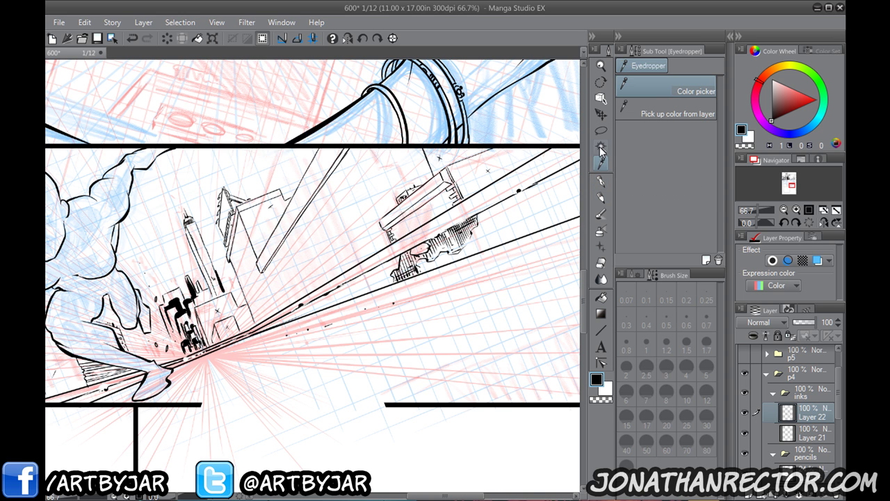
{"action": "left_click", "coordinate": [601, 132]}
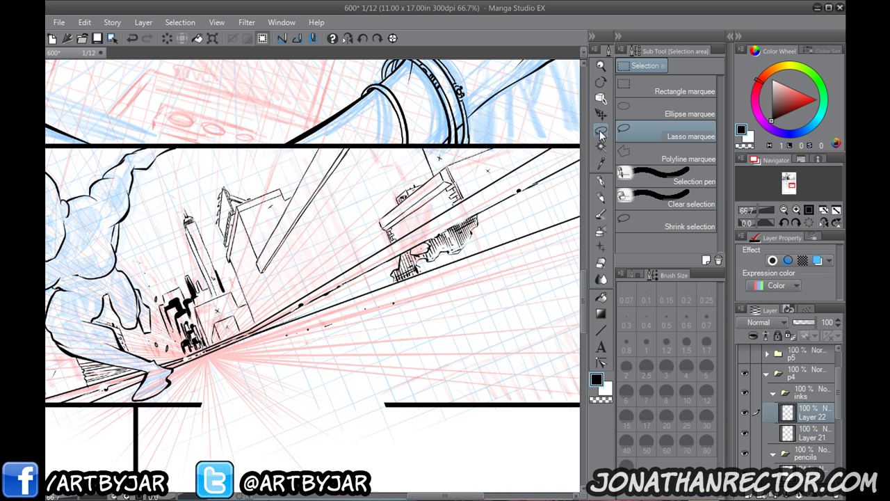
{"action": "left_click", "coordinate": [601, 313]}
{"action": "left_click", "coordinate": [602, 329]}
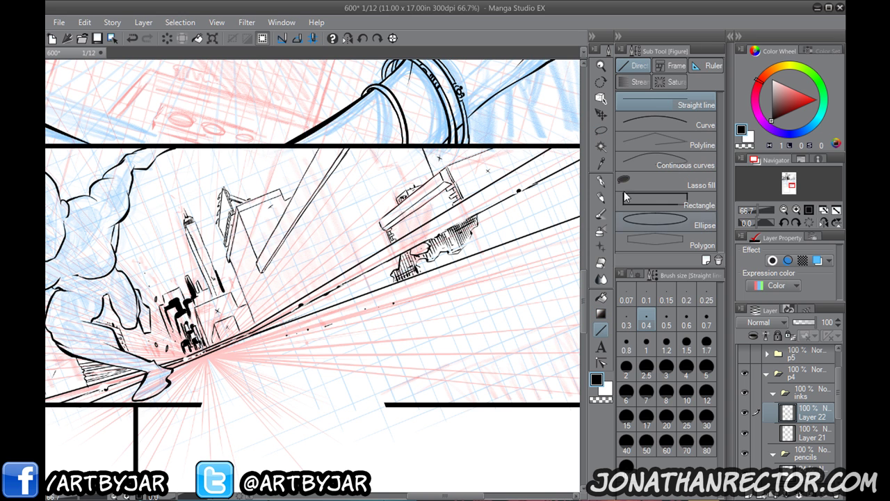
{"action": "left_click", "coordinate": [703, 65]}
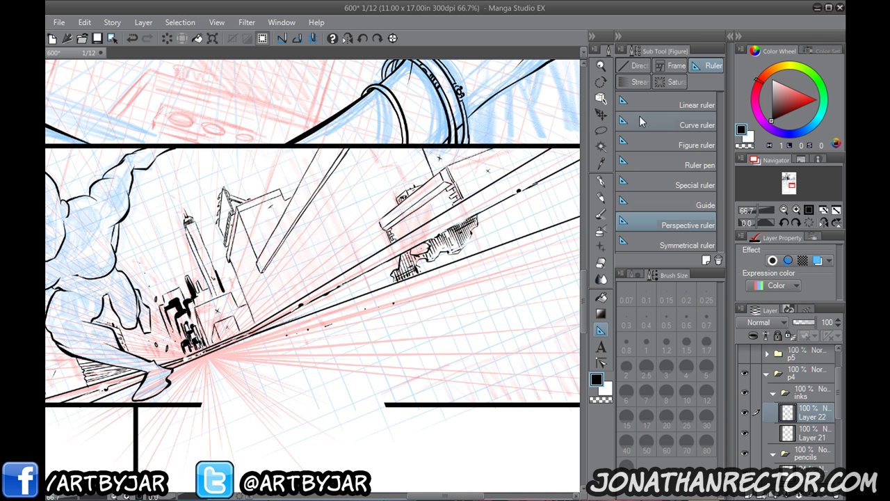
Lay down a perspective ruler with its vanishing point at the centre of the radiating pencil lines, redoing the misplaced guide.
{"action": "left_click_drag", "start_coordinate": [211, 361], "coordinate": [498, 354]}
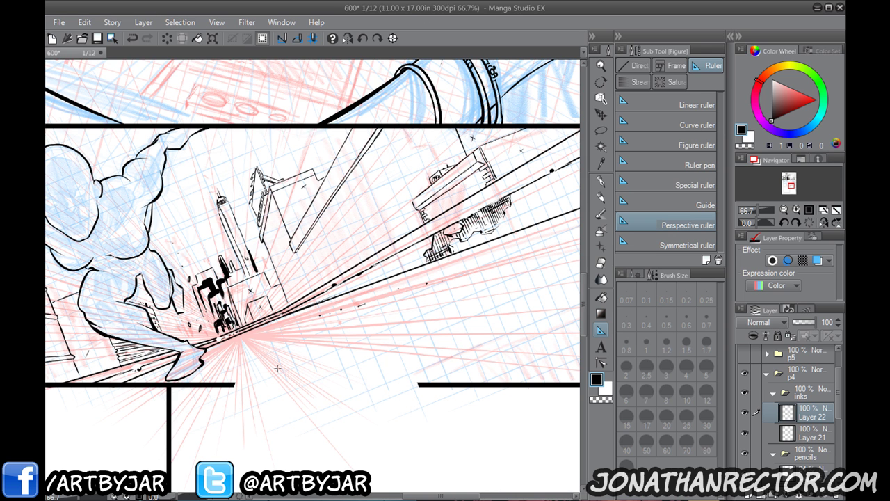
{"action": "left_click_drag", "start_coordinate": [273, 356], "coordinate": [430, 335]}
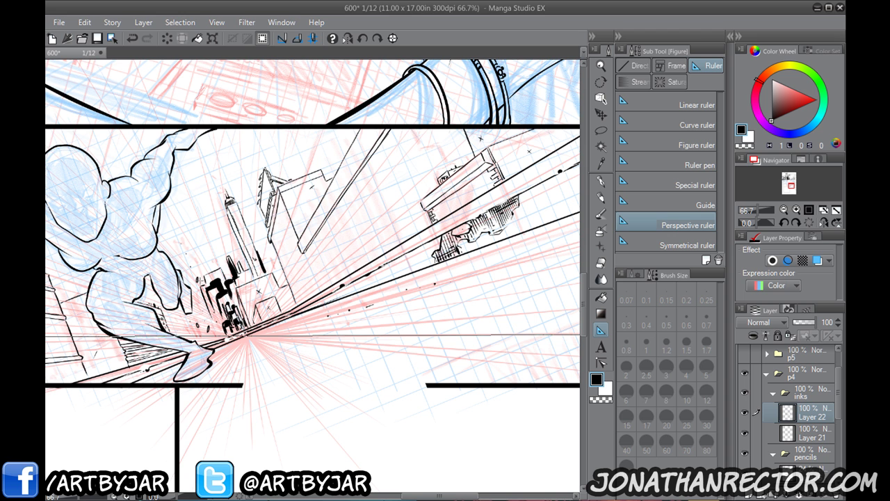
{"action": "left_click_drag", "start_coordinate": [261, 325], "coordinate": [230, 350]}
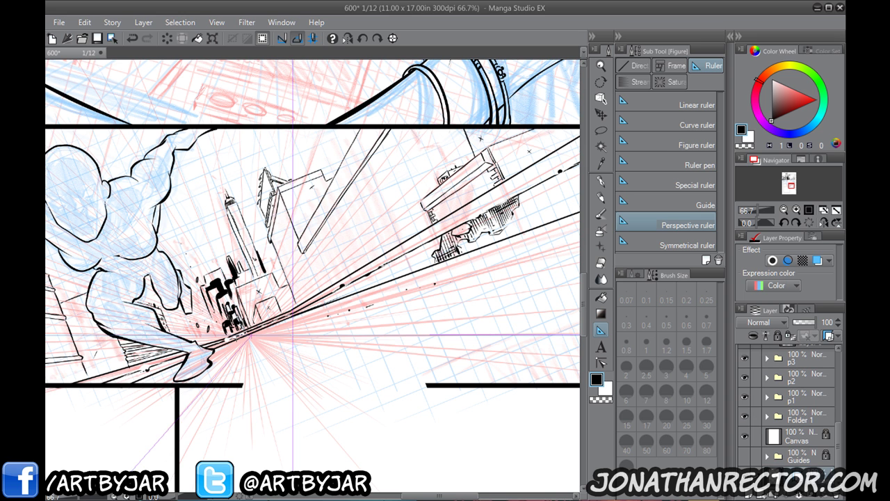
{"action": "key", "text": "ctrl+z"}
{"action": "mouse_move", "coordinate": [259, 324]}
{"action": "left_mouse_down"}
{"action": "mouse_move", "coordinate": [240, 343]}
{"action": "mouse_move", "coordinate": [257, 338]}
{"action": "left_mouse_up"}
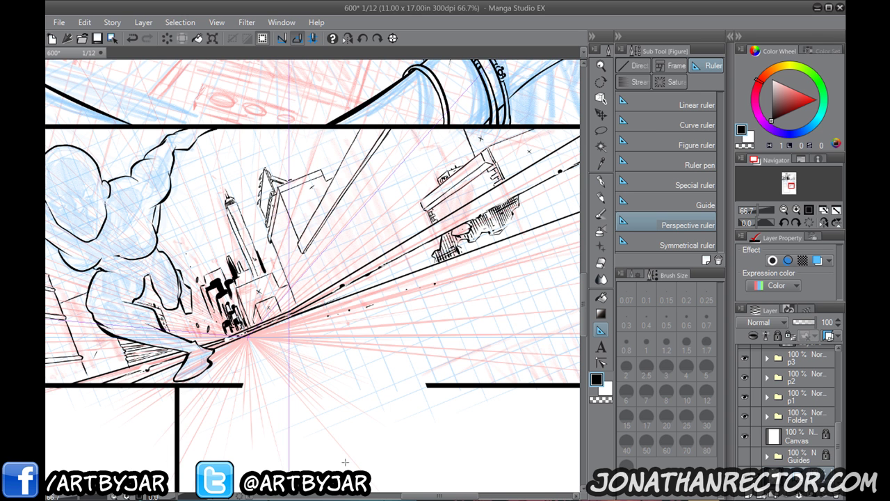
{"action": "left_click_drag", "start_coordinate": [461, 378], "coordinate": [333, 379]}
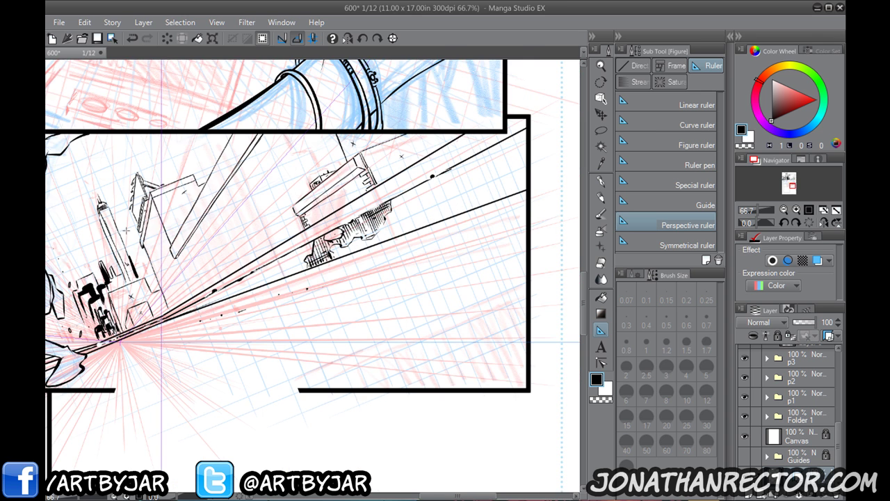
Make Layer 21 in panel 4's inks folder active and return to the Mapping pen.
{"action": "scroll", "coordinate": [750, 403], "scroll_direction": "up", "scroll_amount": 5}
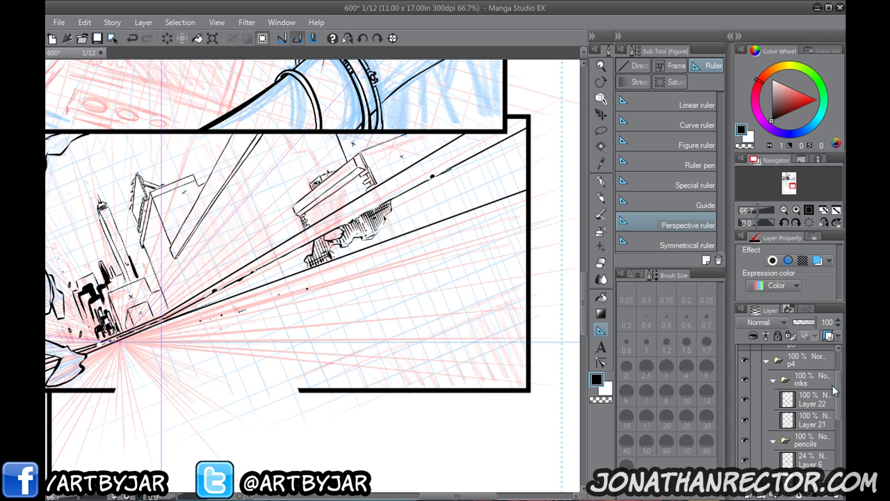
{"action": "left_click", "coordinate": [744, 401]}
{"action": "left_click", "coordinate": [745, 401]}
{"action": "left_click", "coordinate": [808, 424]}
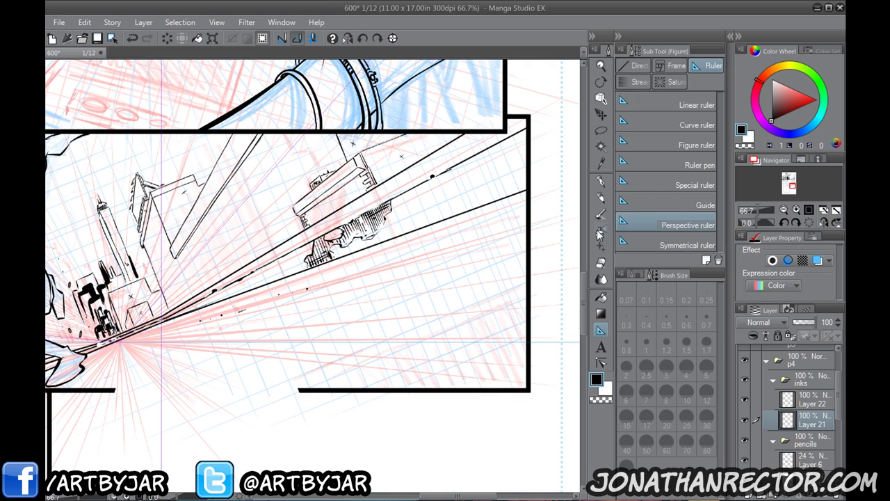
{"action": "left_click", "coordinate": [601, 182]}
{"action": "key", "text": "Tab"}
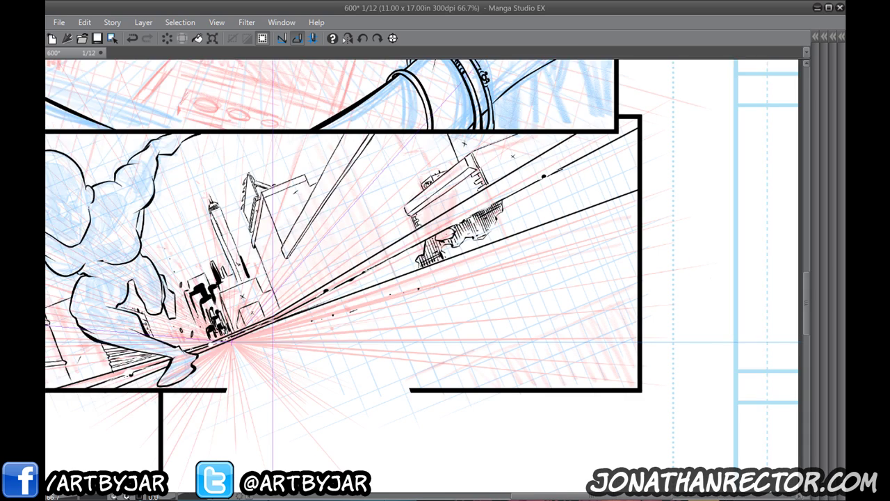
Ink tapered speed lines radiating from the vanishing point below the ledge, in two clusters running past the panel's right border.
{"action": "mouse_move", "coordinate": [276, 320]}
{"action": "left_mouse_down"}
{"action": "mouse_move", "coordinate": [271, 260]}
{"action": "mouse_move", "coordinate": [309, 174]}
{"action": "left_mouse_up"}
{"action": "mouse_move", "coordinate": [381, 309]}
{"action": "left_mouse_down"}
{"action": "mouse_move", "coordinate": [353, 278]}
{"action": "mouse_move", "coordinate": [566, 430]}
{"action": "mouse_move", "coordinate": [572, 424]}
{"action": "left_mouse_up"}
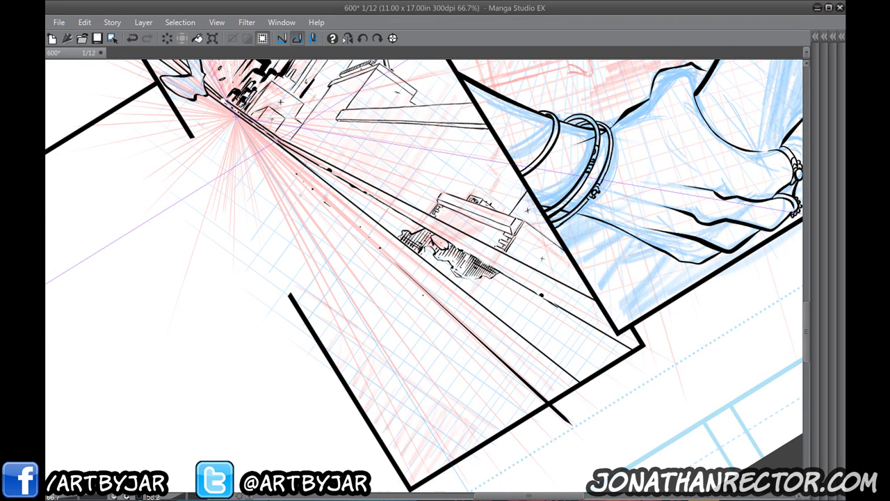
{"action": "left_click_drag", "start_coordinate": [409, 273], "coordinate": [574, 415]}
{"action": "left_click_drag", "start_coordinate": [381, 241], "coordinate": [582, 415]}
{"action": "mouse_move", "coordinate": [364, 225]}
{"action": "left_mouse_down"}
{"action": "mouse_move", "coordinate": [457, 303]}
{"action": "mouse_move", "coordinate": [455, 294]}
{"action": "left_mouse_up"}
{"action": "left_click_drag", "start_coordinate": [350, 209], "coordinate": [517, 342]}
{"action": "left_click_drag", "start_coordinate": [370, 226], "coordinate": [534, 363]}
{"action": "mouse_move", "coordinate": [355, 284]}
{"action": "left_mouse_down"}
{"action": "mouse_move", "coordinate": [369, 226]}
{"action": "mouse_move", "coordinate": [526, 362]}
{"action": "left_mouse_up"}
{"action": "left_click_drag", "start_coordinate": [394, 219], "coordinate": [521, 359]}
{"action": "left_click_drag", "start_coordinate": [405, 236], "coordinate": [530, 381]}
{"action": "left_click_drag", "start_coordinate": [389, 215], "coordinate": [526, 367]}
{"action": "mouse_move", "coordinate": [405, 242]}
{"action": "left_mouse_down"}
{"action": "mouse_move", "coordinate": [541, 396]}
{"action": "mouse_move", "coordinate": [548, 409]}
{"action": "mouse_move", "coordinate": [525, 441]}
{"action": "left_mouse_up"}
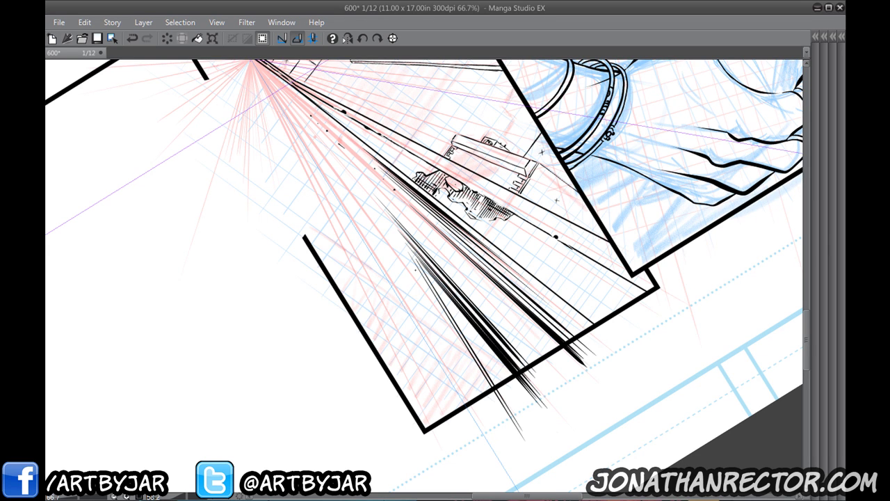
Undo the last four speed lines and ink a fresh one in the second cluster.
{"action": "key", "text": "ctrl+z"}
{"action": "key", "text": "ctrl+z"}
{"action": "key", "text": "ctrl+z"}
{"action": "key", "text": "ctrl+z"}
{"action": "mouse_move", "coordinate": [419, 252]}
{"action": "left_mouse_down"}
{"action": "mouse_move", "coordinate": [555, 406]}
{"action": "mouse_move", "coordinate": [546, 403]}
{"action": "mouse_move", "coordinate": [549, 412]}
{"action": "left_mouse_up"}
{"action": "left_click_drag", "start_coordinate": [358, 302], "coordinate": [454, 306]}
Ink a third dense cluster of speed lines from the vanishing point toward the lower part of the right border.
{"action": "left_click_drag", "start_coordinate": [439, 206], "coordinate": [527, 349]}
{"action": "left_click_drag", "start_coordinate": [453, 227], "coordinate": [567, 404]}
{"action": "left_click_drag", "start_coordinate": [442, 203], "coordinate": [591, 441]}
{"action": "left_click_drag", "start_coordinate": [469, 239], "coordinate": [591, 436]}
{"action": "mouse_move", "coordinate": [484, 258]}
{"action": "left_mouse_down"}
{"action": "mouse_move", "coordinate": [597, 438]}
{"action": "mouse_move", "coordinate": [586, 434]}
{"action": "left_mouse_up"}
{"action": "left_click_drag", "start_coordinate": [454, 237], "coordinate": [549, 390]}
{"action": "mouse_move", "coordinate": [420, 179]}
{"action": "left_mouse_down"}
{"action": "mouse_move", "coordinate": [526, 349]}
{"action": "mouse_move", "coordinate": [512, 345]}
{"action": "left_mouse_up"}
{"action": "left_click_drag", "start_coordinate": [430, 203], "coordinate": [528, 360]}
{"action": "left_click_drag", "start_coordinate": [434, 219], "coordinate": [539, 385]}
{"action": "mouse_move", "coordinate": [462, 262]}
{"action": "left_mouse_down"}
{"action": "mouse_move", "coordinate": [569, 437]}
{"action": "mouse_move", "coordinate": [551, 415]}
{"action": "left_mouse_up"}
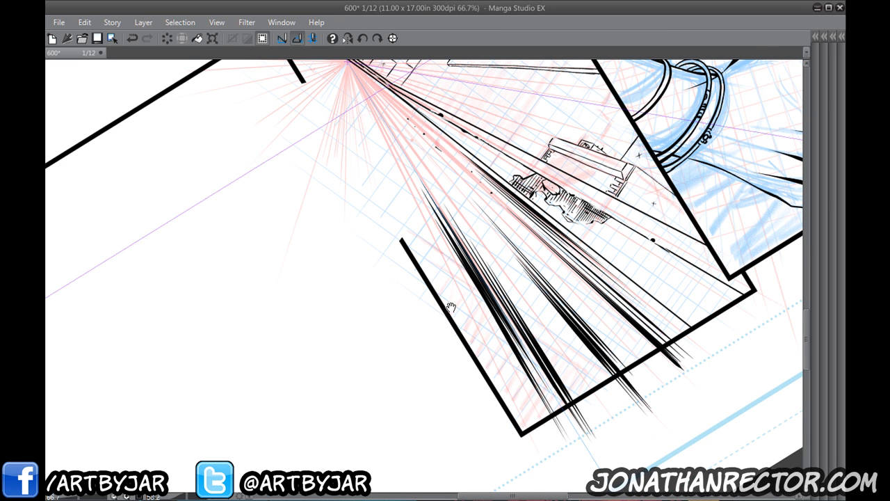
Ink speed lines fanning over the panel's lower right corner and across its bottom border.
{"action": "left_click_drag", "start_coordinate": [451, 308], "coordinate": [526, 284]}
{"action": "left_click_drag", "start_coordinate": [451, 115], "coordinate": [523, 303]}
{"action": "mouse_move", "coordinate": [455, 138]}
{"action": "left_mouse_down"}
{"action": "mouse_move", "coordinate": [535, 371]}
{"action": "mouse_move", "coordinate": [528, 354]}
{"action": "left_mouse_up"}
{"action": "left_click_drag", "start_coordinate": [493, 225], "coordinate": [532, 325]}
{"action": "left_click_drag", "start_coordinate": [466, 164], "coordinate": [565, 440]}
{"action": "left_click_drag", "start_coordinate": [473, 179], "coordinate": [562, 423]}
{"action": "mouse_move", "coordinate": [487, 209]}
{"action": "left_mouse_down"}
{"action": "mouse_move", "coordinate": [566, 405]}
{"action": "mouse_move", "coordinate": [604, 461]}
{"action": "left_mouse_up"}
{"action": "left_click_drag", "start_coordinate": [511, 231], "coordinate": [619, 466]}
{"action": "mouse_move", "coordinate": [529, 270]}
{"action": "left_mouse_down"}
{"action": "mouse_move", "coordinate": [611, 446]}
{"action": "mouse_move", "coordinate": [622, 449]}
{"action": "left_mouse_up"}
{"action": "left_click_drag", "start_coordinate": [548, 296], "coordinate": [624, 455]}
{"action": "left_click_drag", "start_coordinate": [563, 316], "coordinate": [636, 456]}
{"action": "left_click_drag", "start_coordinate": [577, 338], "coordinate": [641, 459]}
{"action": "left_click_drag", "start_coordinate": [578, 342], "coordinate": [629, 438]}
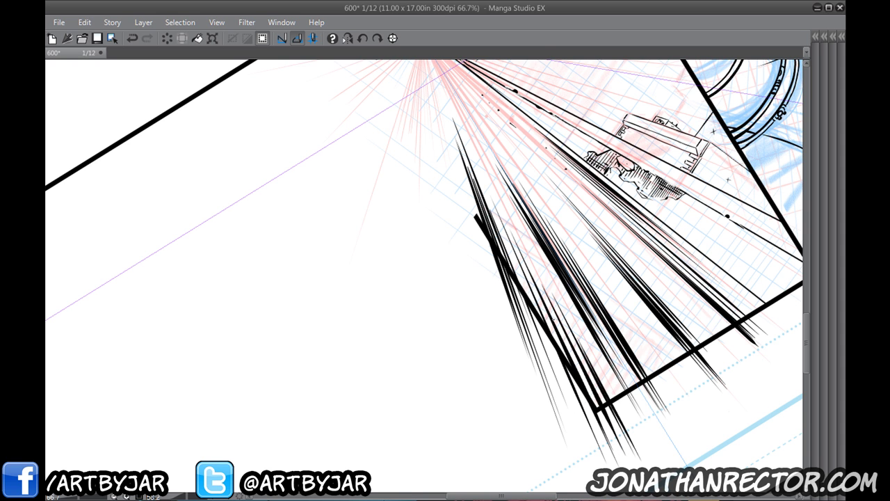
Ink short speed lines just below the vanishing point and a few longer ones toward the corner cluster.
{"action": "left_click_drag", "start_coordinate": [399, 239], "coordinate": [480, 278]}
{"action": "left_click_drag", "start_coordinate": [509, 215], "coordinate": [503, 303]}
{"action": "mouse_move", "coordinate": [508, 201]}
{"action": "left_mouse_down"}
{"action": "mouse_move", "coordinate": [494, 313]}
{"action": "mouse_move", "coordinate": [496, 281]}
{"action": "left_mouse_up"}
{"action": "left_click_drag", "start_coordinate": [503, 213], "coordinate": [487, 313]}
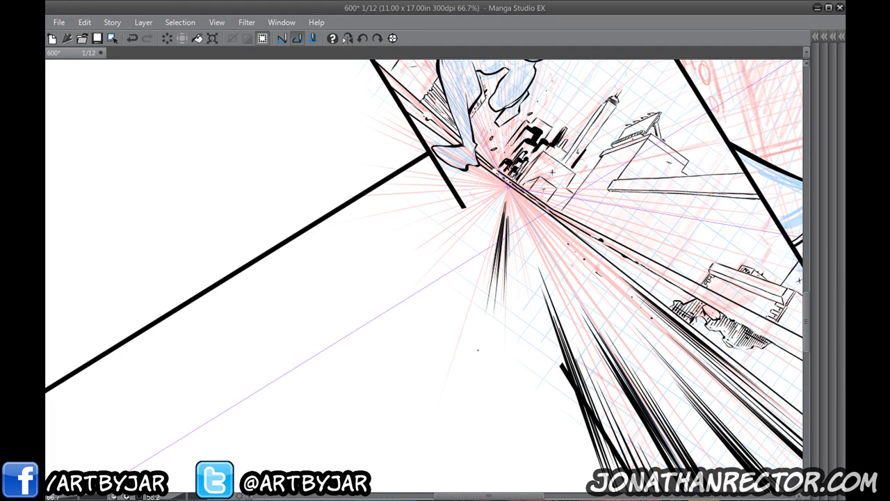
{"action": "left_click_drag", "start_coordinate": [518, 242], "coordinate": [552, 385]}
{"action": "left_click_drag", "start_coordinate": [523, 253], "coordinate": [562, 415]}
{"action": "left_click_drag", "start_coordinate": [537, 297], "coordinate": [569, 410]}
Ink short speed lines close to the vanishing point between the longer clusters, undoing the unwanted strokes.
{"action": "left_click_drag", "start_coordinate": [545, 236], "coordinate": [584, 300]}
{"action": "mouse_move", "coordinate": [535, 222]}
{"action": "left_mouse_down"}
{"action": "mouse_move", "coordinate": [578, 305]}
{"action": "mouse_move", "coordinate": [567, 285]}
{"action": "left_mouse_up"}
{"action": "left_click_drag", "start_coordinate": [544, 251], "coordinate": [581, 314]}
{"action": "left_click_drag", "start_coordinate": [582, 258], "coordinate": [624, 328]}
{"action": "key", "text": "ctrl+z"}
{"action": "key", "text": "ctrl+z"}
{"action": "mouse_move", "coordinate": [579, 265]}
{"action": "left_mouse_down"}
{"action": "mouse_move", "coordinate": [623, 316]}
{"action": "mouse_move", "coordinate": [567, 234]}
{"action": "left_mouse_up"}
{"action": "key", "text": "ctrl+z"}
{"action": "left_click_drag", "start_coordinate": [613, 309], "coordinate": [538, 223]}
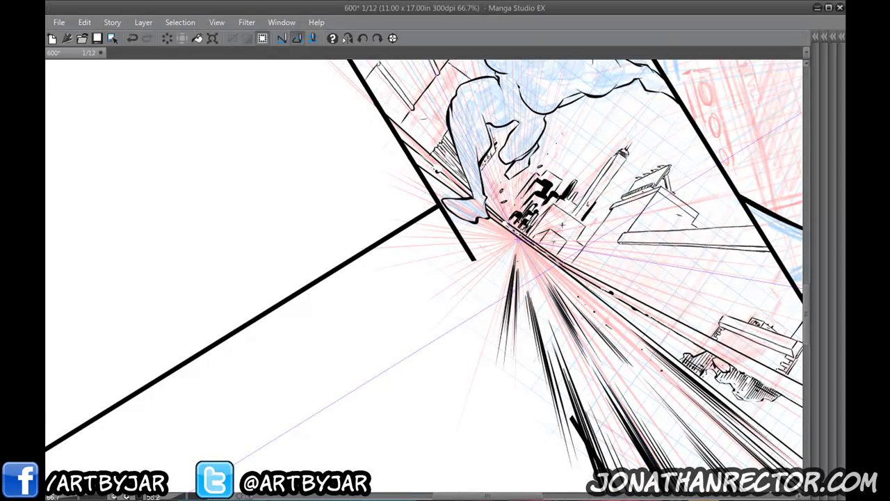
Ink short speed lines between the vanishing point and the bottom border beside the figure's foot.
{"action": "left_click_drag", "start_coordinate": [511, 248], "coordinate": [476, 279]}
{"action": "left_click_drag", "start_coordinate": [383, 363], "coordinate": [404, 419]}
{"action": "left_click_drag", "start_coordinate": [261, 297], "coordinate": [395, 209]}
{"action": "mouse_move", "coordinate": [430, 341]}
{"action": "left_mouse_down"}
{"action": "mouse_move", "coordinate": [434, 282]}
{"action": "mouse_move", "coordinate": [442, 300]}
{"action": "left_mouse_up"}
{"action": "mouse_move", "coordinate": [434, 271]}
{"action": "left_mouse_down"}
{"action": "mouse_move", "coordinate": [441, 313]}
{"action": "mouse_move", "coordinate": [429, 299]}
{"action": "mouse_move", "coordinate": [429, 313]}
{"action": "left_mouse_up"}
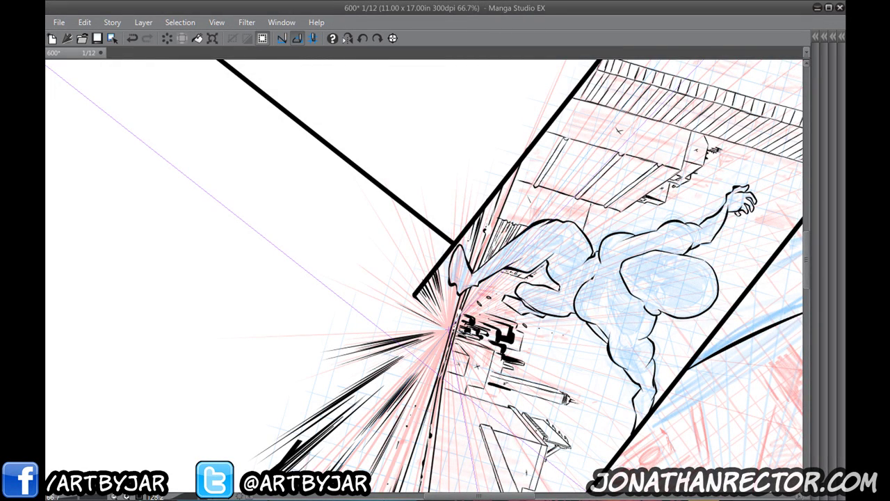
Ink broken, dashed speed lines in the gaps between the lower clusters, undoing one stroke.
{"action": "left_click_drag", "start_coordinate": [410, 303], "coordinate": [497, 112]}
{"action": "left_click_drag", "start_coordinate": [475, 237], "coordinate": [333, 471]}
{"action": "left_click_drag", "start_coordinate": [408, 319], "coordinate": [457, 231]}
{"action": "key", "text": "ctrl+z"}
{"action": "left_click_drag", "start_coordinate": [463, 235], "coordinate": [449, 258]}
{"action": "left_click_drag", "start_coordinate": [446, 263], "coordinate": [428, 288]}
{"action": "left_click_drag", "start_coordinate": [424, 295], "coordinate": [403, 328]}
{"action": "left_click_drag", "start_coordinate": [501, 178], "coordinate": [479, 208]}
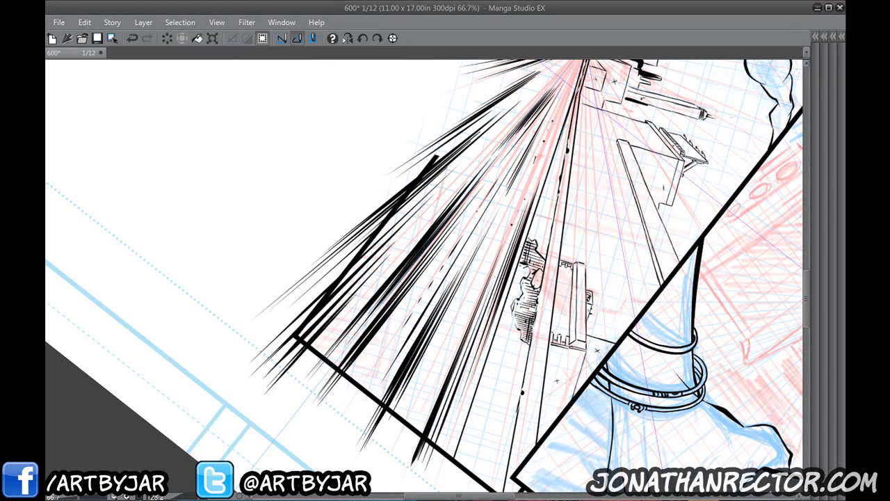
Ink another row of dashed speed lines between the two clusters nearest the ledge.
{"action": "left_click_drag", "start_coordinate": [478, 165], "coordinate": [339, 331]}
{"action": "left_click_drag", "start_coordinate": [437, 291], "coordinate": [395, 211]}
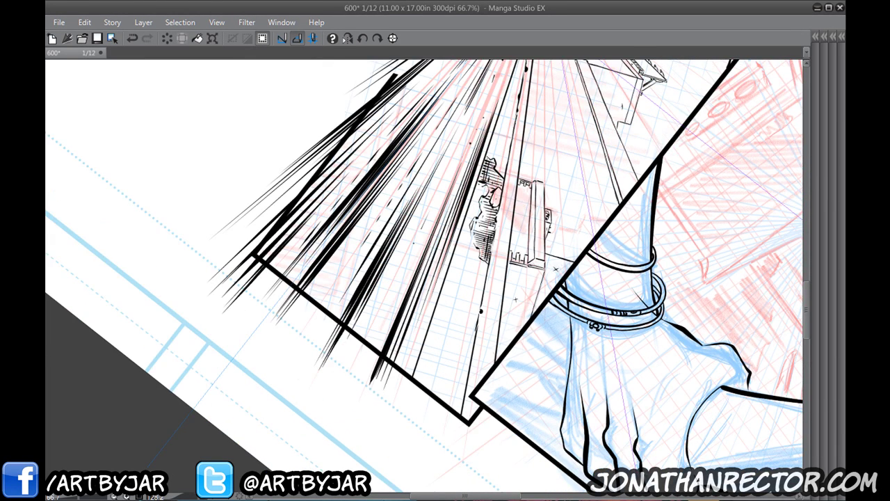
{"action": "left_click_drag", "start_coordinate": [457, 144], "coordinate": [417, 229]}
{"action": "left_click_drag", "start_coordinate": [414, 238], "coordinate": [410, 249]}
{"action": "mouse_move", "coordinate": [405, 258]}
{"action": "left_mouse_down"}
{"action": "mouse_move", "coordinate": [385, 301]}
{"action": "mouse_move", "coordinate": [398, 307]}
{"action": "left_mouse_up"}
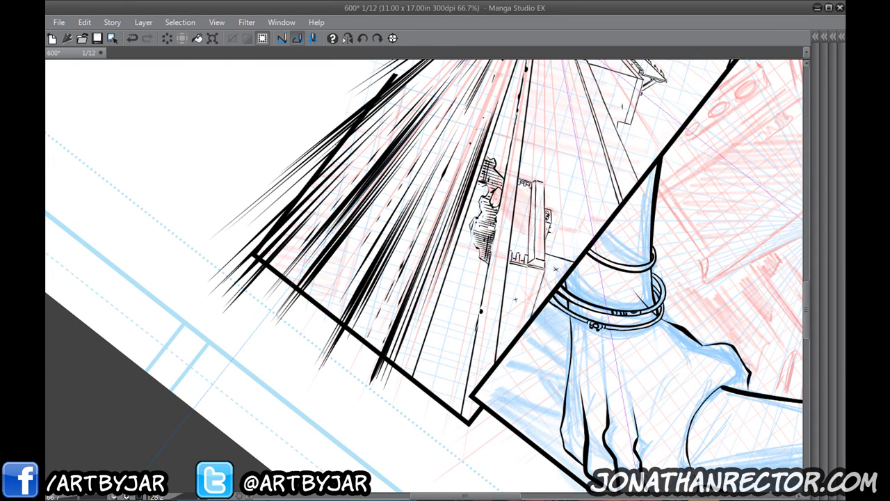
Reset the canvas rotation and toggle Layer 22 to check its inks, keeping Layer 21 as the active layer.
{"action": "left_click", "coordinate": [393, 38]}
{"action": "key", "text": "Tab"}
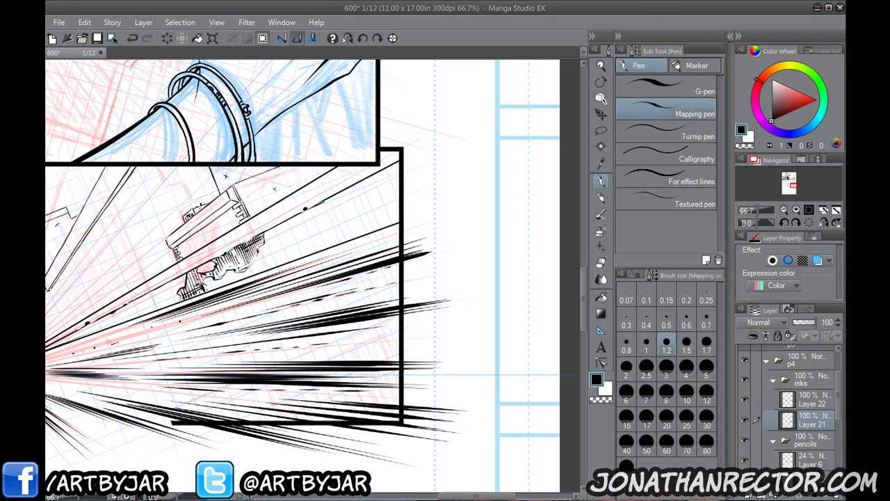
{"action": "scroll", "coordinate": [805, 460], "scroll_direction": "down", "scroll_amount": 5}
{"action": "left_click", "coordinate": [807, 460]}
{"action": "left_click", "coordinate": [835, 496]}
{"action": "scroll", "coordinate": [821, 428], "scroll_direction": "up", "scroll_amount": 5}
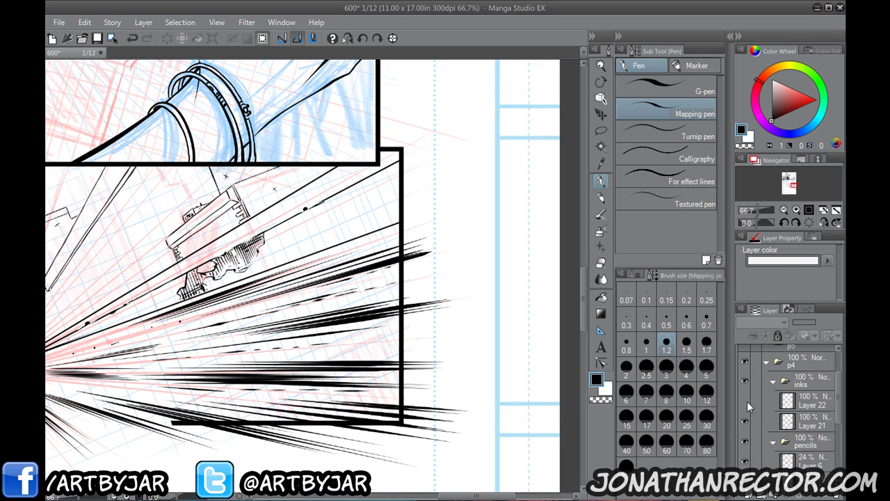
{"action": "left_click", "coordinate": [745, 401]}
{"action": "left_click", "coordinate": [745, 401]}
{"action": "left_click", "coordinate": [800, 421]}
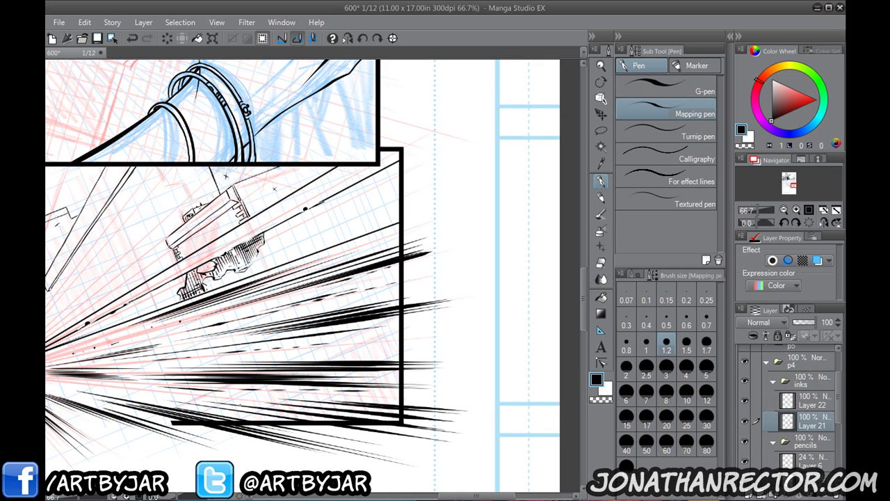
Erase the speed lines that overshoot the panel's right and bottom borders.
{"action": "left_click_drag", "start_coordinate": [384, 269], "coordinate": [405, 223]}
{"action": "mouse_move", "coordinate": [446, 181]}
{"action": "left_mouse_down"}
{"action": "mouse_move", "coordinate": [433, 237]}
{"action": "mouse_move", "coordinate": [448, 239]}
{"action": "mouse_move", "coordinate": [482, 338]}
{"action": "mouse_move", "coordinate": [464, 381]}
{"action": "mouse_move", "coordinate": [446, 328]}
{"action": "mouse_move", "coordinate": [442, 399]}
{"action": "mouse_move", "coordinate": [435, 350]}
{"action": "mouse_move", "coordinate": [431, 395]}
{"action": "mouse_move", "coordinate": [379, 421]}
{"action": "mouse_move", "coordinate": [396, 392]}
{"action": "mouse_move", "coordinate": [210, 394]}
{"action": "mouse_move", "coordinate": [339, 393]}
{"action": "left_mouse_up"}
{"action": "left_click_drag", "start_coordinate": [237, 414], "coordinate": [447, 345]}
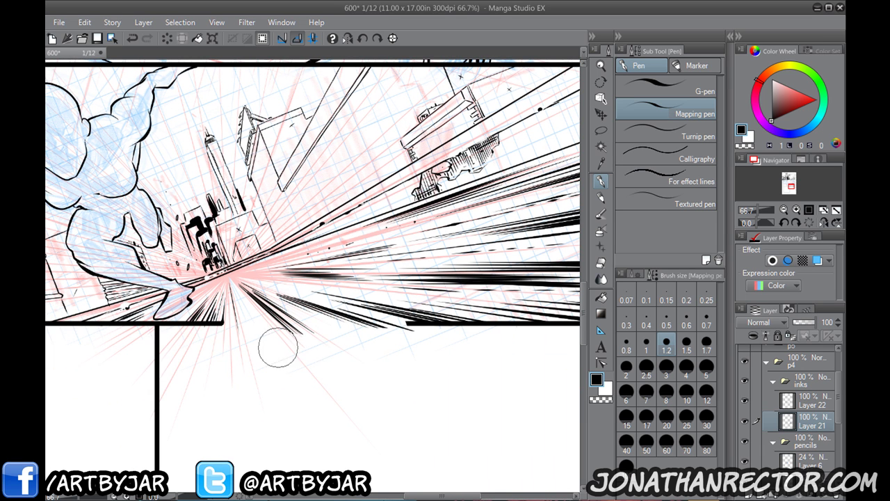
{"action": "left_click_drag", "start_coordinate": [134, 367], "coordinate": [293, 415]}
Make Layer 22 the active inking layer and bring the leaping figure's head into close view.
{"action": "scroll", "coordinate": [245, 334], "scroll_direction": "down", "scroll_amount": 1}
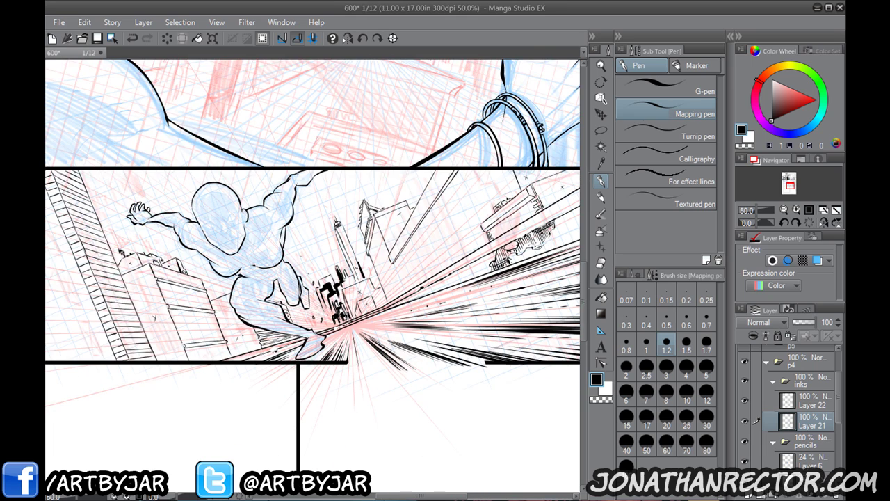
{"action": "scroll", "coordinate": [243, 334], "scroll_direction": "down", "scroll_amount": 1}
{"action": "left_click_drag", "start_coordinate": [88, 359], "coordinate": [183, 344]}
{"action": "scroll", "coordinate": [183, 344], "scroll_direction": "up", "scroll_amount": 1}
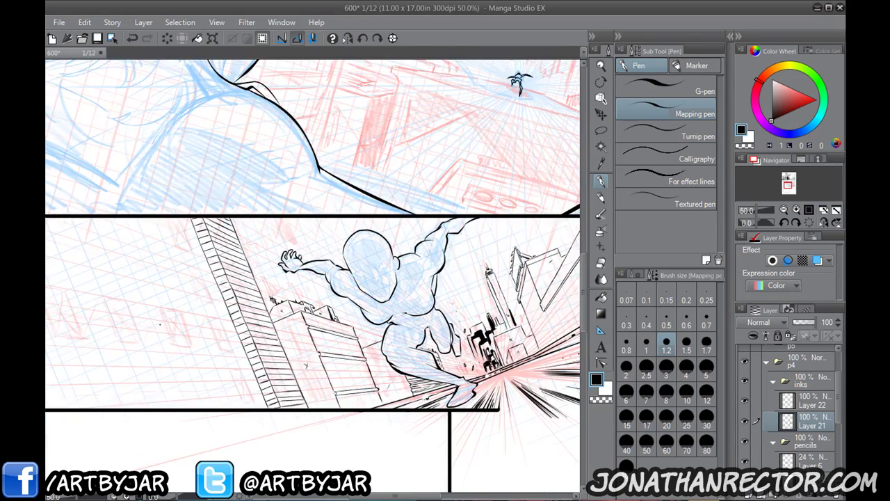
{"action": "scroll", "coordinate": [161, 325], "scroll_direction": "up", "scroll_amount": 1}
{"action": "left_click", "coordinate": [786, 398]}
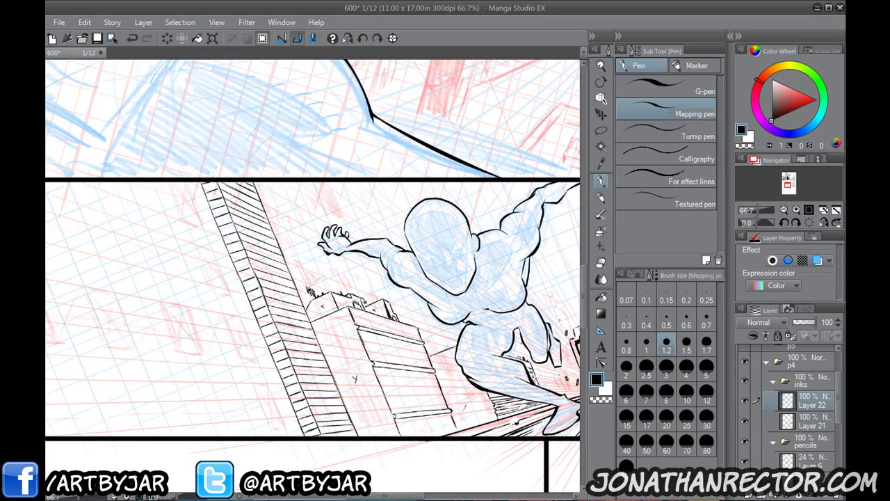
{"action": "left_click_drag", "start_coordinate": [399, 319], "coordinate": [246, 320]}
{"action": "key", "text": "Tab"}
{"action": "scroll", "coordinate": [121, 248], "scroll_direction": "up", "scroll_amount": 1}
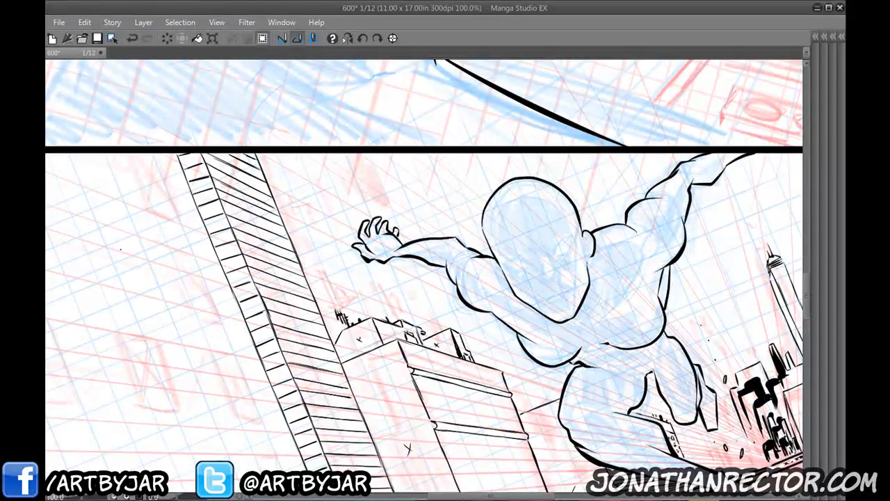
Ink both eye shapes on the figure's mask, undoing the first attempt and mirroring the canvas view.
{"action": "mouse_move", "coordinate": [534, 249]}
{"action": "left_mouse_down"}
{"action": "mouse_move", "coordinate": [341, 221]}
{"action": "mouse_move", "coordinate": [406, 256]}
{"action": "mouse_move", "coordinate": [443, 245]}
{"action": "mouse_move", "coordinate": [439, 262]}
{"action": "mouse_move", "coordinate": [425, 266]}
{"action": "left_mouse_up"}
{"action": "key", "text": "ctrl+z"}
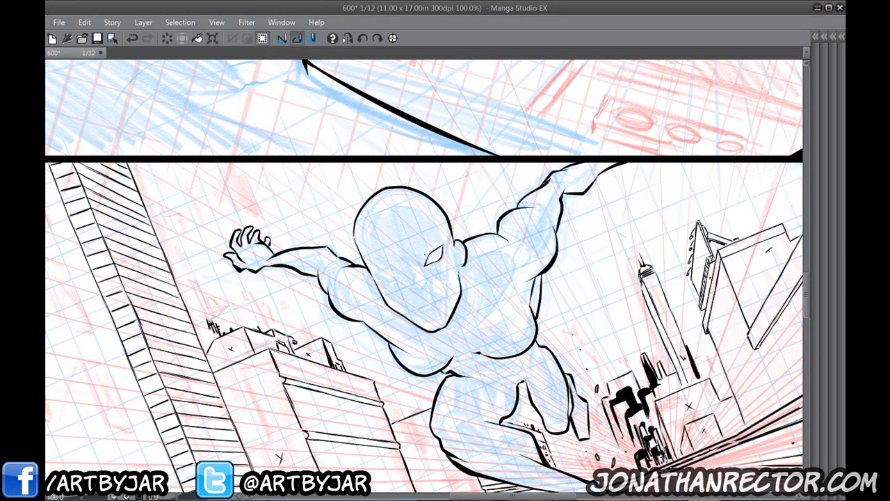
{"action": "mouse_move", "coordinate": [376, 268]}
{"action": "left_mouse_down"}
{"action": "mouse_move", "coordinate": [391, 270]}
{"action": "mouse_move", "coordinate": [393, 281]}
{"action": "mouse_move", "coordinate": [401, 274]}
{"action": "left_mouse_up"}
{"action": "left_click", "coordinate": [347, 40]}
{"action": "left_click_drag", "start_coordinate": [359, 306], "coordinate": [463, 251]}
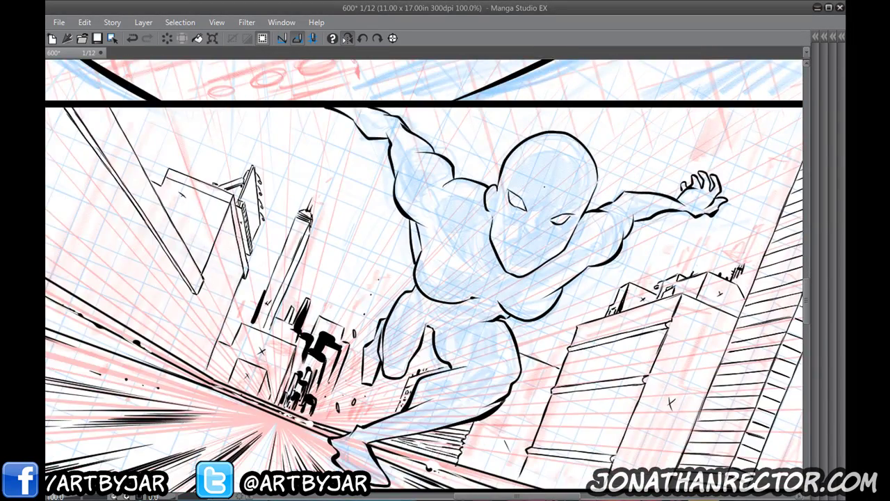
Ink the nose and the curved forehead contour inside the figure's mask.
{"action": "mouse_move", "coordinate": [536, 214]}
{"action": "left_mouse_down"}
{"action": "mouse_move", "coordinate": [534, 238]}
{"action": "mouse_move", "coordinate": [524, 236]}
{"action": "left_mouse_up"}
{"action": "left_click_drag", "start_coordinate": [534, 212], "coordinate": [530, 222]}
{"action": "scroll", "coordinate": [424, 279], "scroll_direction": "up", "scroll_amount": 2}
{"action": "mouse_move", "coordinate": [507, 258]}
{"action": "left_mouse_down"}
{"action": "mouse_move", "coordinate": [522, 256]}
{"action": "mouse_move", "coordinate": [544, 223]}
{"action": "mouse_move", "coordinate": [586, 235]}
{"action": "mouse_move", "coordinate": [588, 270]}
{"action": "mouse_move", "coordinate": [577, 283]}
{"action": "left_mouse_up"}
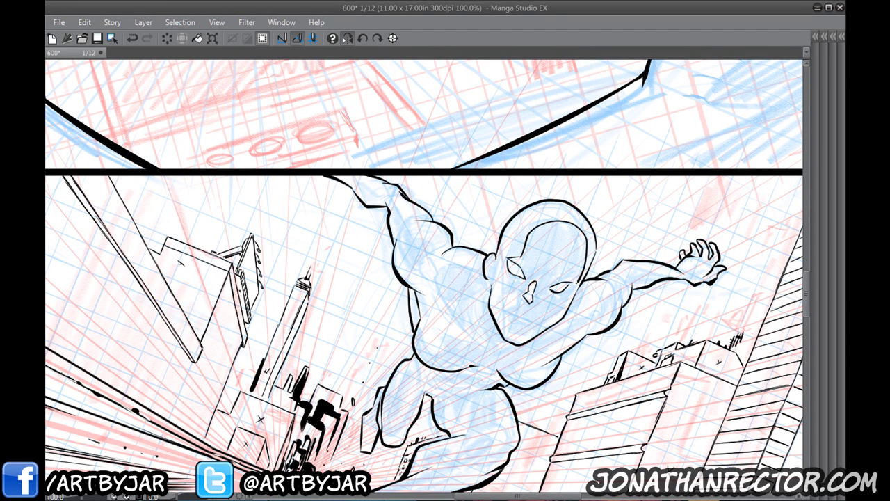
{"action": "left_click_drag", "start_coordinate": [457, 294], "coordinate": [500, 257]}
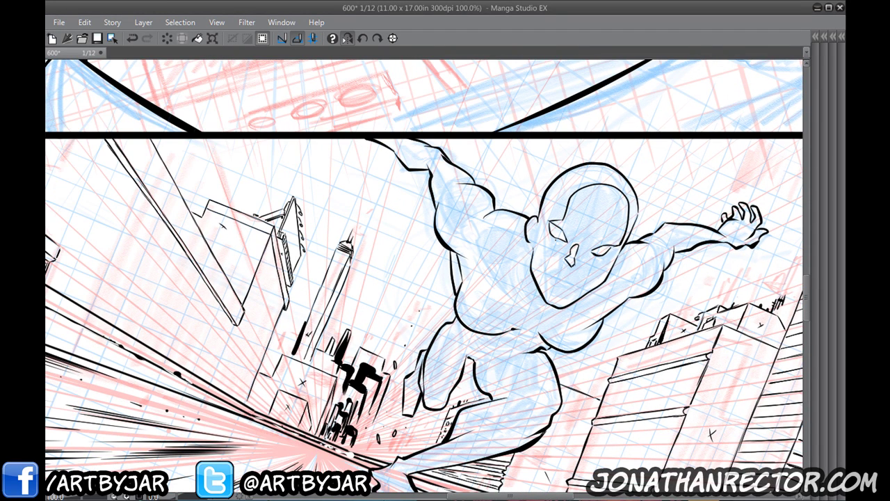
Ink the angular cheek, mouth and jaw markings on the lower half of the mask.
{"action": "mouse_move", "coordinate": [551, 234]}
{"action": "left_mouse_down"}
{"action": "mouse_move", "coordinate": [544, 258]}
{"action": "mouse_move", "coordinate": [571, 268]}
{"action": "mouse_move", "coordinate": [544, 271]}
{"action": "mouse_move", "coordinate": [548, 298]}
{"action": "left_mouse_up"}
{"action": "mouse_move", "coordinate": [607, 263]}
{"action": "left_mouse_down"}
{"action": "mouse_move", "coordinate": [584, 281]}
{"action": "mouse_move", "coordinate": [596, 266]}
{"action": "left_mouse_up"}
{"action": "mouse_move", "coordinate": [598, 265]}
{"action": "left_mouse_down"}
{"action": "mouse_move", "coordinate": [608, 262]}
{"action": "mouse_move", "coordinate": [583, 281]}
{"action": "left_mouse_up"}
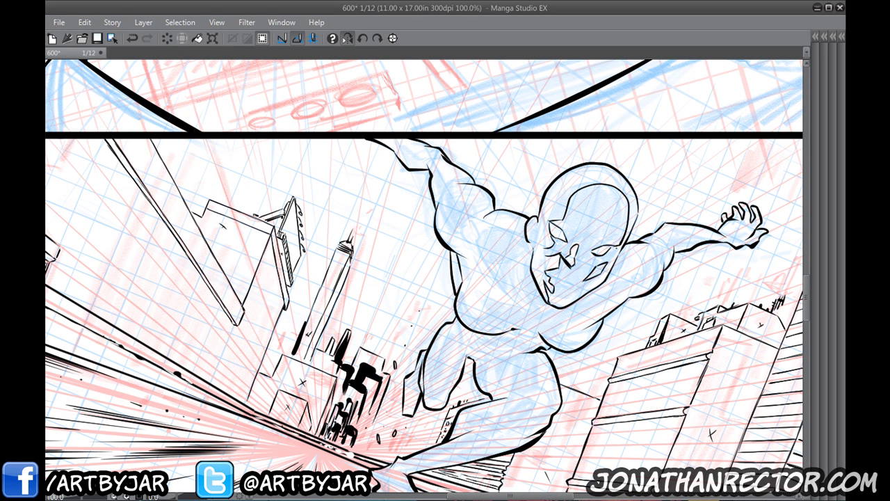
{"action": "left_click_drag", "start_coordinate": [614, 256], "coordinate": [562, 307]}
{"action": "mouse_move", "coordinate": [573, 272]}
{"action": "left_mouse_down"}
{"action": "mouse_move", "coordinate": [575, 302]}
{"action": "mouse_move", "coordinate": [546, 281]}
{"action": "left_mouse_up"}
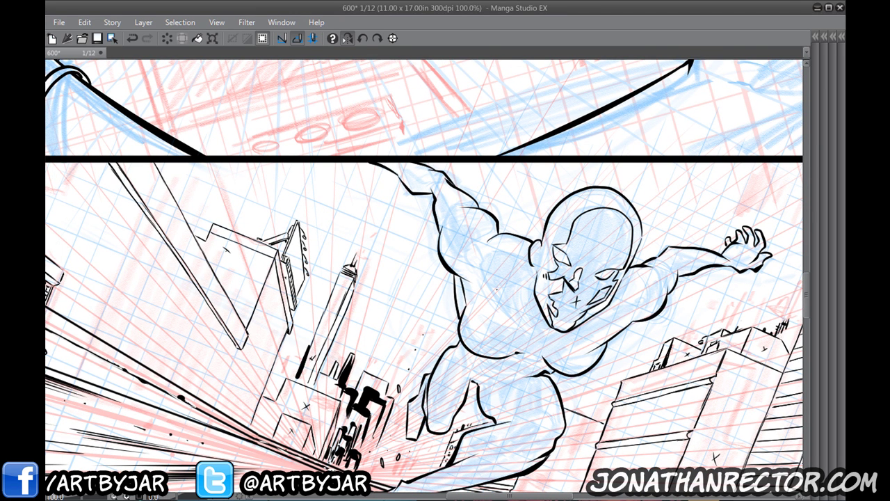
Ink the outline and inner detail of the ear on the side of the figure's head.
{"action": "left_click_drag", "start_coordinate": [445, 307], "coordinate": [472, 294]}
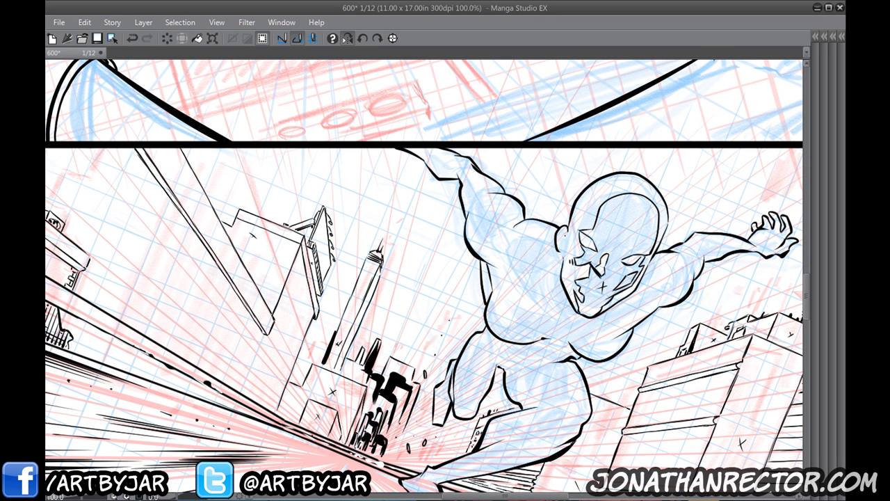
{"action": "left_click_drag", "start_coordinate": [565, 231], "coordinate": [557, 249]}
{"action": "mouse_move", "coordinate": [557, 245]}
{"action": "left_mouse_down"}
{"action": "mouse_move", "coordinate": [568, 258]}
{"action": "mouse_move", "coordinate": [565, 248]}
{"action": "left_mouse_up"}
{"action": "left_click_drag", "start_coordinate": [565, 242], "coordinate": [545, 247]}
{"action": "left_click_drag", "start_coordinate": [423, 265], "coordinate": [404, 214]}
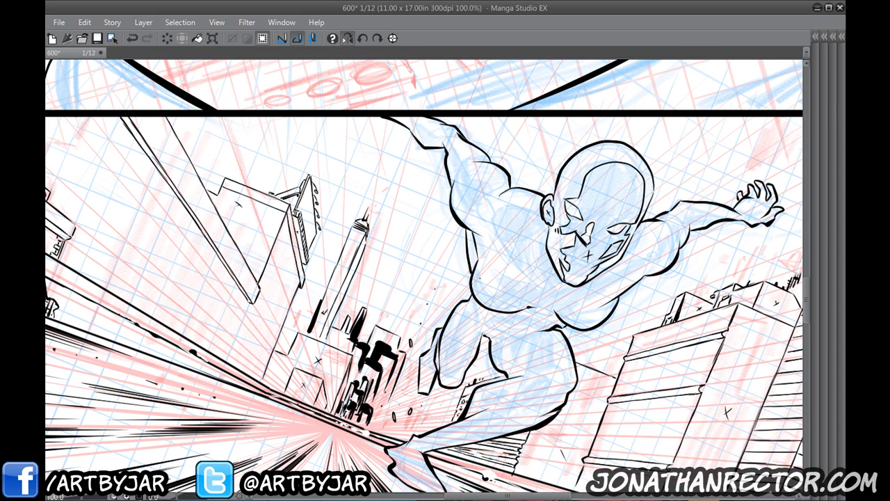
Ink the chest contour and the pointed costume marking beside it, undoing the first two attempts at the chest line.
{"action": "left_click_drag", "start_coordinate": [476, 259], "coordinate": [491, 297]}
{"action": "key", "text": "ctrl+z"}
{"action": "left_click_drag", "start_coordinate": [477, 257], "coordinate": [515, 296]}
{"action": "key", "text": "ctrl+z"}
{"action": "mouse_move", "coordinate": [478, 263]}
{"action": "left_mouse_down"}
{"action": "mouse_move", "coordinate": [497, 291]}
{"action": "mouse_move", "coordinate": [519, 296]}
{"action": "left_mouse_up"}
{"action": "left_click_drag", "start_coordinate": [502, 253], "coordinate": [529, 293]}
{"action": "left_click_drag", "start_coordinate": [503, 257], "coordinate": [529, 284]}
{"action": "left_click_drag", "start_coordinate": [502, 254], "coordinate": [542, 293]}
{"action": "mouse_move", "coordinate": [473, 232]}
{"action": "left_mouse_down"}
{"action": "mouse_move", "coordinate": [495, 242]}
{"action": "mouse_move", "coordinate": [485, 244]}
{"action": "left_mouse_up"}
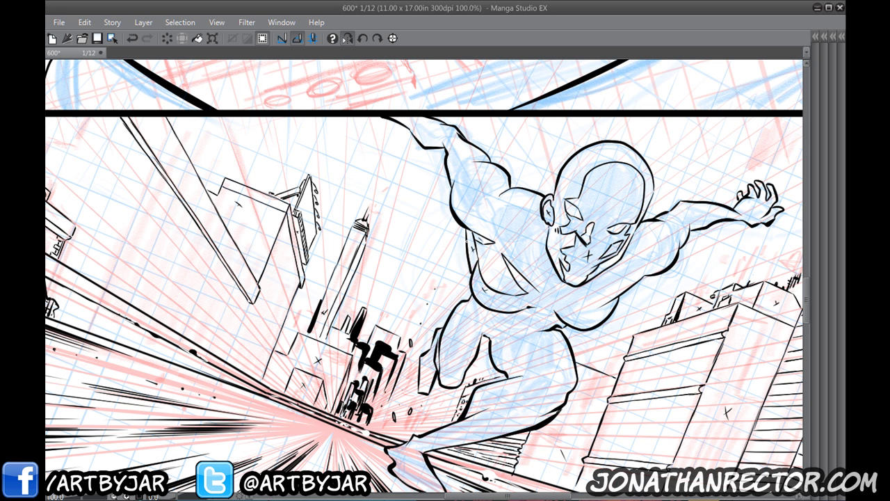
Ink the rounded muscle shape between shoulder and jaw, and add black accents and hatching to the chest marking.
{"action": "left_click_drag", "start_coordinate": [487, 251], "coordinate": [493, 272]}
{"action": "mouse_move", "coordinate": [545, 226]}
{"action": "left_mouse_down"}
{"action": "mouse_move", "coordinate": [505, 230]}
{"action": "mouse_move", "coordinate": [496, 246]}
{"action": "mouse_move", "coordinate": [516, 266]}
{"action": "mouse_move", "coordinate": [530, 251]}
{"action": "mouse_move", "coordinate": [547, 298]}
{"action": "left_mouse_up"}
{"action": "left_click_drag", "start_coordinate": [537, 290], "coordinate": [547, 315]}
{"action": "mouse_move", "coordinate": [530, 271]}
{"action": "left_mouse_down"}
{"action": "mouse_move", "coordinate": [515, 282]}
{"action": "mouse_move", "coordinate": [523, 282]}
{"action": "left_mouse_up"}
{"action": "left_click_drag", "start_coordinate": [527, 270], "coordinate": [519, 281]}
{"action": "left_click_drag", "start_coordinate": [525, 277], "coordinate": [519, 282]}
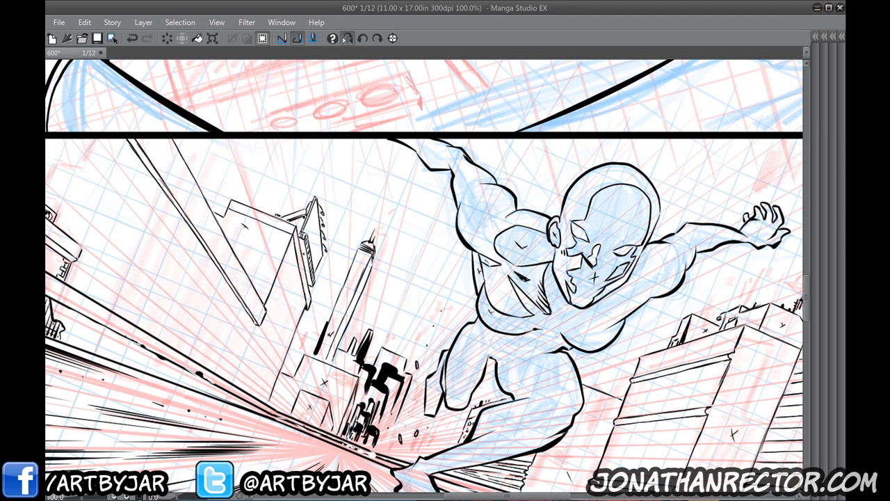
Ink the knee and calf contours of the bent front leg and the thigh contour of the rear leg, undoing stray strokes.
{"action": "left_click_drag", "start_coordinate": [429, 249], "coordinate": [451, 310]}
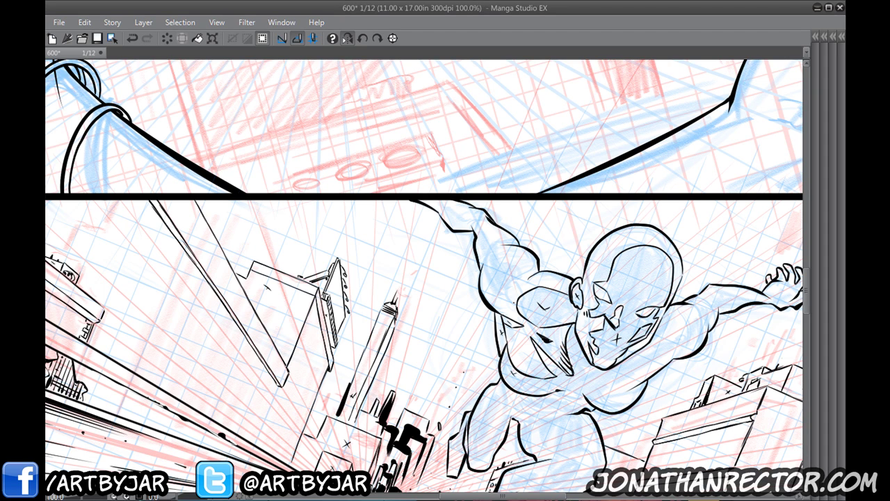
{"action": "scroll", "coordinate": [460, 370], "scroll_direction": "down", "scroll_amount": 3}
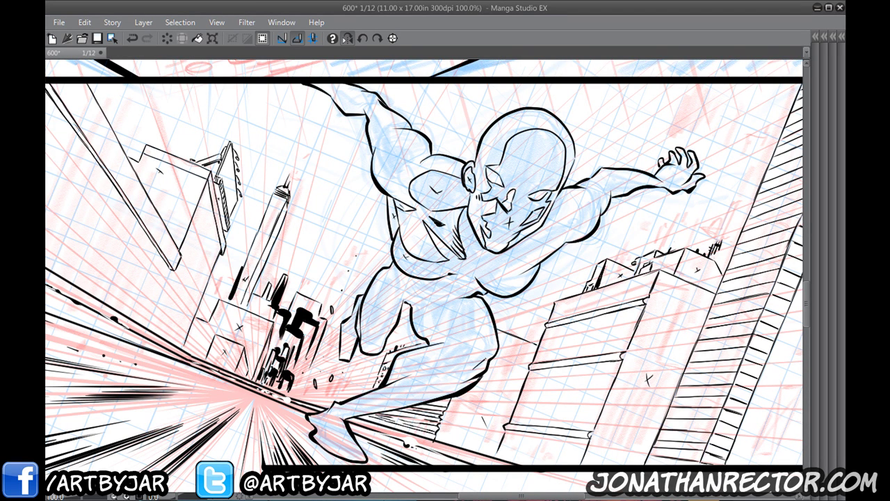
{"action": "mouse_move", "coordinate": [487, 359]}
{"action": "left_mouse_down"}
{"action": "mouse_move", "coordinate": [486, 336]}
{"action": "mouse_move", "coordinate": [458, 342]}
{"action": "mouse_move", "coordinate": [434, 360]}
{"action": "mouse_move", "coordinate": [448, 374]}
{"action": "mouse_move", "coordinate": [424, 379]}
{"action": "left_mouse_up"}
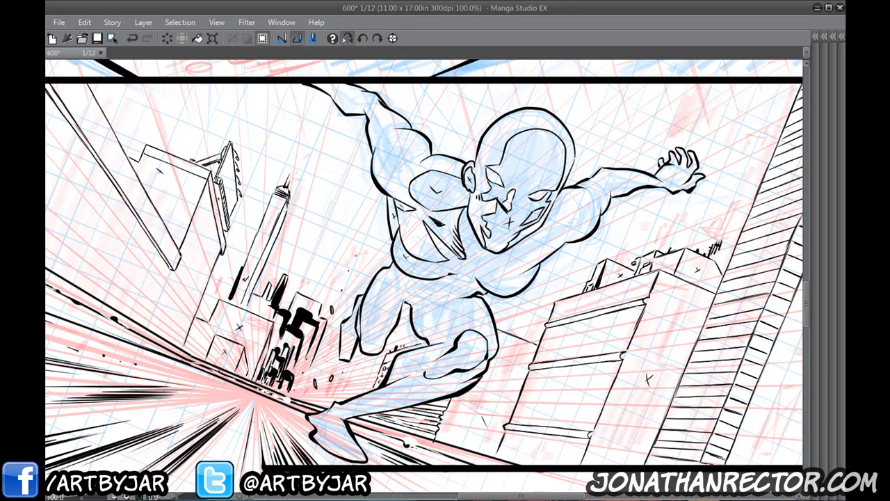
{"action": "left_click_drag", "start_coordinate": [268, 361], "coordinate": [303, 322]}
{"action": "key", "text": "ctrl+z"}
{"action": "key", "text": "ctrl+z"}
{"action": "mouse_move", "coordinate": [530, 300]}
{"action": "left_mouse_down"}
{"action": "mouse_move", "coordinate": [512, 297]}
{"action": "mouse_move", "coordinate": [496, 310]}
{"action": "mouse_move", "coordinate": [473, 349]}
{"action": "left_mouse_up"}
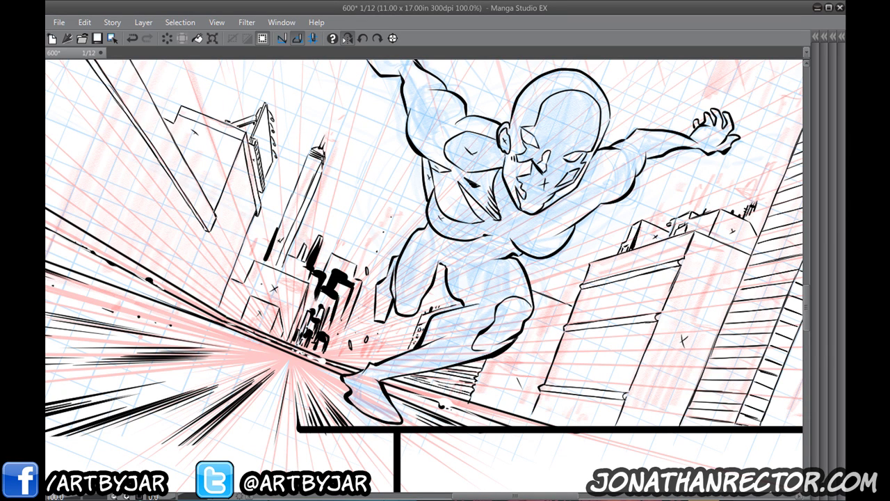
{"action": "left_click_drag", "start_coordinate": [322, 318], "coordinate": [314, 342]}
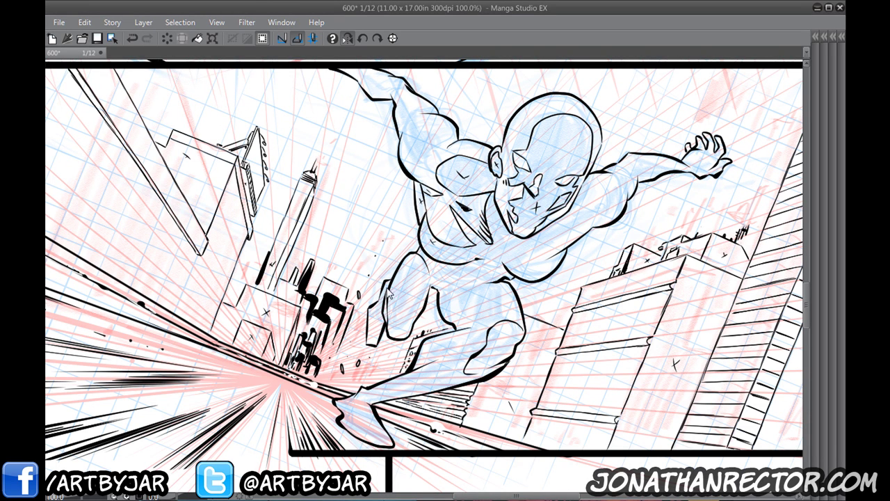
Create a new layer in panel 4's pencils folder.
{"action": "left_click_drag", "start_coordinate": [499, 281], "coordinate": [459, 278]}
{"action": "scroll", "coordinate": [308, 424], "scroll_direction": "down", "scroll_amount": 2}
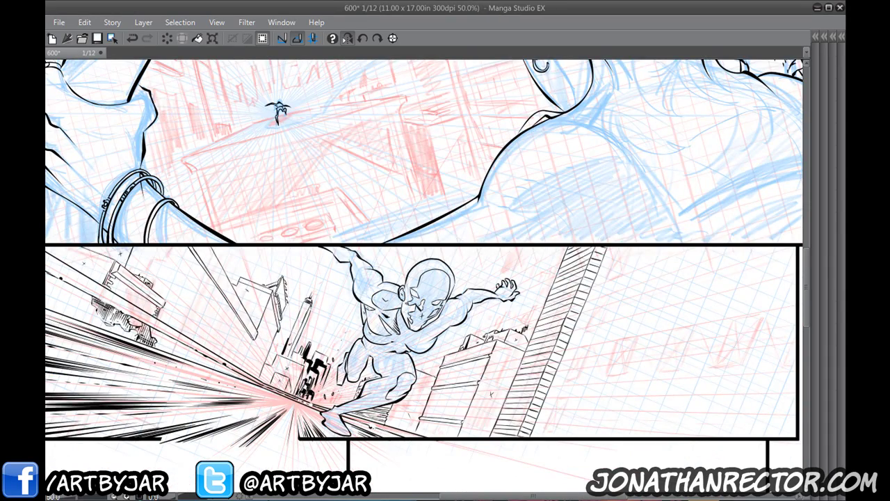
{"action": "left_click_drag", "start_coordinate": [265, 297], "coordinate": [109, 218]}
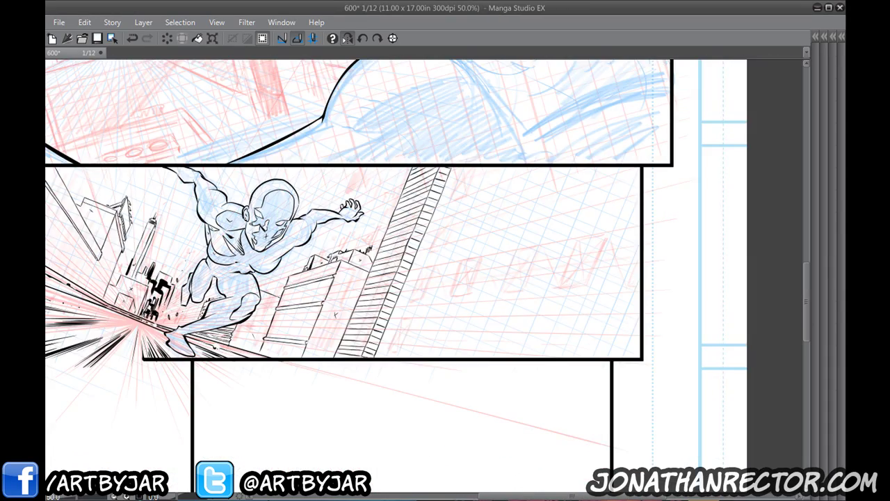
{"action": "key", "text": "Tab"}
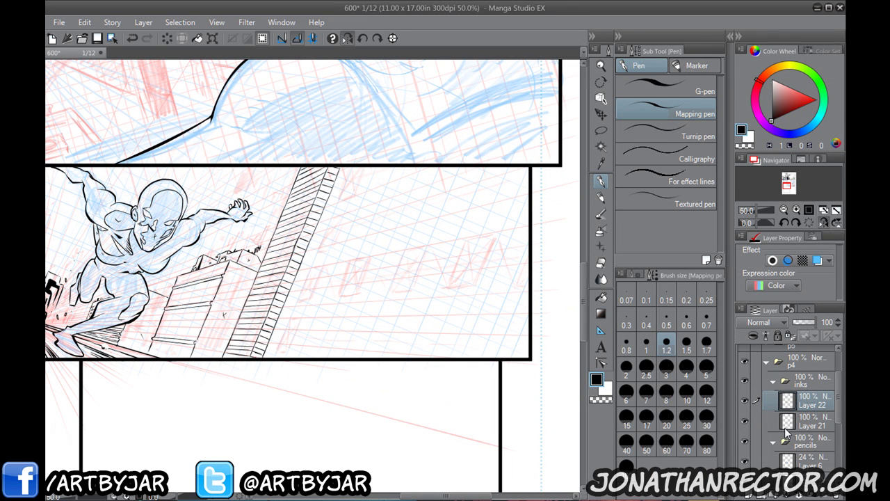
{"action": "left_click", "coordinate": [803, 464]}
{"action": "left_click", "coordinate": [800, 443]}
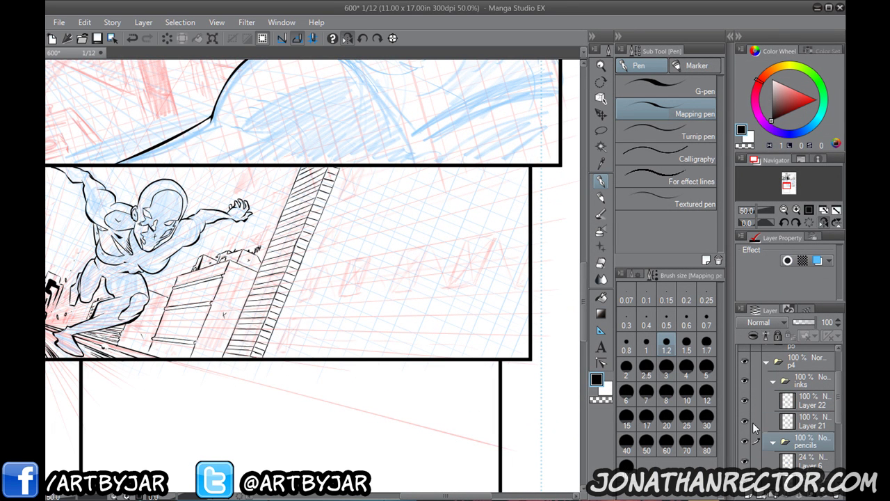
{"action": "left_click", "coordinate": [750, 495]}
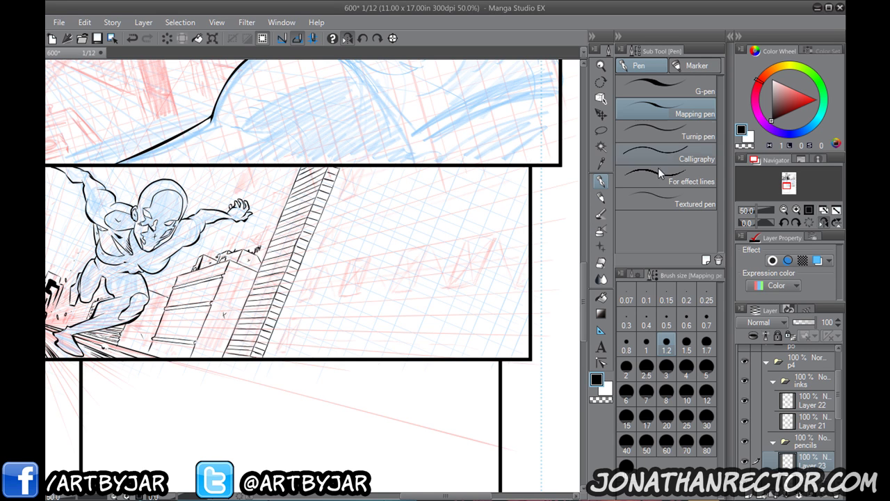
Turn on the blue layer color effect and switch from the Mapping pen to Jonathan Pencil 2, undoing the test strokes.
{"action": "left_click", "coordinate": [817, 260]}
{"action": "left_click_drag", "start_coordinate": [375, 229], "coordinate": [326, 303]}
{"action": "key", "text": "ctrl+z"}
{"action": "left_click", "coordinate": [601, 197]}
{"action": "key", "text": "ctrl+z"}
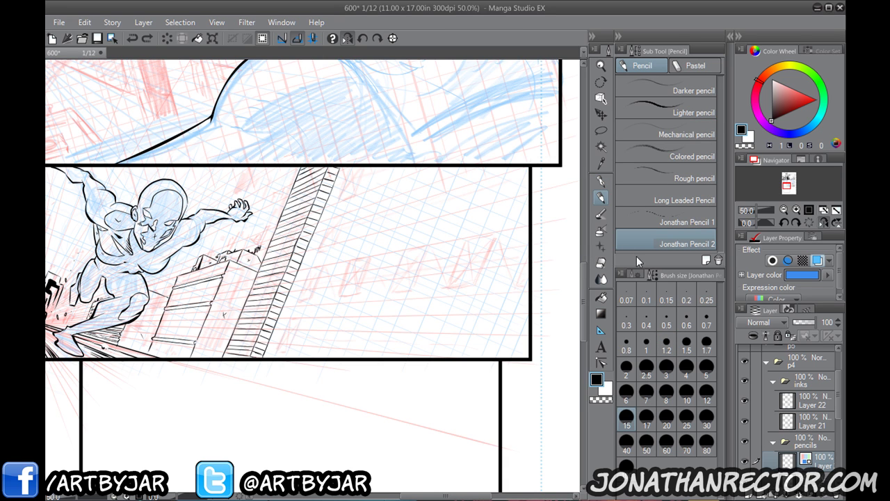
Try pencil sizes 20 and 15 with test strokes in the empty area beside the striped tower, undoing them.
{"action": "left_click", "coordinate": [667, 422]}
{"action": "mouse_move", "coordinate": [450, 220]}
{"action": "left_mouse_down"}
{"action": "mouse_move", "coordinate": [426, 276]}
{"action": "mouse_move", "coordinate": [398, 285]}
{"action": "mouse_move", "coordinate": [393, 266]}
{"action": "mouse_move", "coordinate": [379, 295]}
{"action": "left_mouse_up"}
{"action": "key", "text": "ctrl+z"}
{"action": "left_click", "coordinate": [626, 420]}
{"action": "mouse_move", "coordinate": [455, 212]}
{"action": "left_mouse_down"}
{"action": "mouse_move", "coordinate": [432, 258]}
{"action": "mouse_move", "coordinate": [391, 285]}
{"action": "left_mouse_up"}
{"action": "key", "text": "ctrl+z"}
{"action": "key", "text": "ctrl+z"}
Undo the black pencil stroke beside the striped tower and turn the new layer's blue layer color effect back on.
{"action": "scroll", "coordinate": [357, 280], "scroll_direction": "up", "scroll_amount": 1}
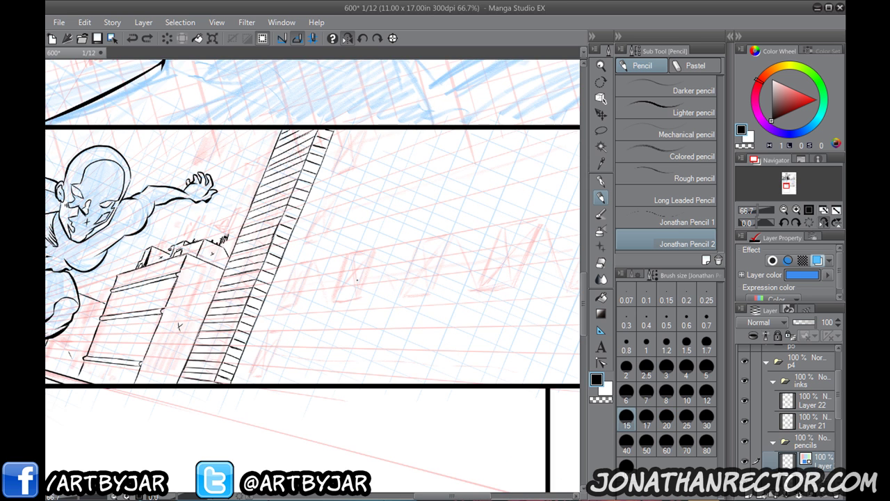
{"action": "key", "text": "Tab"}
{"action": "scroll", "coordinate": [404, 268], "scroll_direction": "up", "scroll_amount": 1}
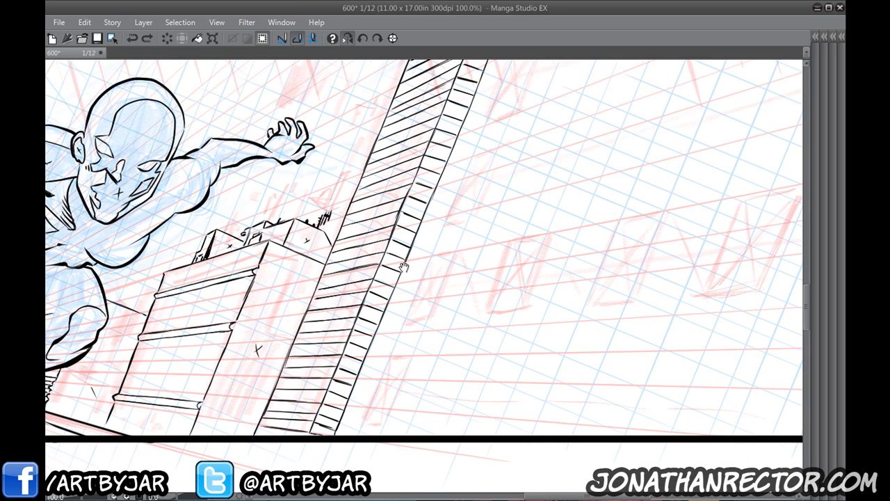
{"action": "left_click_drag", "start_coordinate": [404, 267], "coordinate": [399, 240]}
{"action": "left_click_drag", "start_coordinate": [449, 225], "coordinate": [421, 228]}
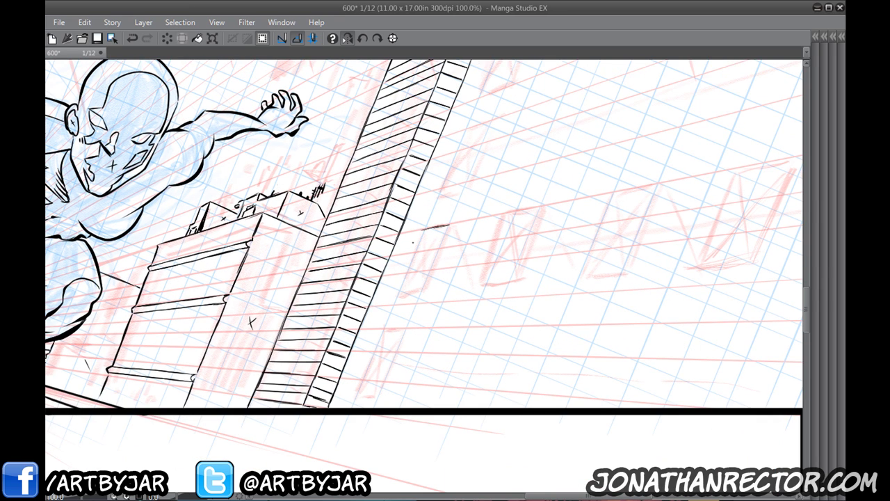
{"action": "key", "text": "Tab"}
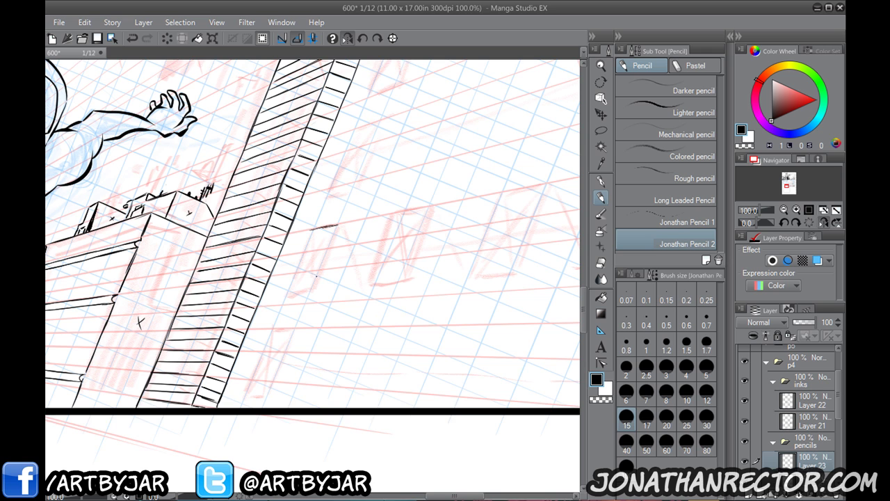
{"action": "key", "text": "ctrl+z"}
{"action": "key", "text": "ctrl+z"}
{"action": "left_click", "coordinate": [818, 261]}
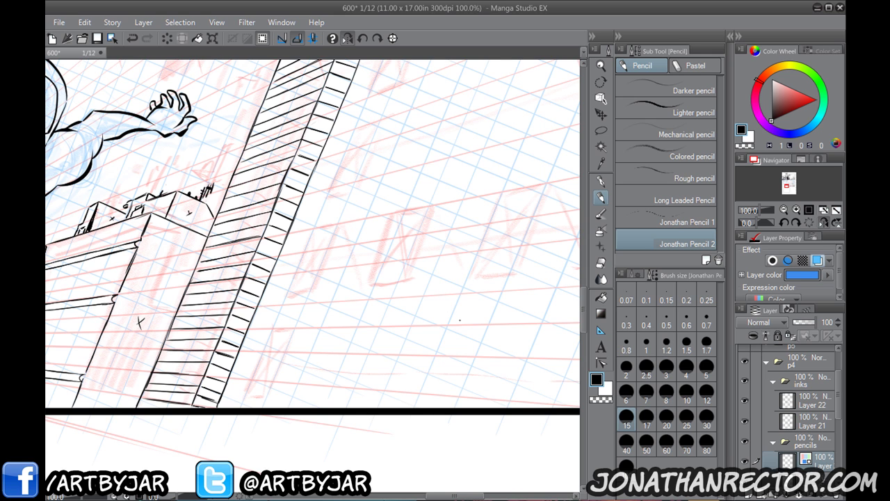
Pencil a slanted four-sided window frame just beside the striped tower and cross its diagonals.
{"action": "key", "text": "Tab"}
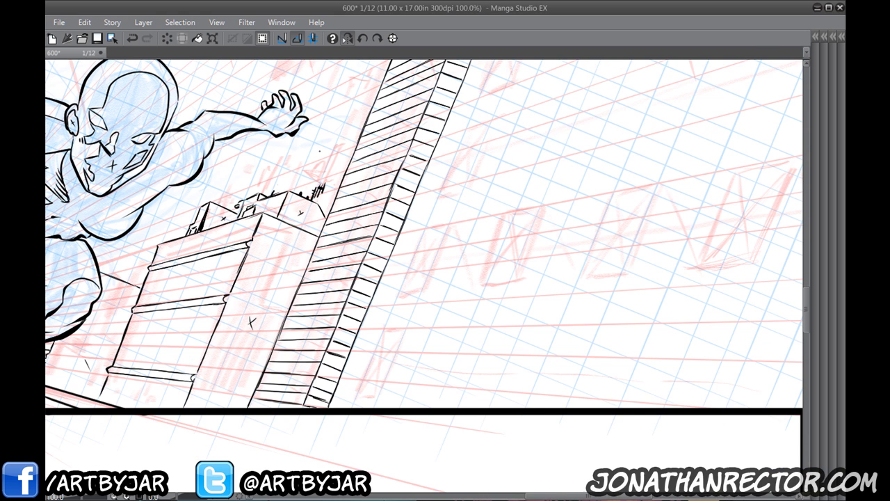
{"action": "mouse_move", "coordinate": [446, 227]}
{"action": "left_mouse_down"}
{"action": "mouse_move", "coordinate": [439, 191]}
{"action": "mouse_move", "coordinate": [395, 302]}
{"action": "mouse_move", "coordinate": [450, 225]}
{"action": "mouse_move", "coordinate": [420, 302]}
{"action": "mouse_move", "coordinate": [410, 294]}
{"action": "mouse_move", "coordinate": [419, 302]}
{"action": "mouse_move", "coordinate": [395, 305]}
{"action": "left_mouse_up"}
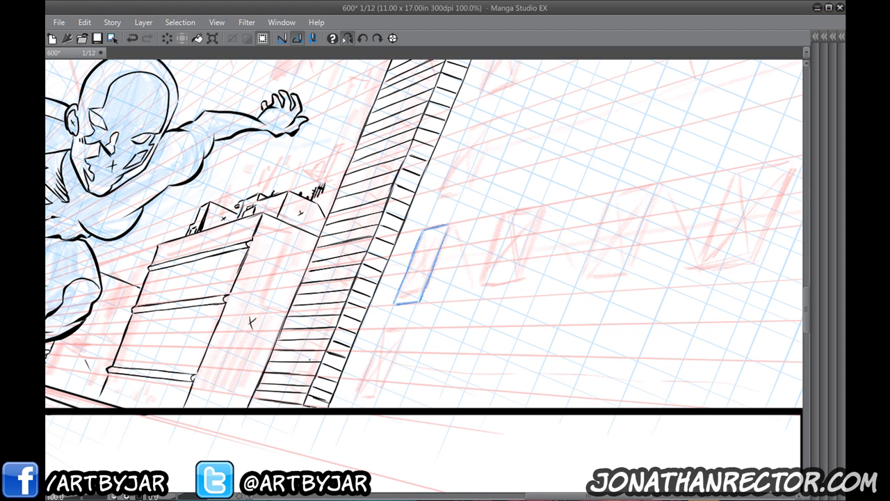
{"action": "left_click_drag", "start_coordinate": [423, 242], "coordinate": [421, 296]}
{"action": "left_click_drag", "start_coordinate": [443, 229], "coordinate": [400, 293]}
{"action": "left_click_drag", "start_coordinate": [376, 185], "coordinate": [334, 198]}
Pencil a perspective guideline from the window's center to the panel border and a slanted upright guideline through the same window.
{"action": "left_click_drag", "start_coordinate": [506, 243], "coordinate": [404, 231]}
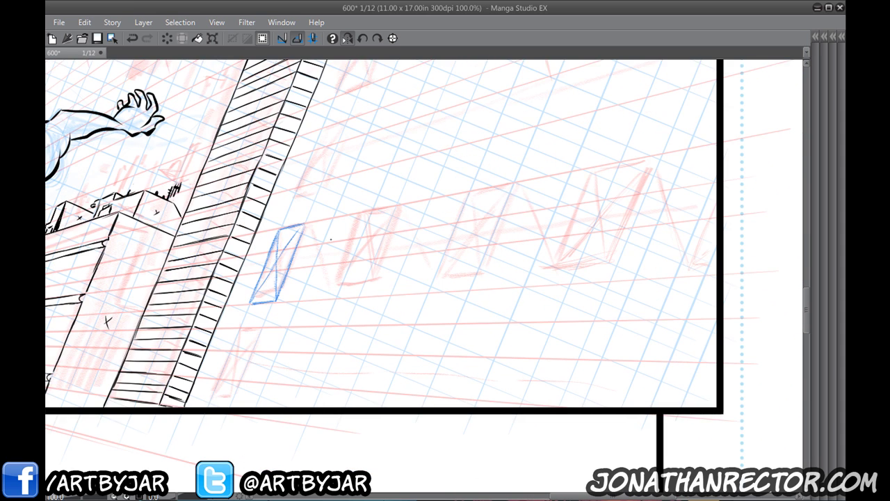
{"action": "left_click_drag", "start_coordinate": [242, 262], "coordinate": [716, 203]}
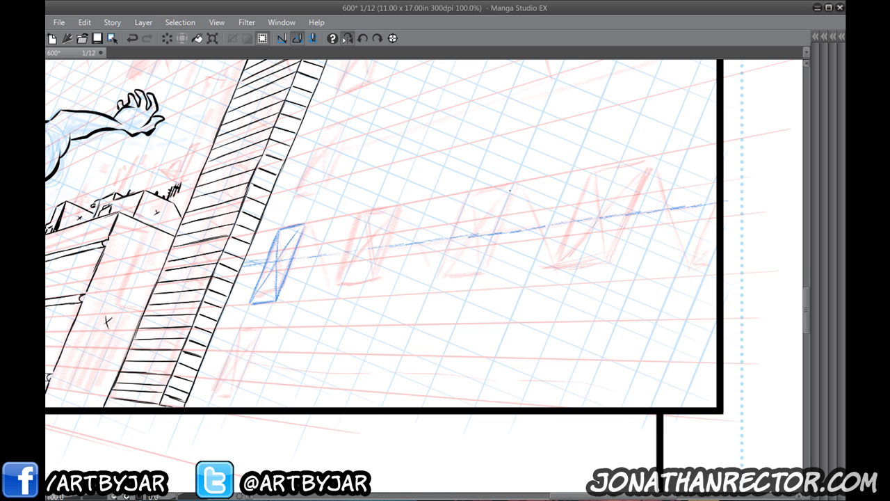
{"action": "scroll", "coordinate": [424, 265], "scroll_direction": "up", "scroll_amount": 1}
{"action": "left_click_drag", "start_coordinate": [263, 310], "coordinate": [263, 335]}
{"action": "mouse_move", "coordinate": [300, 244]}
{"action": "left_mouse_down"}
{"action": "mouse_move", "coordinate": [324, 215]}
{"action": "mouse_move", "coordinate": [246, 406]}
{"action": "left_mouse_up"}
{"action": "left_click_drag", "start_coordinate": [285, 273], "coordinate": [261, 376]}
{"action": "mouse_move", "coordinate": [307, 305]}
{"action": "left_mouse_down"}
{"action": "mouse_move", "coordinate": [300, 320]}
{"action": "mouse_move", "coordinate": [373, 147]}
{"action": "left_mouse_up"}
{"action": "left_click_drag", "start_coordinate": [285, 296], "coordinate": [331, 209]}
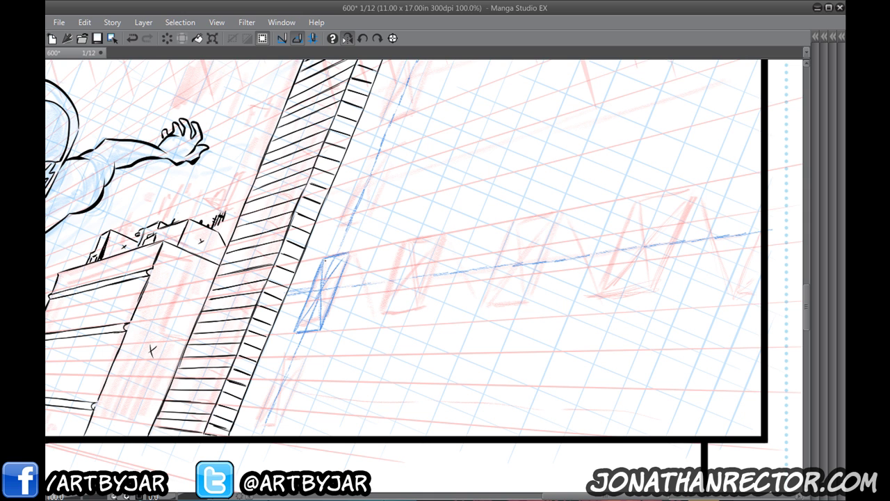
Pencil a diagonal from the first window's upper corner to locate the second window, and draw that window's near edge.
{"action": "left_click_drag", "start_coordinate": [332, 273], "coordinate": [353, 321]}
{"action": "left_click_drag", "start_coordinate": [338, 288], "coordinate": [357, 328]}
{"action": "mouse_move", "coordinate": [328, 265]}
{"action": "left_mouse_down"}
{"action": "mouse_move", "coordinate": [357, 324]}
{"action": "mouse_move", "coordinate": [376, 276]}
{"action": "left_mouse_up"}
{"action": "left_click_drag", "start_coordinate": [360, 316], "coordinate": [389, 245]}
{"action": "left_click_drag", "start_coordinate": [377, 275], "coordinate": [390, 245]}
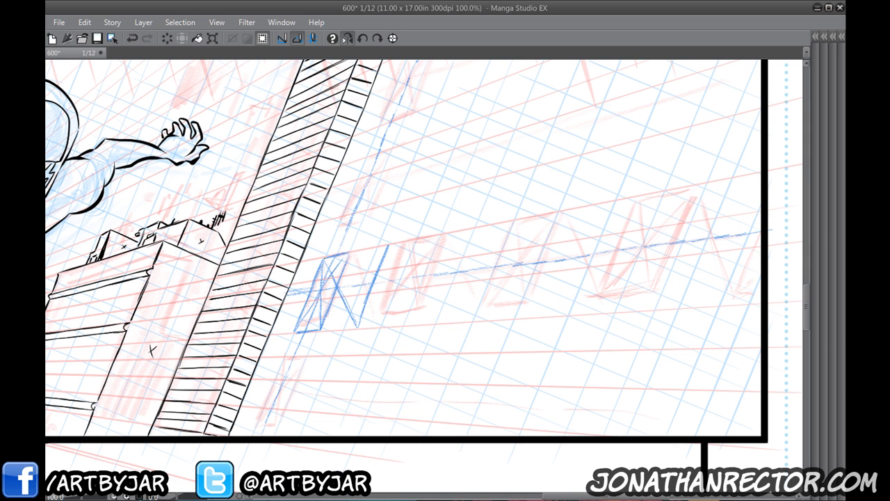
Try to locate another window edge with a longer diagonal from the first window's corner, and undo it.
{"action": "left_click_drag", "start_coordinate": [327, 260], "coordinate": [391, 296]}
{"action": "left_click_drag", "start_coordinate": [432, 324], "coordinate": [464, 235]}
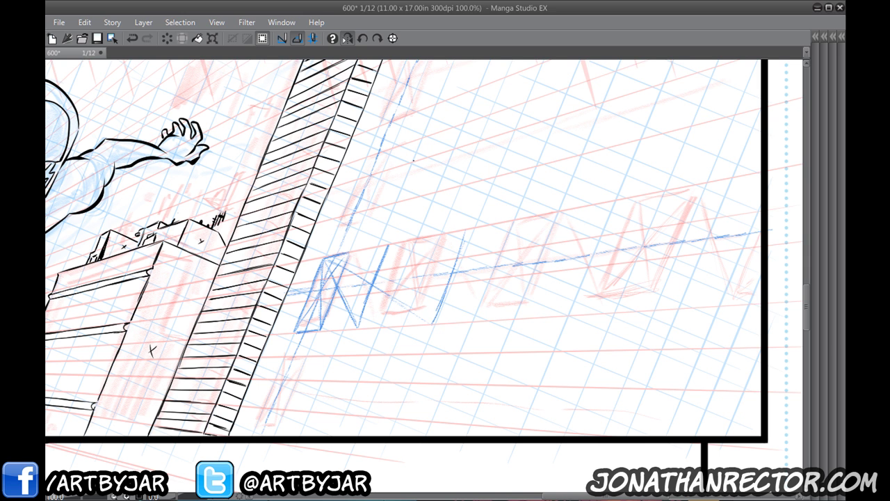
{"action": "key", "text": "ctrl+z"}
{"action": "key", "text": "ctrl+z"}
{"action": "key", "text": "ctrl+z"}
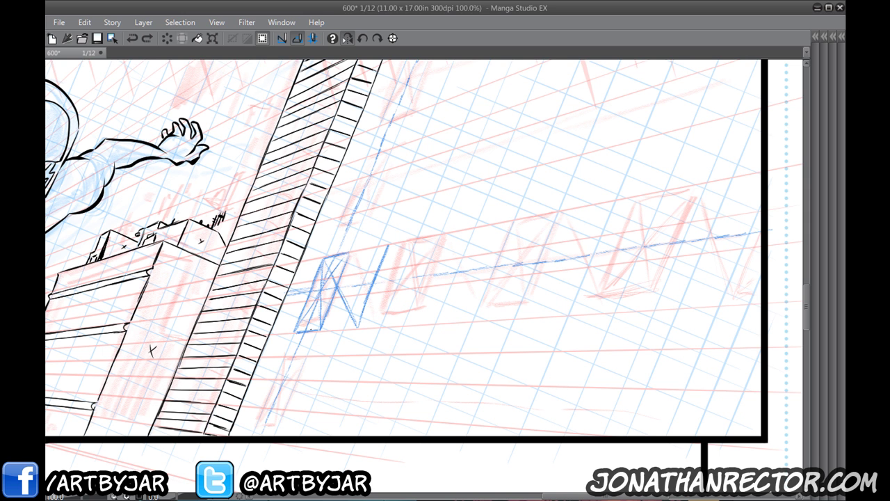
{"action": "key", "text": "ctrl+y"}
Pencil the second window's remaining edges and a diagonal across its frame.
{"action": "left_click_drag", "start_coordinate": [363, 326], "coordinate": [414, 322]}
{"action": "mouse_move", "coordinate": [410, 307]}
{"action": "left_mouse_down"}
{"action": "mouse_move", "coordinate": [401, 323]}
{"action": "mouse_move", "coordinate": [412, 279]}
{"action": "left_mouse_up"}
{"action": "mouse_move", "coordinate": [397, 320]}
{"action": "left_mouse_down"}
{"action": "mouse_move", "coordinate": [426, 243]}
{"action": "mouse_move", "coordinate": [417, 235]}
{"action": "mouse_move", "coordinate": [396, 243]}
{"action": "mouse_move", "coordinate": [422, 236]}
{"action": "mouse_move", "coordinate": [395, 317]}
{"action": "left_mouse_up"}
{"action": "left_click_drag", "start_coordinate": [387, 257], "coordinate": [390, 280]}
{"action": "left_click_drag", "start_coordinate": [420, 243], "coordinate": [381, 293]}
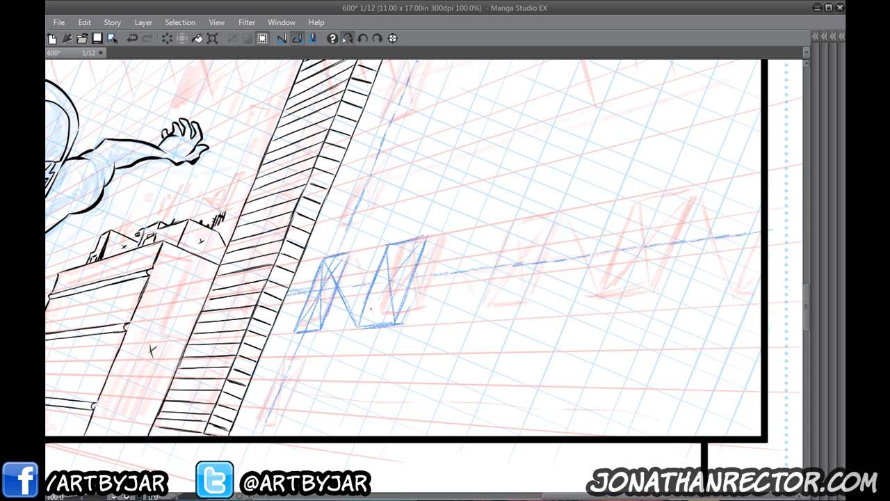
Extend a diagonal from the second window's upper corner and pencil the four edges of the third window from it.
{"action": "mouse_move", "coordinate": [389, 245]}
{"action": "left_mouse_down"}
{"action": "mouse_move", "coordinate": [450, 322]}
{"action": "mouse_move", "coordinate": [441, 309]}
{"action": "mouse_move", "coordinate": [456, 305]}
{"action": "mouse_move", "coordinate": [472, 269]}
{"action": "left_mouse_up"}
{"action": "mouse_move", "coordinate": [457, 306]}
{"action": "left_mouse_down"}
{"action": "mouse_move", "coordinate": [487, 231]}
{"action": "mouse_move", "coordinate": [532, 214]}
{"action": "left_mouse_up"}
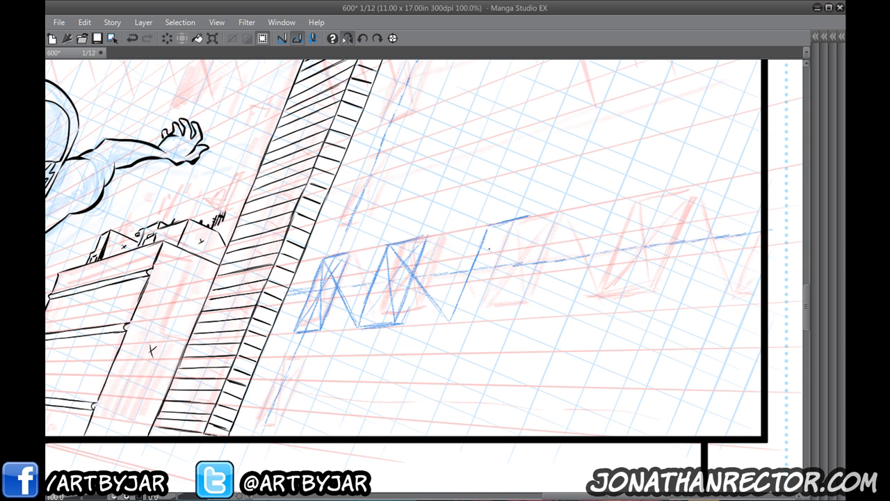
{"action": "mouse_move", "coordinate": [531, 218]}
{"action": "left_mouse_down"}
{"action": "mouse_move", "coordinate": [495, 325]}
{"action": "mouse_move", "coordinate": [447, 323]}
{"action": "left_mouse_up"}
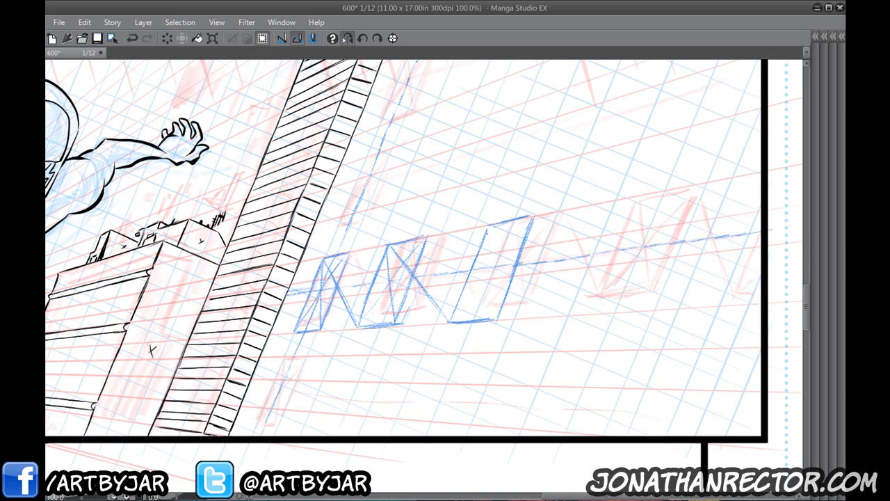
Pencil diagonals from the third and fourth windows' upper corners and draw the fourth and fifth windows' edges up to the panel border.
{"action": "left_click_drag", "start_coordinate": [486, 232], "coordinate": [495, 317]}
{"action": "mouse_move", "coordinate": [492, 231]}
{"action": "left_mouse_down"}
{"action": "mouse_move", "coordinate": [551, 313]}
{"action": "mouse_move", "coordinate": [597, 207]}
{"action": "mouse_move", "coordinate": [558, 312]}
{"action": "mouse_move", "coordinate": [597, 207]}
{"action": "mouse_move", "coordinate": [658, 192]}
{"action": "mouse_move", "coordinate": [606, 311]}
{"action": "mouse_move", "coordinate": [556, 316]}
{"action": "left_mouse_up"}
{"action": "left_click_drag", "start_coordinate": [598, 206], "coordinate": [677, 307]}
{"action": "mouse_move", "coordinate": [732, 179]}
{"action": "left_mouse_down"}
{"action": "mouse_move", "coordinate": [683, 299]}
{"action": "mouse_move", "coordinate": [739, 303]}
{"action": "mouse_move", "coordinate": [760, 268]}
{"action": "left_mouse_up"}
{"action": "left_click_drag", "start_coordinate": [742, 305], "coordinate": [759, 272]}
{"action": "left_click_drag", "start_coordinate": [736, 178], "coordinate": [763, 173]}
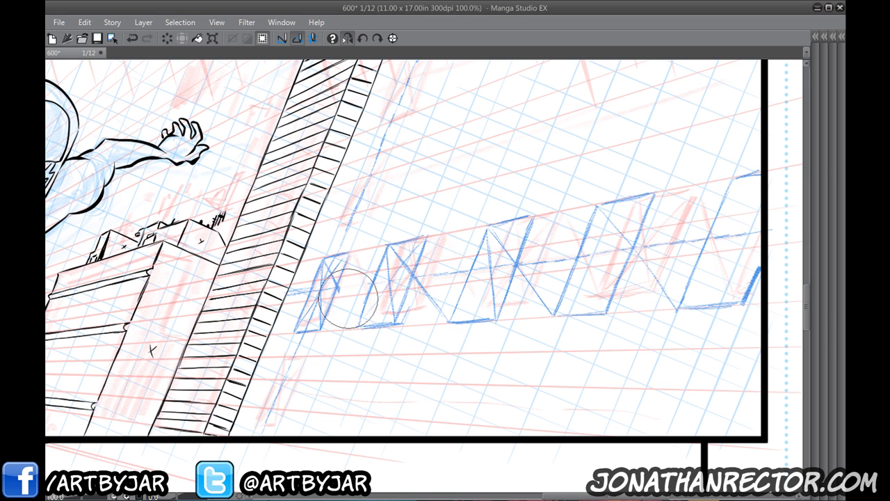
Erase the diagonal construction lines between the windows of the row and switch back to the pencil.
{"action": "left_click_drag", "start_coordinate": [539, 261], "coordinate": [540, 298]}
{"action": "left_click_drag", "start_coordinate": [647, 273], "coordinate": [690, 238]}
{"action": "key", "text": "p"}
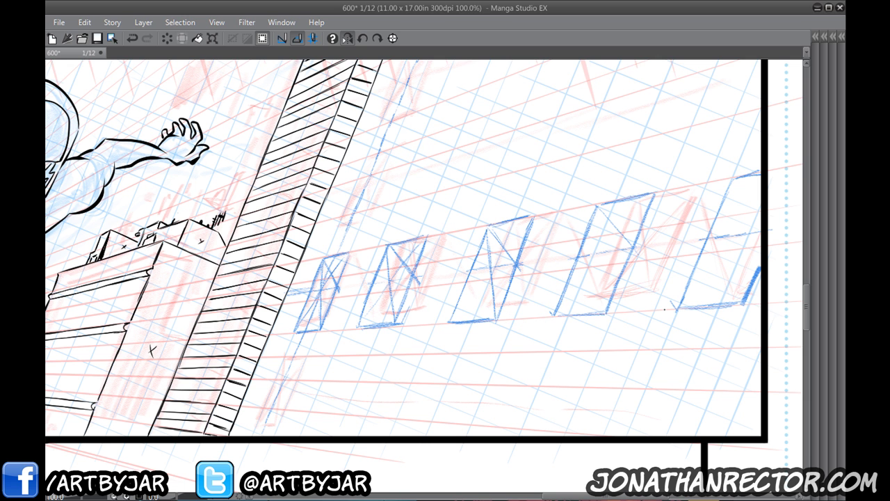
Pencil a construction line up from the first window and the lower edge of the window above it.
{"action": "left_click_drag", "start_coordinate": [313, 291], "coordinate": [336, 327]}
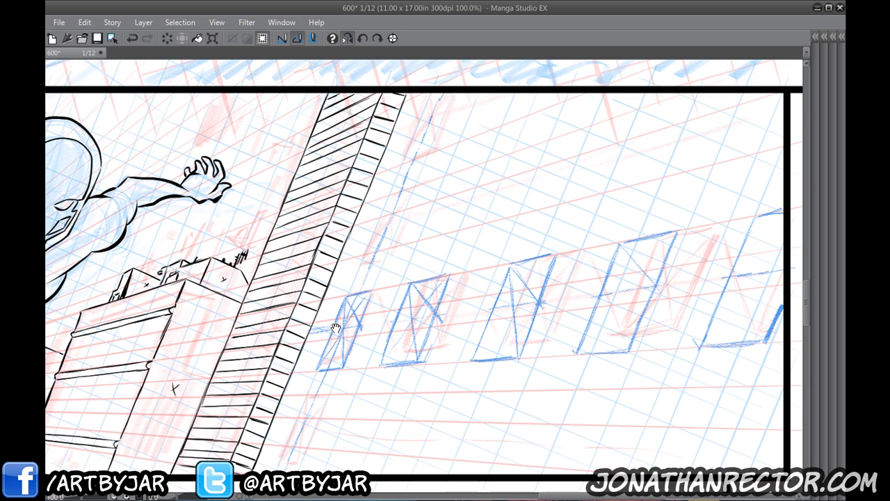
{"action": "left_click_drag", "start_coordinate": [350, 262], "coordinate": [370, 263]}
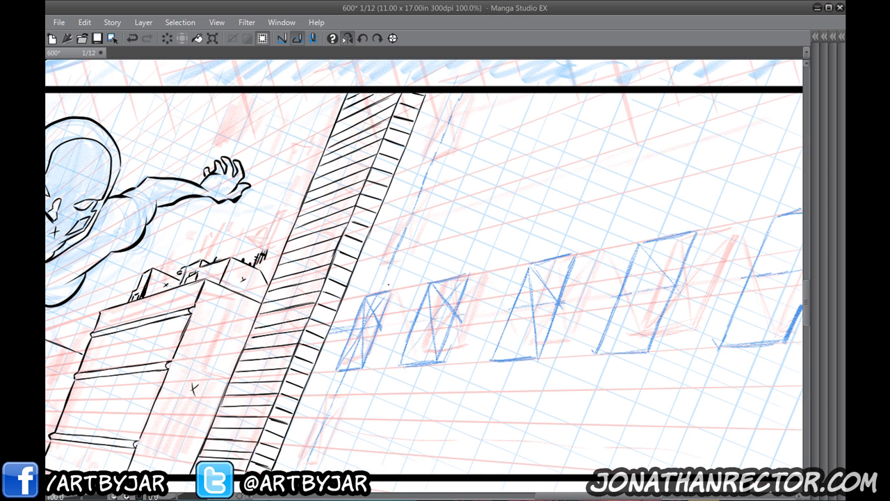
{"action": "left_click_drag", "start_coordinate": [379, 321], "coordinate": [382, 263]}
{"action": "left_click_drag", "start_coordinate": [381, 257], "coordinate": [411, 247]}
Try to pencil the diagonal and far edge of the window above the first one, and undo these strokes.
{"action": "mouse_move", "coordinate": [386, 251]}
{"action": "left_mouse_down"}
{"action": "mouse_move", "coordinate": [407, 203]}
{"action": "mouse_move", "coordinate": [418, 227]}
{"action": "left_mouse_up"}
{"action": "left_click_drag", "start_coordinate": [431, 192], "coordinate": [417, 233]}
{"action": "left_click_drag", "start_coordinate": [422, 217], "coordinate": [410, 248]}
{"action": "key", "text": "ctrl+z"}
{"action": "key", "text": "ctrl+z"}
{"action": "key", "text": "ctrl+z"}
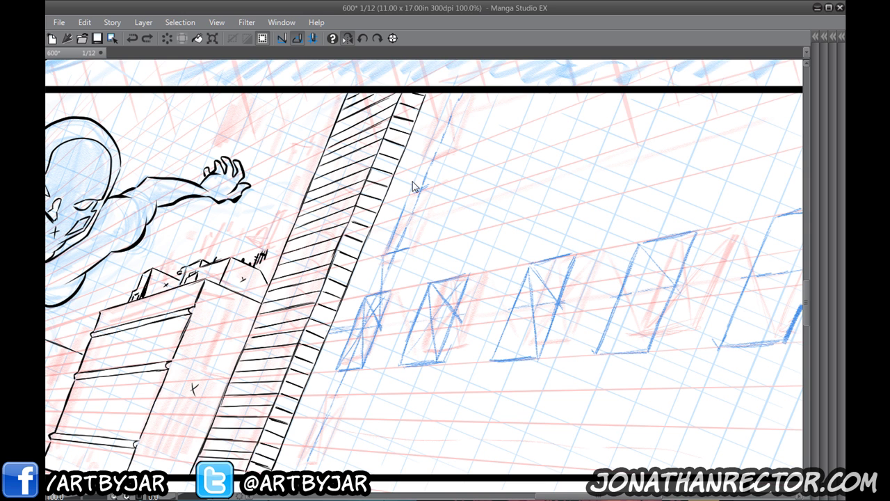
Pencil the top and far edges of the window above the first one, with diagonals crossing its frame.
{"action": "mouse_move", "coordinate": [413, 188]}
{"action": "left_mouse_down"}
{"action": "mouse_move", "coordinate": [409, 197]}
{"action": "mouse_move", "coordinate": [430, 182]}
{"action": "left_mouse_up"}
{"action": "left_click_drag", "start_coordinate": [413, 188], "coordinate": [437, 181]}
{"action": "left_click_drag", "start_coordinate": [414, 189], "coordinate": [420, 226]}
{"action": "left_click_drag", "start_coordinate": [426, 208], "coordinate": [412, 249]}
{"action": "left_click_drag", "start_coordinate": [436, 186], "coordinate": [413, 248]}
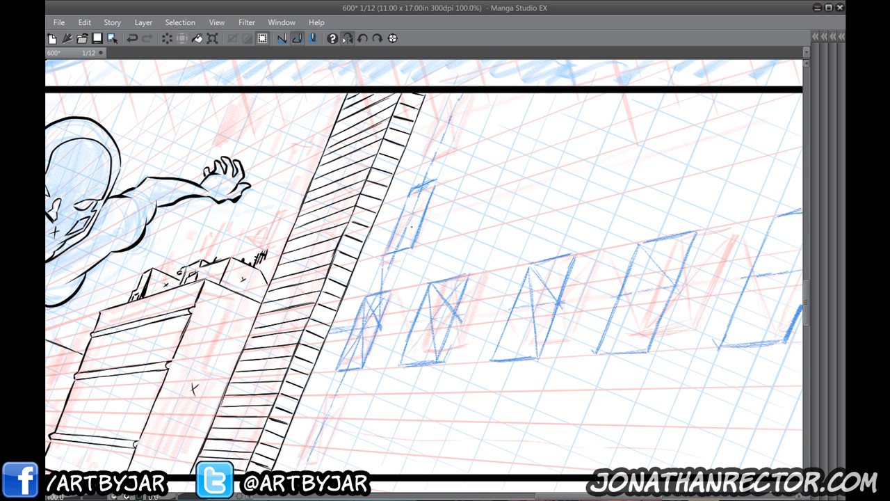
{"action": "mouse_move", "coordinate": [427, 208]}
{"action": "left_mouse_down"}
{"action": "mouse_move", "coordinate": [402, 217]}
{"action": "mouse_move", "coordinate": [410, 231]}
{"action": "left_mouse_up"}
{"action": "left_click_drag", "start_coordinate": [430, 190], "coordinate": [394, 242]}
{"action": "left_click_drag", "start_coordinate": [419, 201], "coordinate": [415, 235]}
Extend a construction line up to the next floor and pencil the topmost window's lower and far edges.
{"action": "left_click_drag", "start_coordinate": [424, 162], "coordinate": [420, 208]}
{"action": "mouse_move", "coordinate": [427, 154]}
{"action": "left_mouse_down"}
{"action": "mouse_move", "coordinate": [452, 144]}
{"action": "mouse_move", "coordinate": [447, 102]}
{"action": "mouse_move", "coordinate": [452, 141]}
{"action": "left_mouse_up"}
{"action": "left_click_drag", "start_coordinate": [470, 96], "coordinate": [456, 132]}
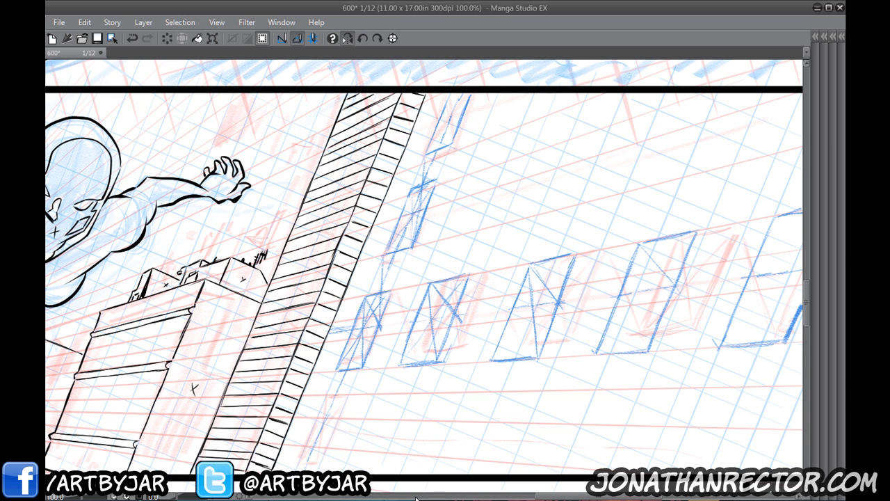
Pencil the window below the first one, and extend the second window's sides down to start the window beneath it.
{"action": "left_click_drag", "start_coordinate": [333, 281], "coordinate": [405, 173]}
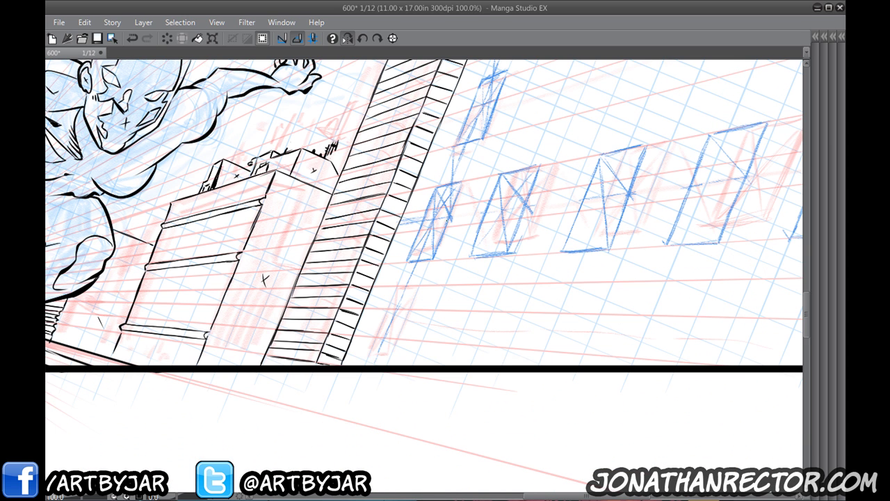
{"action": "mouse_move", "coordinate": [450, 216]}
{"action": "left_mouse_down"}
{"action": "mouse_move", "coordinate": [400, 284]}
{"action": "mouse_move", "coordinate": [419, 286]}
{"action": "mouse_move", "coordinate": [398, 285]}
{"action": "mouse_move", "coordinate": [393, 353]}
{"action": "left_mouse_up"}
{"action": "mouse_move", "coordinate": [390, 309]}
{"action": "left_mouse_down"}
{"action": "mouse_move", "coordinate": [370, 350]}
{"action": "mouse_move", "coordinate": [381, 354]}
{"action": "mouse_move", "coordinate": [368, 353]}
{"action": "left_mouse_up"}
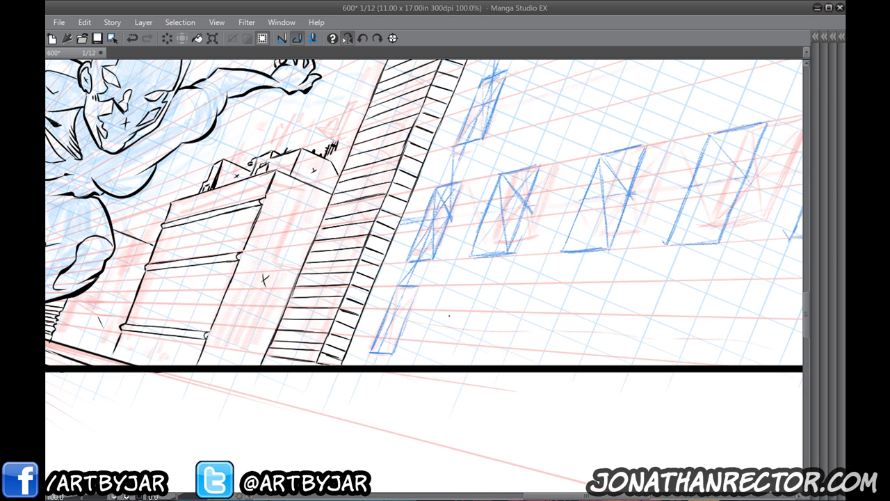
{"action": "left_click_drag", "start_coordinate": [442, 287], "coordinate": [455, 246]}
{"action": "left_click_drag", "start_coordinate": [501, 164], "coordinate": [448, 312]}
{"action": "left_click_drag", "start_coordinate": [536, 171], "coordinate": [478, 323]}
{"action": "left_click_drag", "start_coordinate": [505, 242], "coordinate": [473, 245]}
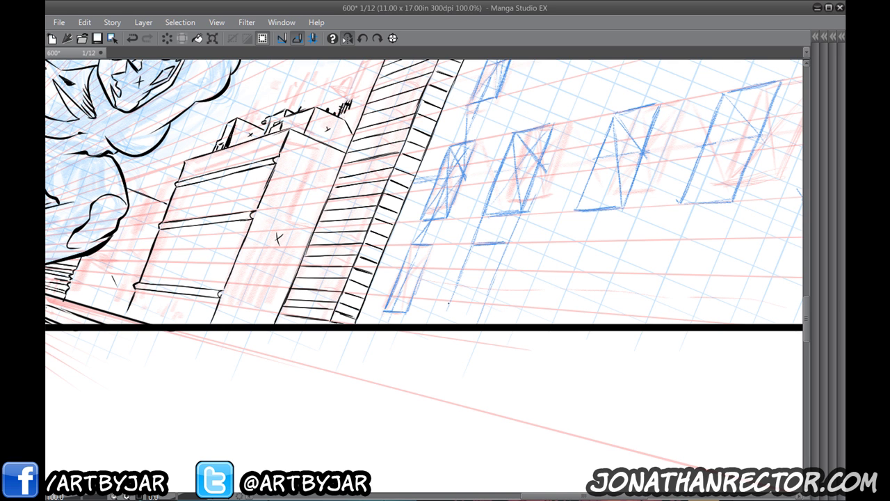
{"action": "mouse_move", "coordinate": [452, 295]}
{"action": "left_mouse_down"}
{"action": "mouse_move", "coordinate": [441, 322]}
{"action": "mouse_move", "coordinate": [477, 320]}
{"action": "left_mouse_up"}
Pencil the side and top edges of the remaining lower-row windows across to the panel border.
{"action": "mouse_move", "coordinate": [576, 203]}
{"action": "left_mouse_down"}
{"action": "mouse_move", "coordinate": [540, 305]}
{"action": "mouse_move", "coordinate": [569, 229]}
{"action": "left_mouse_up"}
{"action": "left_click_drag", "start_coordinate": [626, 199], "coordinate": [583, 316]}
{"action": "left_click_drag", "start_coordinate": [601, 240], "coordinate": [566, 242]}
{"action": "mouse_move", "coordinate": [550, 275]}
{"action": "left_mouse_down"}
{"action": "mouse_move", "coordinate": [534, 323]}
{"action": "mouse_move", "coordinate": [539, 312]}
{"action": "left_mouse_up"}
{"action": "left_click_drag", "start_coordinate": [578, 232], "coordinate": [556, 220]}
{"action": "left_click_drag", "start_coordinate": [534, 249], "coordinate": [510, 309]}
{"action": "left_click_drag", "start_coordinate": [588, 237], "coordinate": [541, 224]}
{"action": "mouse_move", "coordinate": [596, 216]}
{"action": "left_mouse_down"}
{"action": "mouse_move", "coordinate": [565, 291]}
{"action": "mouse_move", "coordinate": [602, 213]}
{"action": "mouse_move", "coordinate": [639, 243]}
{"action": "mouse_move", "coordinate": [648, 217]}
{"action": "mouse_move", "coordinate": [623, 280]}
{"action": "mouse_move", "coordinate": [644, 227]}
{"action": "mouse_move", "coordinate": [604, 214]}
{"action": "mouse_move", "coordinate": [648, 213]}
{"action": "left_mouse_up"}
{"action": "left_click_drag", "start_coordinate": [632, 253], "coordinate": [458, 253]}
{"action": "mouse_move", "coordinate": [545, 211]}
{"action": "left_mouse_down"}
{"action": "mouse_move", "coordinate": [517, 281]}
{"action": "mouse_move", "coordinate": [527, 255]}
{"action": "left_mouse_up"}
{"action": "mouse_move", "coordinate": [547, 214]}
{"action": "left_mouse_down"}
{"action": "mouse_move", "coordinate": [610, 207]}
{"action": "mouse_move", "coordinate": [568, 298]}
{"action": "left_mouse_up"}
{"action": "left_click_drag", "start_coordinate": [519, 274], "coordinate": [509, 298]}
Extend the windows' side edges up to the panel's top border as guides for the upper rows, and save the file.
{"action": "left_click_drag", "start_coordinate": [302, 182], "coordinate": [374, 372]}
{"action": "mouse_move", "coordinate": [424, 242]}
{"action": "left_mouse_down"}
{"action": "mouse_move", "coordinate": [419, 263]}
{"action": "mouse_move", "coordinate": [454, 238]}
{"action": "mouse_move", "coordinate": [493, 145]}
{"action": "left_mouse_up"}
{"action": "left_click_drag", "start_coordinate": [387, 323], "coordinate": [458, 136]}
{"action": "left_click_drag", "start_coordinate": [488, 304], "coordinate": [555, 135]}
{"action": "left_click_drag", "start_coordinate": [536, 293], "coordinate": [598, 140]}
{"action": "left_click_drag", "start_coordinate": [599, 274], "coordinate": [652, 136]}
{"action": "mouse_move", "coordinate": [658, 269]}
{"action": "left_mouse_down"}
{"action": "mouse_move", "coordinate": [694, 160]}
{"action": "mouse_move", "coordinate": [668, 233]}
{"action": "left_mouse_up"}
{"action": "left_click_drag", "start_coordinate": [733, 249], "coordinate": [757, 195]}
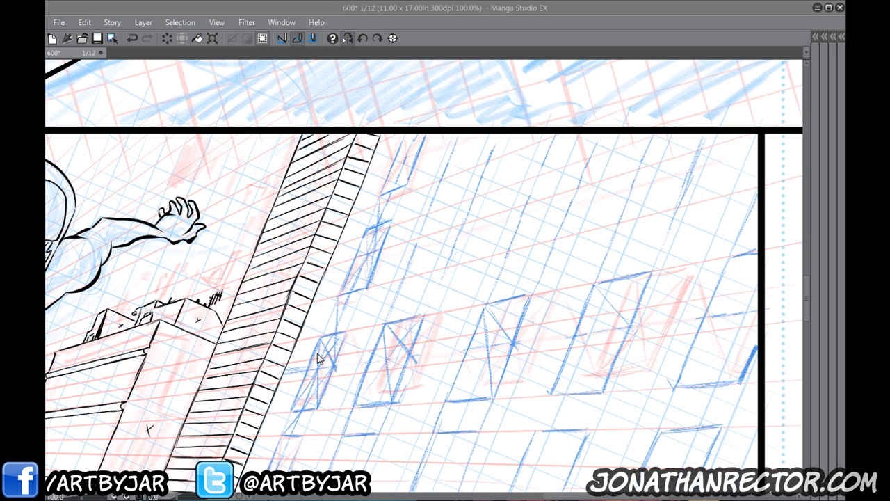
{"action": "key", "text": "ctrl+s"}
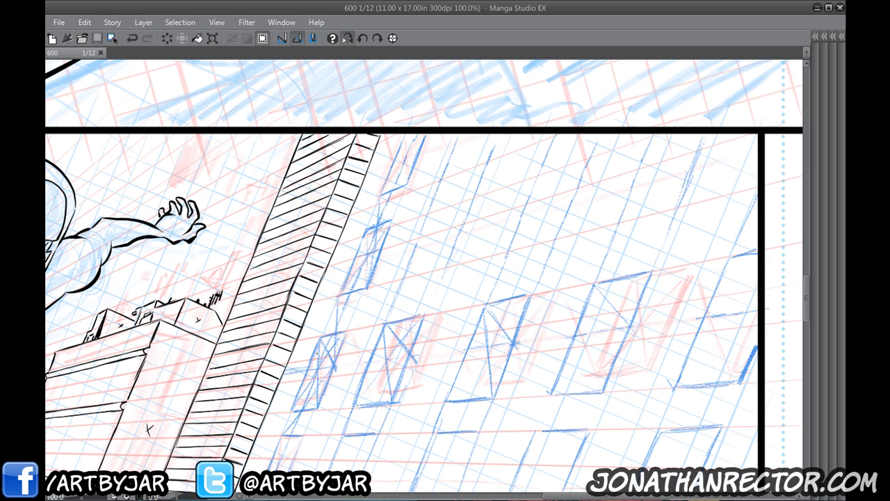
Pencil the bottom and top edges of the upper-row windows between the guides, plus the lower edges of the topmost row.
{"action": "left_click", "coordinate": [440, 270]}
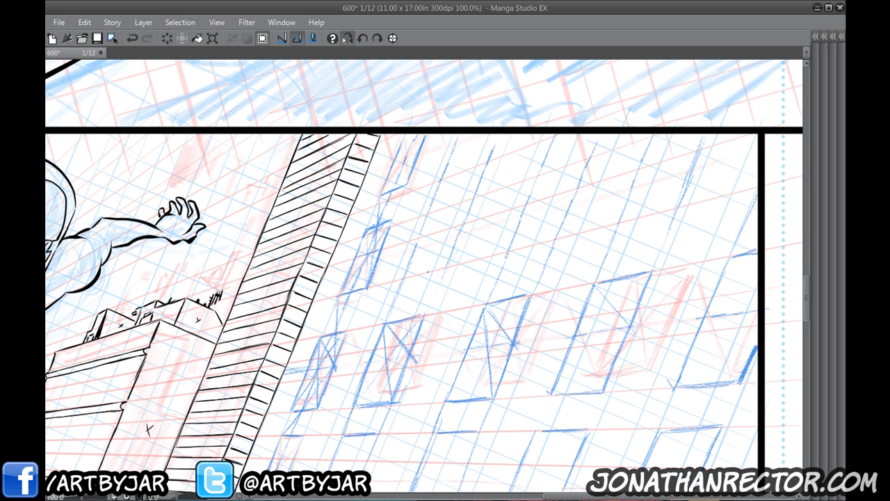
{"action": "left_click_drag", "start_coordinate": [438, 269], "coordinate": [417, 273]}
{"action": "mouse_move", "coordinate": [510, 250]}
{"action": "left_mouse_down"}
{"action": "mouse_move", "coordinate": [553, 241]}
{"action": "mouse_move", "coordinate": [510, 251]}
{"action": "left_mouse_up"}
{"action": "mouse_move", "coordinate": [623, 221]}
{"action": "left_mouse_down"}
{"action": "mouse_move", "coordinate": [676, 208]}
{"action": "mouse_move", "coordinate": [626, 221]}
{"action": "left_mouse_up"}
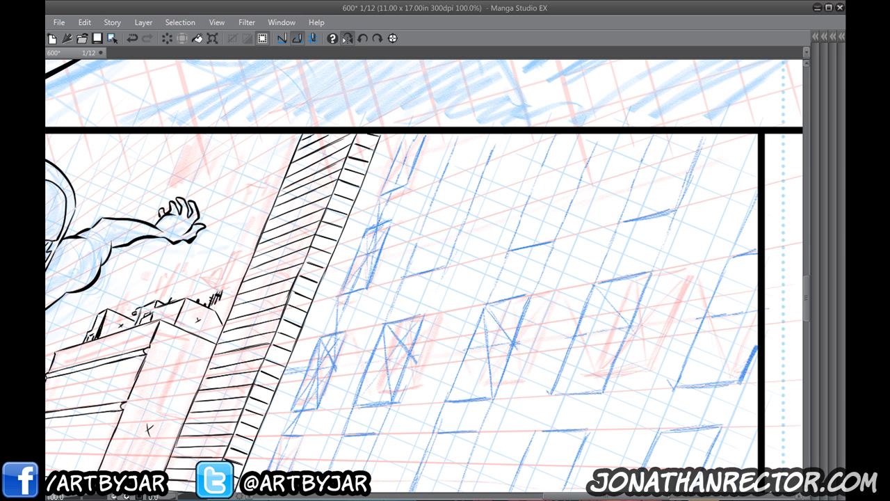
{"action": "mouse_move", "coordinate": [430, 208]}
{"action": "left_mouse_down"}
{"action": "mouse_move", "coordinate": [476, 190]}
{"action": "mouse_move", "coordinate": [434, 204]}
{"action": "left_mouse_up"}
{"action": "mouse_move", "coordinate": [544, 165]}
{"action": "left_mouse_down"}
{"action": "mouse_move", "coordinate": [590, 151]}
{"action": "mouse_move", "coordinate": [563, 144]}
{"action": "left_mouse_up"}
{"action": "mouse_move", "coordinate": [444, 171]}
{"action": "left_mouse_down"}
{"action": "mouse_move", "coordinate": [492, 151]}
{"action": "mouse_move", "coordinate": [473, 159]}
{"action": "left_mouse_up"}
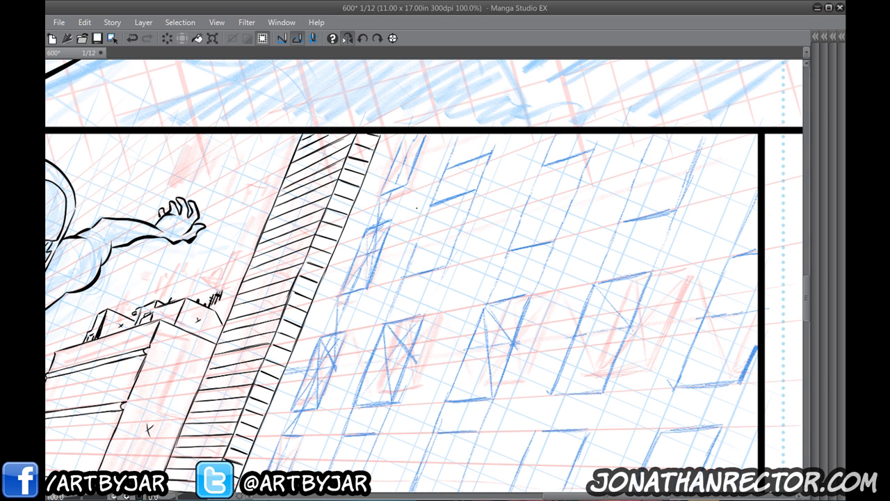
Pencil a second line just inside the top edge of each middle-row window to give the frames thickness.
{"action": "mouse_move", "coordinate": [359, 334]}
{"action": "left_mouse_down"}
{"action": "mouse_move", "coordinate": [388, 307]}
{"action": "mouse_move", "coordinate": [362, 331]}
{"action": "left_mouse_up"}
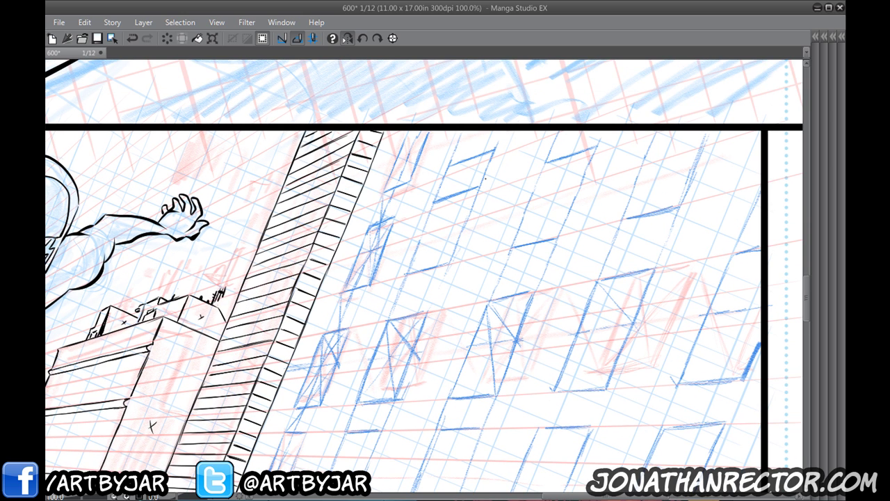
{"action": "left_click_drag", "start_coordinate": [364, 368], "coordinate": [388, 270]}
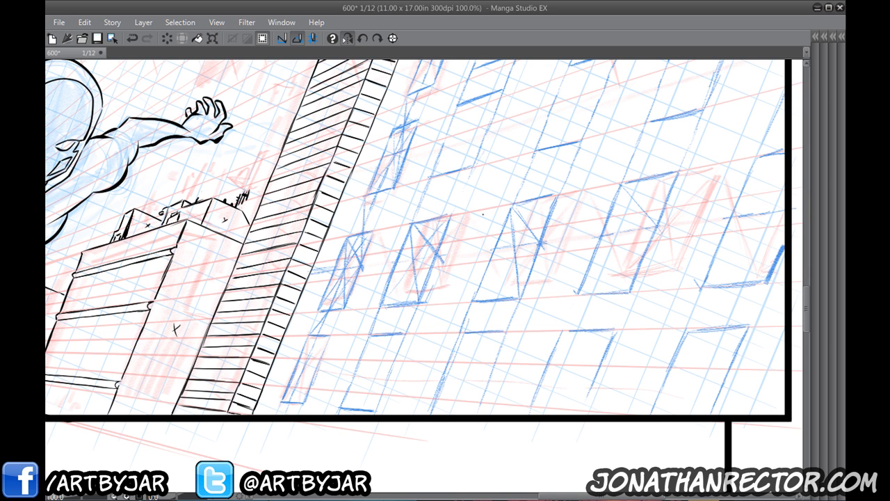
{"action": "left_click_drag", "start_coordinate": [778, 160], "coordinate": [754, 165]}
{"action": "left_click_drag", "start_coordinate": [673, 179], "coordinate": [621, 188]}
{"action": "left_click_drag", "start_coordinate": [553, 197], "coordinate": [515, 207]}
{"action": "left_click_drag", "start_coordinate": [441, 221], "coordinate": [347, 243]}
Pencil a second line just inside the bottom edge of each middle-row window.
{"action": "mouse_move", "coordinate": [302, 298]}
{"action": "left_mouse_down"}
{"action": "mouse_move", "coordinate": [242, 309]}
{"action": "mouse_move", "coordinate": [270, 318]}
{"action": "mouse_move", "coordinate": [260, 321]}
{"action": "left_mouse_up"}
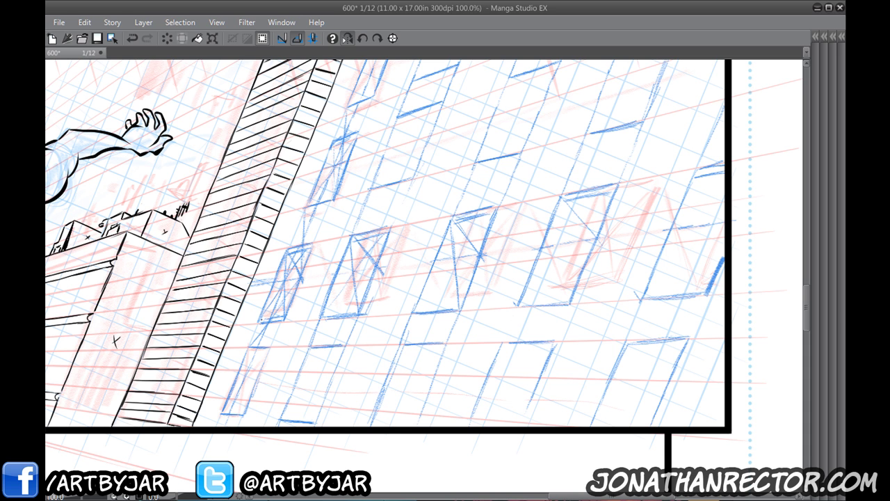
{"action": "mouse_move", "coordinate": [359, 309]}
{"action": "left_mouse_down"}
{"action": "mouse_move", "coordinate": [327, 313]}
{"action": "mouse_move", "coordinate": [335, 311]}
{"action": "left_mouse_up"}
{"action": "left_click_drag", "start_coordinate": [452, 302], "coordinate": [416, 308]}
{"action": "left_click_drag", "start_coordinate": [570, 296], "coordinate": [531, 300]}
{"action": "left_click_drag", "start_coordinate": [694, 288], "coordinate": [649, 291]}
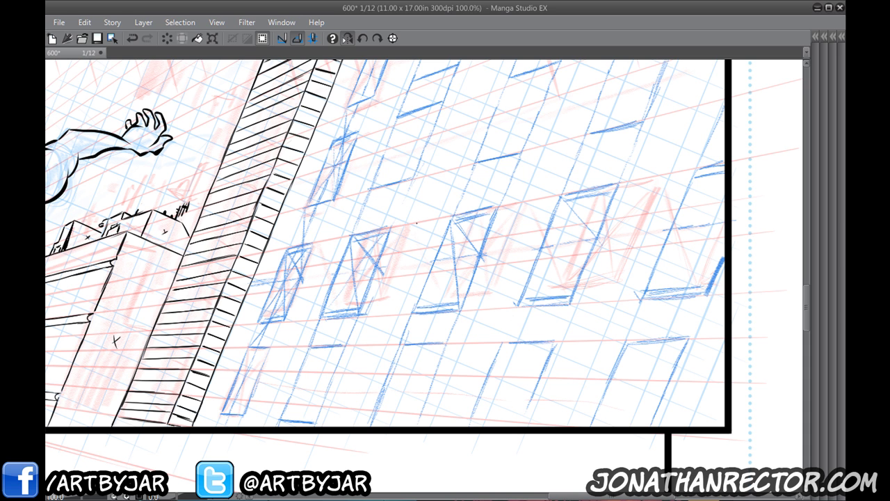
Pencil inner frame lines along the top edges of the lower-row windows and the bottom edges of the nearest ones.
{"action": "left_click_drag", "start_coordinate": [546, 334], "coordinate": [555, 269]}
{"action": "left_click_drag", "start_coordinate": [682, 283], "coordinate": [636, 286]}
{"action": "left_click_drag", "start_coordinate": [556, 282], "coordinate": [512, 285]}
{"action": "left_click_drag", "start_coordinate": [540, 284], "coordinate": [511, 287]}
{"action": "mouse_move", "coordinate": [425, 284]}
{"action": "left_mouse_down"}
{"action": "mouse_move", "coordinate": [449, 284]}
{"action": "mouse_move", "coordinate": [415, 286]}
{"action": "left_mouse_up"}
{"action": "mouse_move", "coordinate": [327, 287]}
{"action": "left_mouse_down"}
{"action": "mouse_move", "coordinate": [318, 286]}
{"action": "mouse_move", "coordinate": [352, 287]}
{"action": "left_mouse_up"}
{"action": "mouse_move", "coordinate": [276, 288]}
{"action": "left_mouse_down"}
{"action": "mouse_move", "coordinate": [258, 288]}
{"action": "mouse_move", "coordinate": [278, 287]}
{"action": "left_mouse_up"}
{"action": "mouse_move", "coordinate": [242, 338]}
{"action": "left_mouse_down"}
{"action": "mouse_move", "coordinate": [187, 341]}
{"action": "mouse_move", "coordinate": [358, 362]}
{"action": "left_mouse_up"}
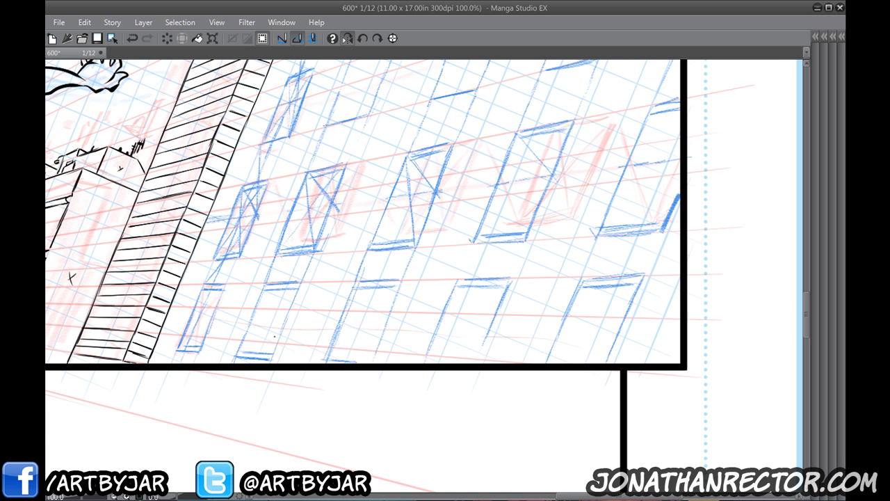
Pencil inner frame lines along the bottom edges of the upper-row windows.
{"action": "left_click_drag", "start_coordinate": [278, 244], "coordinate": [311, 356]}
{"action": "left_click_drag", "start_coordinate": [319, 247], "coordinate": [301, 252]}
{"action": "mouse_move", "coordinate": [364, 232]}
{"action": "left_mouse_down"}
{"action": "mouse_move", "coordinate": [401, 222]}
{"action": "mouse_move", "coordinate": [391, 224]}
{"action": "left_mouse_up"}
{"action": "left_click_drag", "start_coordinate": [472, 204], "coordinate": [504, 197]}
{"action": "left_click_drag", "start_coordinate": [469, 206], "coordinate": [505, 196]}
{"action": "left_click_drag", "start_coordinate": [577, 175], "coordinate": [633, 162]}
{"action": "left_click_drag", "start_coordinate": [580, 174], "coordinate": [634, 160]}
Pencil inner frame lines along the upper row's top edges and the topmost row's horizontal edges.
{"action": "left_click_drag", "start_coordinate": [378, 167], "coordinate": [406, 187]}
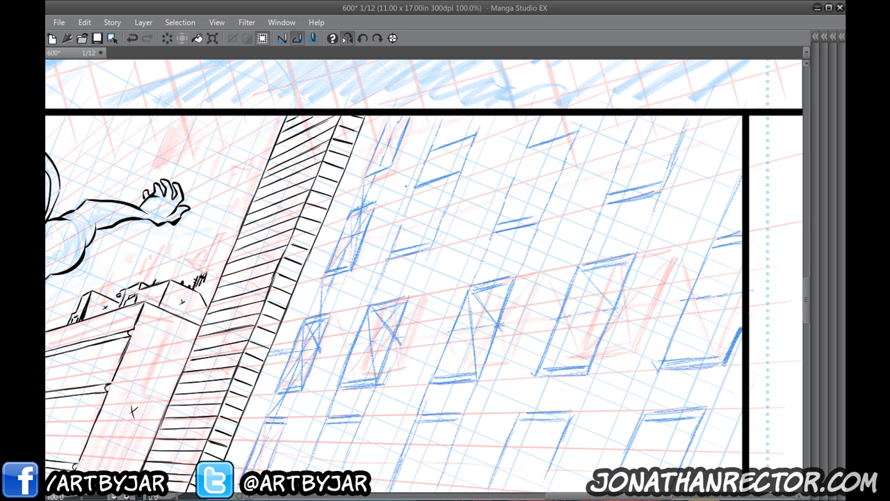
{"action": "left_click_drag", "start_coordinate": [346, 218], "coordinate": [360, 211]}
{"action": "left_click_drag", "start_coordinate": [416, 190], "coordinate": [460, 177]}
{"action": "mouse_move", "coordinate": [523, 157]}
{"action": "left_mouse_down"}
{"action": "mouse_move", "coordinate": [572, 141]}
{"action": "mouse_move", "coordinate": [556, 145]}
{"action": "left_mouse_up"}
{"action": "left_click_drag", "start_coordinate": [369, 171], "coordinate": [476, 130]}
Pencil inner side lines in the third window of the middle row and the window directly below it.
{"action": "scroll", "coordinate": [487, 123], "scroll_direction": "down", "scroll_amount": 3}
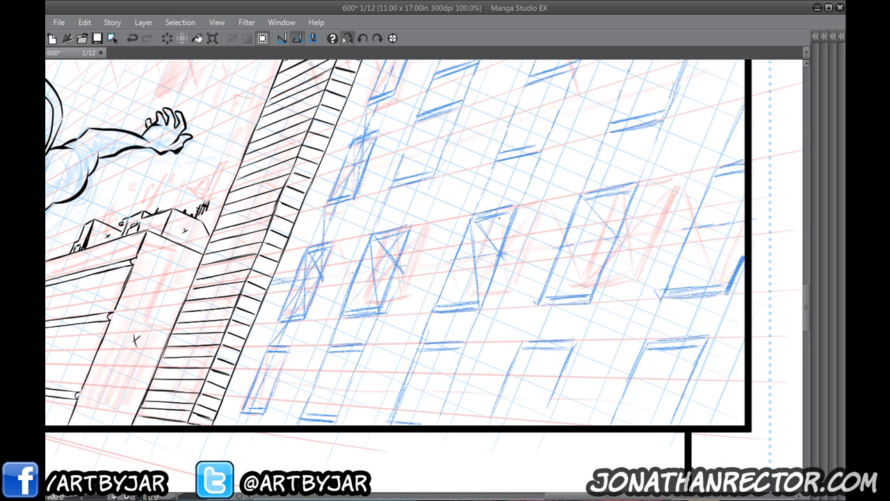
{"action": "left_click_drag", "start_coordinate": [511, 217], "coordinate": [479, 299]}
{"action": "left_click_drag", "start_coordinate": [470, 239], "coordinate": [440, 305]}
{"action": "left_click_drag", "start_coordinate": [422, 354], "coordinate": [396, 421]}
{"action": "left_click_drag", "start_coordinate": [456, 349], "coordinate": [431, 420]}
Pencil inner side lines in the fourth and fifth windows of the middle and lower rows.
{"action": "left_click_drag", "start_coordinate": [584, 200], "coordinate": [549, 295]}
{"action": "left_click_drag", "start_coordinate": [628, 192], "coordinate": [588, 292]}
{"action": "mouse_move", "coordinate": [716, 182]}
{"action": "left_mouse_down"}
{"action": "mouse_move", "coordinate": [696, 230]}
{"action": "mouse_move", "coordinate": [743, 244]}
{"action": "left_mouse_up"}
{"action": "left_click_drag", "start_coordinate": [728, 276], "coordinate": [744, 241]}
{"action": "left_click_drag", "start_coordinate": [696, 346], "coordinate": [663, 425]}
{"action": "left_click_drag", "start_coordinate": [650, 348], "coordinate": [617, 423]}
{"action": "left_click_drag", "start_coordinate": [561, 357], "coordinate": [537, 420]}
{"action": "left_click_drag", "start_coordinate": [524, 350], "coordinate": [505, 406]}
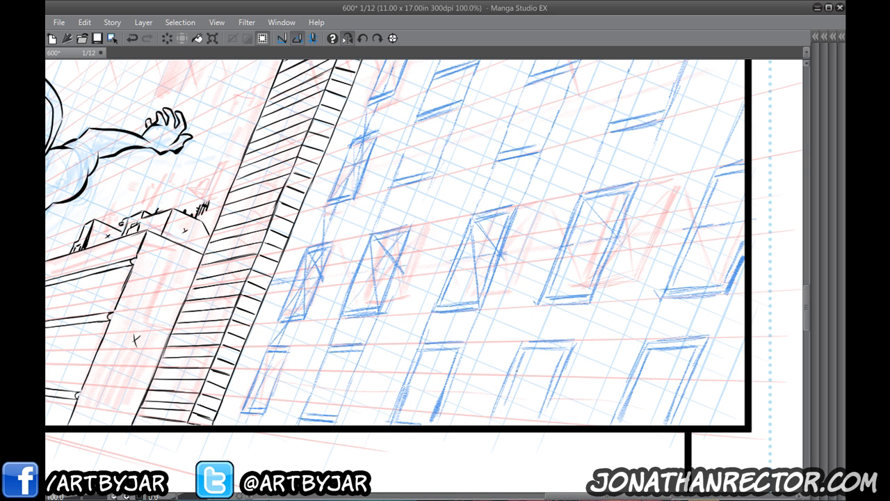
Pencil inner side lines in the first two lower-row windows and the second middle-row window.
{"action": "left_click_drag", "start_coordinate": [306, 272], "coordinate": [366, 238]}
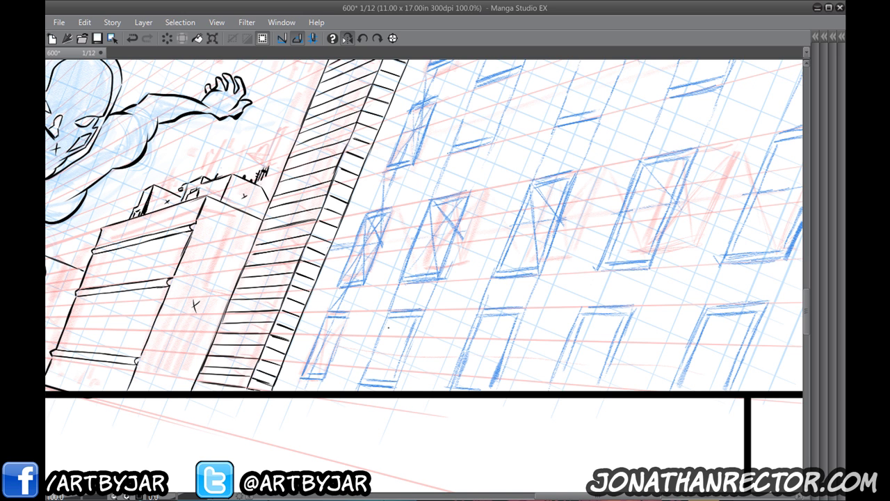
{"action": "mouse_move", "coordinate": [343, 319]}
{"action": "left_mouse_down"}
{"action": "mouse_move", "coordinate": [324, 374]}
{"action": "mouse_move", "coordinate": [316, 351]}
{"action": "left_mouse_up"}
{"action": "left_click_drag", "start_coordinate": [381, 200], "coordinate": [353, 290]}
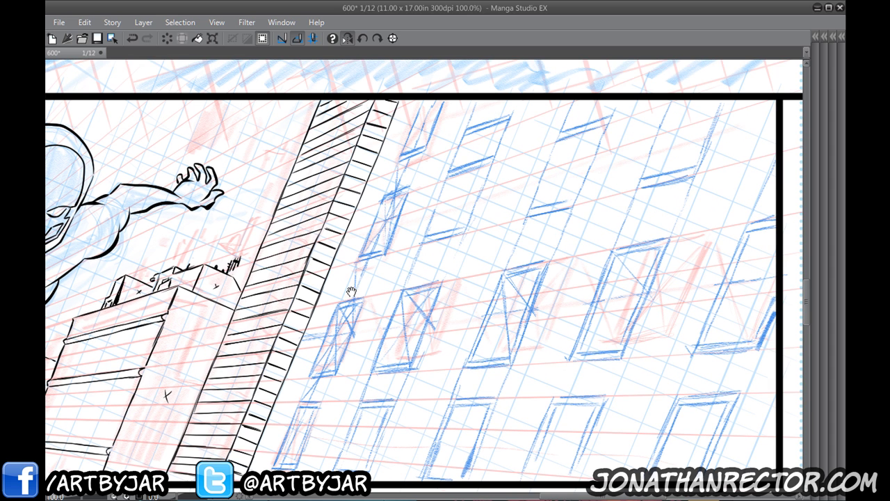
{"action": "left_click_drag", "start_coordinate": [434, 288], "coordinate": [413, 353]}
{"action": "left_click_drag", "start_coordinate": [407, 299], "coordinate": [369, 365]}
Pencil inner side lines in the second upper-row window and the topmost window beside the brick column.
{"action": "left_click_drag", "start_coordinate": [446, 245], "coordinate": [436, 273]}
{"action": "left_click_drag", "start_coordinate": [426, 222], "coordinate": [410, 264]}
{"action": "mouse_move", "coordinate": [488, 142]}
{"action": "left_mouse_down"}
{"action": "mouse_move", "coordinate": [455, 153]}
{"action": "mouse_move", "coordinate": [442, 140]}
{"action": "mouse_move", "coordinate": [406, 155]}
{"action": "mouse_move", "coordinate": [398, 187]}
{"action": "left_mouse_up"}
{"action": "mouse_move", "coordinate": [410, 153]}
{"action": "left_mouse_down"}
{"action": "mouse_move", "coordinate": [400, 181]}
{"action": "mouse_move", "coordinate": [388, 180]}
{"action": "left_mouse_up"}
{"action": "left_click_drag", "start_coordinate": [390, 174], "coordinate": [385, 191]}
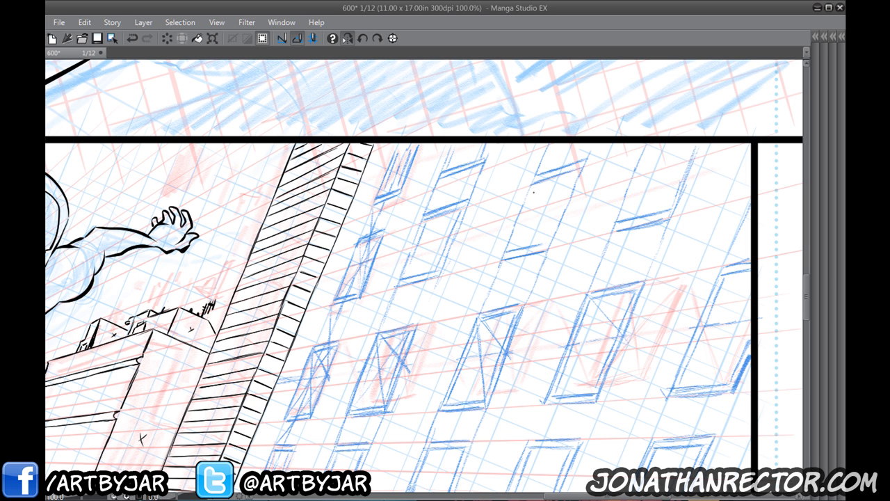
Pencil inner side lines in the third upper-row window and the large window next to it under the panel's top border.
{"action": "left_click_drag", "start_coordinate": [535, 188], "coordinate": [517, 234]}
{"action": "left_click_drag", "start_coordinate": [576, 170], "coordinate": [548, 241]}
{"action": "left_click_drag", "start_coordinate": [637, 182], "coordinate": [624, 213]}
{"action": "mouse_move", "coordinate": [644, 161]}
{"action": "left_mouse_down"}
{"action": "mouse_move", "coordinate": [631, 195]}
{"action": "mouse_move", "coordinate": [636, 183]}
{"action": "left_mouse_up"}
{"action": "mouse_move", "coordinate": [651, 149]}
{"action": "left_mouse_down"}
{"action": "mouse_move", "coordinate": [640, 174]}
{"action": "mouse_move", "coordinate": [672, 189]}
{"action": "left_mouse_up"}
{"action": "left_click_drag", "start_coordinate": [692, 149], "coordinate": [668, 206]}
{"action": "left_click_drag", "start_coordinate": [681, 175], "coordinate": [672, 195]}
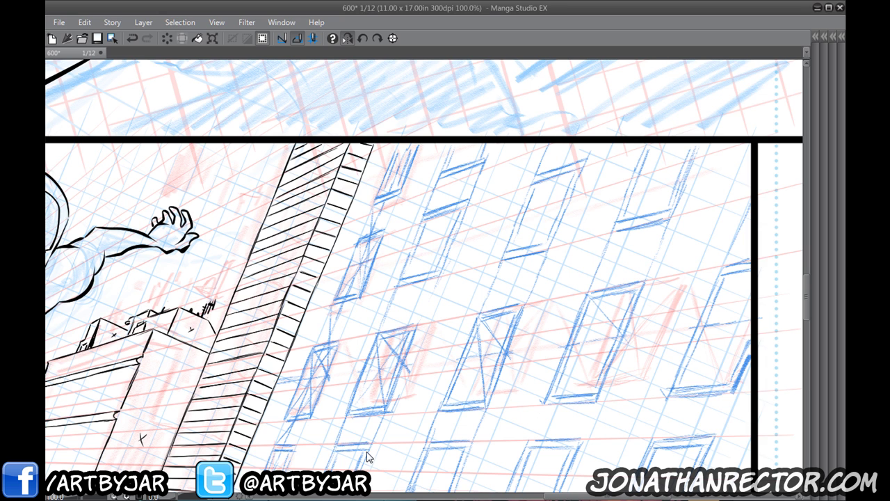
Lower the opacity of panel 4's window pencil layer to 43%.
{"action": "scroll", "coordinate": [367, 454], "scroll_direction": "down", "scroll_amount": 2}
{"action": "left_click_drag", "start_coordinate": [253, 234], "coordinate": [275, 106]}
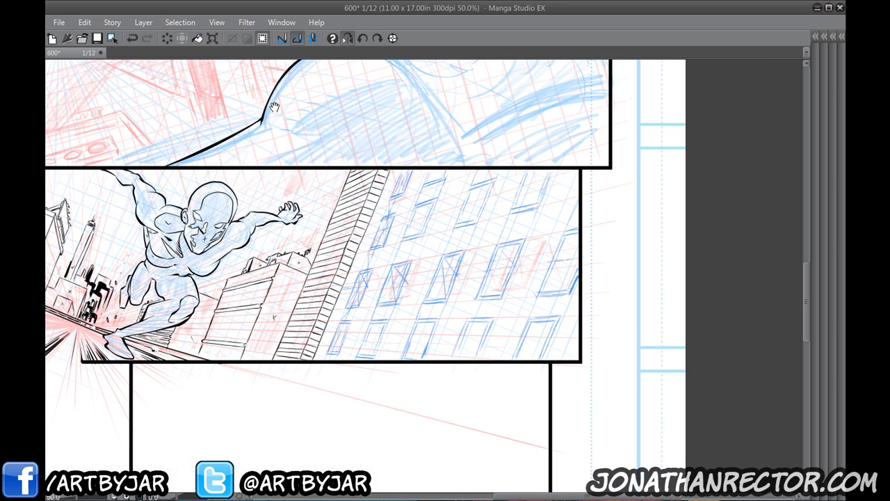
{"action": "scroll", "coordinate": [292, 275], "scroll_direction": "up", "scroll_amount": 2}
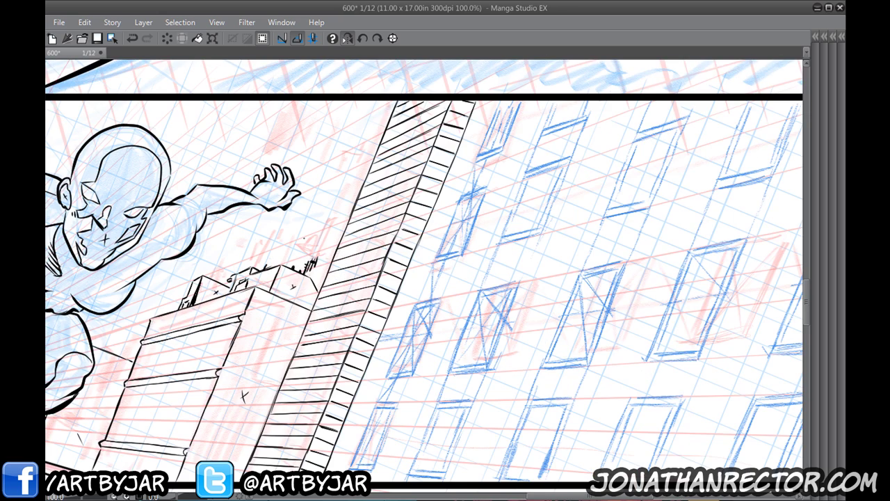
{"action": "key", "text": "Tab"}
{"action": "left_click_drag", "start_coordinate": [812, 323], "coordinate": [802, 324]}
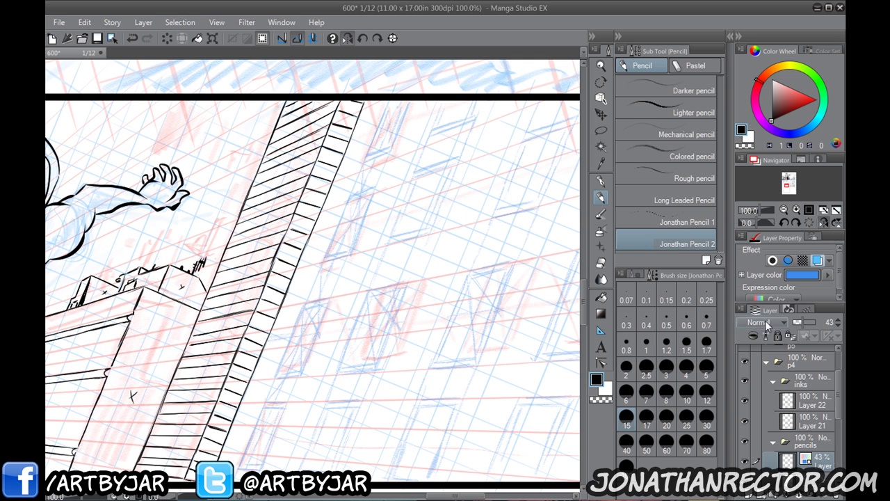
Identify the building ink layer by toggling its visibility, make Layer 21 active, and choose the Mapping pen.
{"action": "left_click", "coordinate": [794, 404]}
{"action": "left_click", "coordinate": [745, 422]}
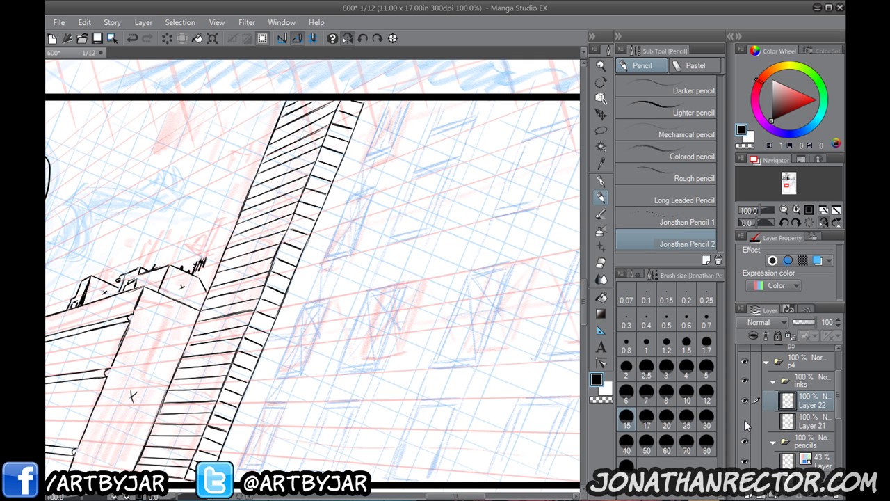
{"action": "left_click", "coordinate": [745, 422]}
{"action": "left_click", "coordinate": [795, 423]}
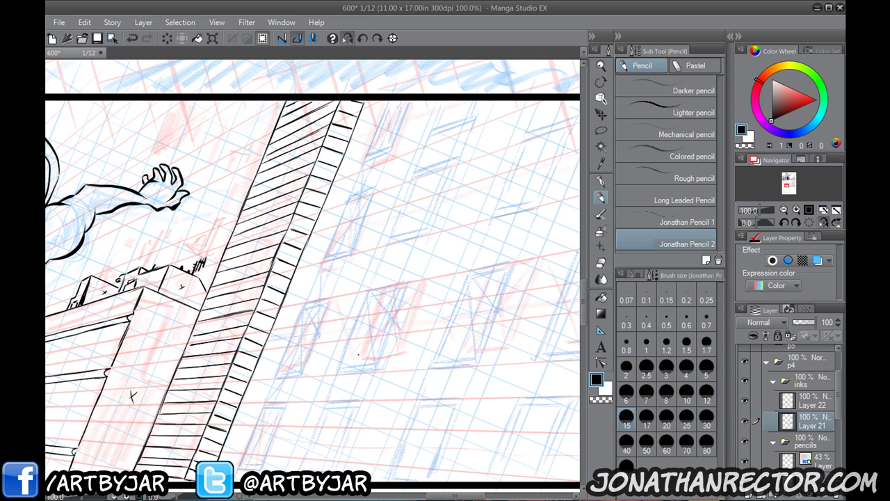
{"action": "left_click_drag", "start_coordinate": [297, 306], "coordinate": [248, 271]}
{"action": "left_click", "coordinate": [601, 182]}
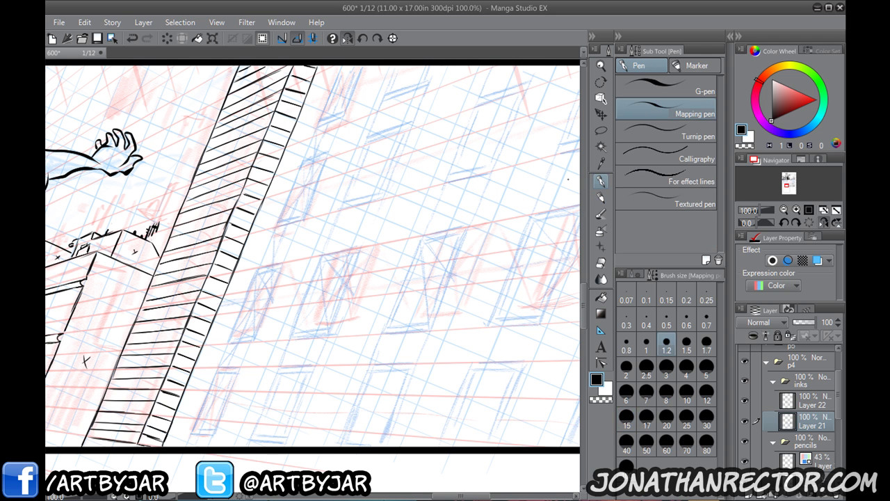
Ink the outer outline of the second middle-row window from the brick column.
{"action": "key", "text": "Tab"}
{"action": "left_click_drag", "start_coordinate": [353, 277], "coordinate": [383, 245]}
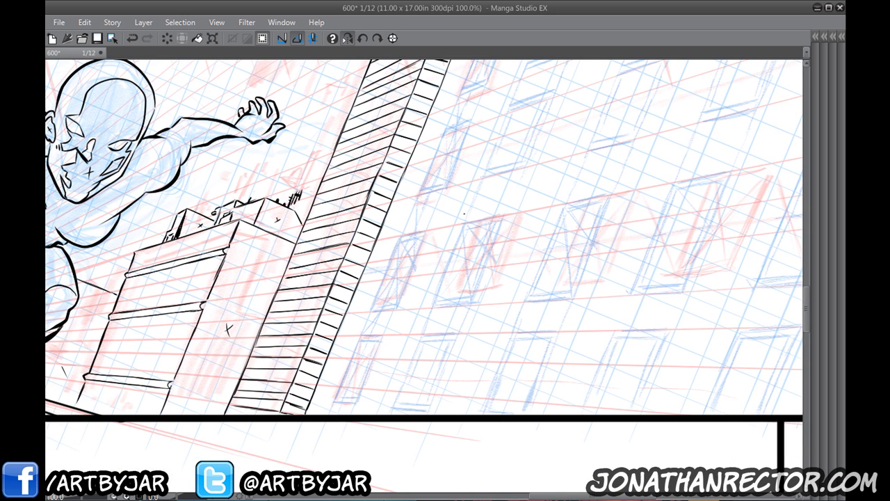
{"action": "left_click_drag", "start_coordinate": [461, 240], "coordinate": [435, 304]}
{"action": "left_click_drag", "start_coordinate": [502, 219], "coordinate": [472, 303]}
{"action": "left_click_drag", "start_coordinate": [502, 217], "coordinate": [465, 224]}
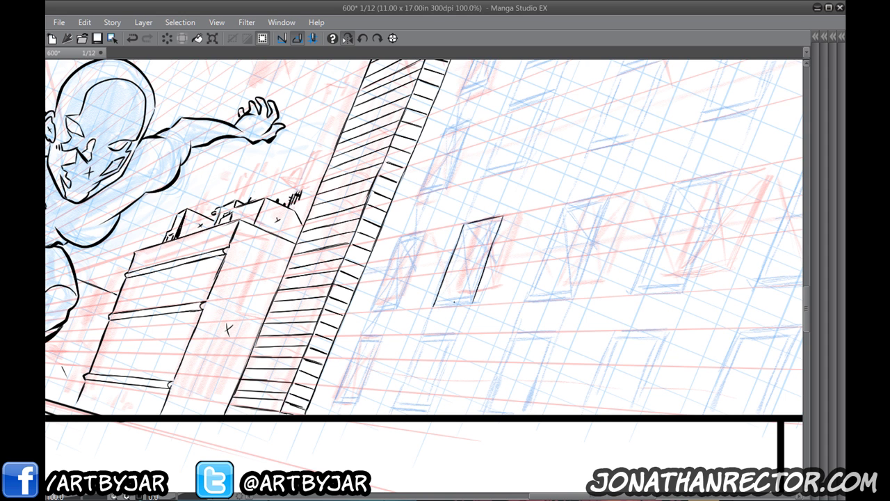
{"action": "left_click_drag", "start_coordinate": [472, 304], "coordinate": [434, 307]}
Ink the inner frame of the second middle-row window and double its outer edges for thickness.
{"action": "mouse_move", "coordinate": [500, 234]}
{"action": "left_mouse_down"}
{"action": "mouse_move", "coordinate": [513, 210]}
{"action": "mouse_move", "coordinate": [483, 276]}
{"action": "mouse_move", "coordinate": [454, 280]}
{"action": "left_mouse_up"}
{"action": "mouse_move", "coordinate": [507, 200]}
{"action": "left_mouse_down"}
{"action": "mouse_move", "coordinate": [481, 206]}
{"action": "mouse_move", "coordinate": [463, 250]}
{"action": "left_mouse_up"}
{"action": "left_click_drag", "start_coordinate": [471, 233], "coordinate": [452, 276]}
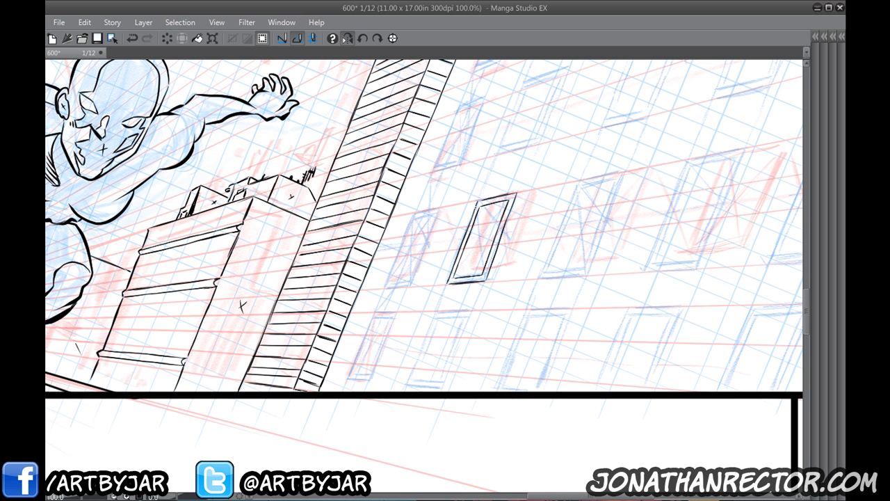
{"action": "left_click_drag", "start_coordinate": [518, 194], "coordinate": [487, 281]}
{"action": "left_click_drag", "start_coordinate": [480, 281], "coordinate": [451, 284]}
Ink the outer outline of the third middle-row window, plus its inner left and bottom frame lines.
{"action": "mouse_move", "coordinate": [455, 280]}
{"action": "left_mouse_down"}
{"action": "mouse_move", "coordinate": [483, 211]}
{"action": "mouse_move", "coordinate": [507, 204]}
{"action": "mouse_move", "coordinate": [417, 218]}
{"action": "left_mouse_up"}
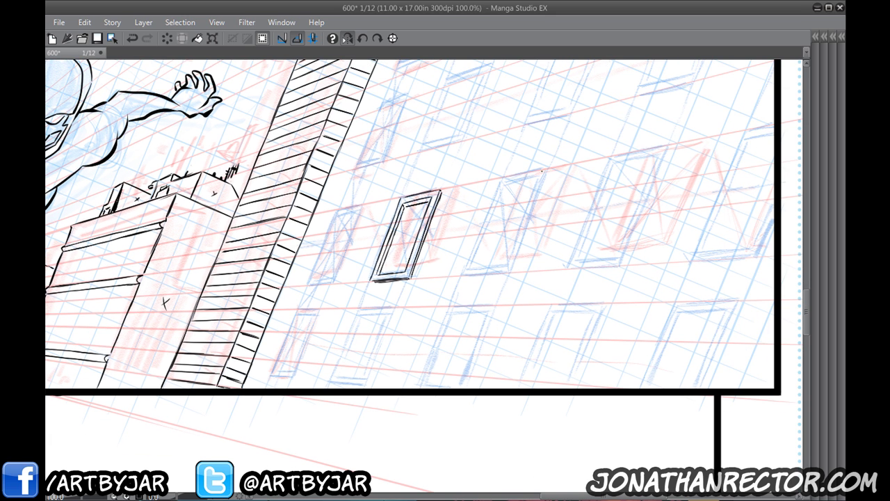
{"action": "mouse_move", "coordinate": [548, 167]}
{"action": "left_mouse_down"}
{"action": "mouse_move", "coordinate": [503, 178]}
{"action": "mouse_move", "coordinate": [466, 270]}
{"action": "left_mouse_up"}
{"action": "mouse_move", "coordinate": [548, 168]}
{"action": "left_mouse_down"}
{"action": "mouse_move", "coordinate": [513, 270]}
{"action": "mouse_move", "coordinate": [464, 275]}
{"action": "left_mouse_up"}
{"action": "mouse_move", "coordinate": [540, 173]}
{"action": "left_mouse_down"}
{"action": "mouse_move", "coordinate": [515, 241]}
{"action": "mouse_move", "coordinate": [471, 268]}
{"action": "left_mouse_up"}
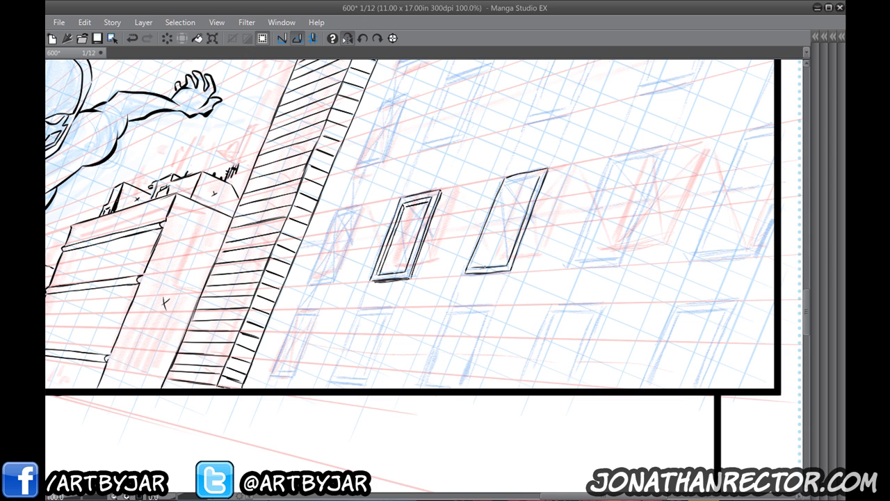
Flip the canvas view horizontally and finish the third middle-row window's inner frame and doubled outer edges in ink.
{"action": "left_click", "coordinate": [357, 40]}
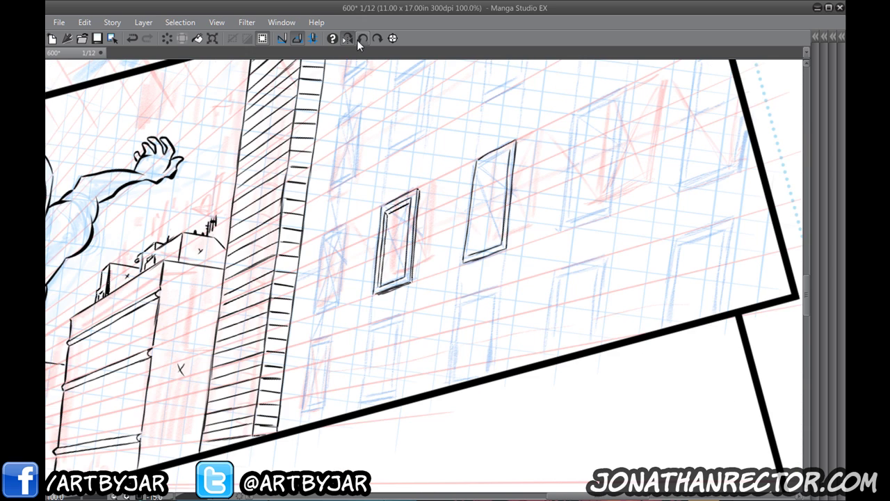
{"action": "left_click", "coordinate": [393, 39]}
{"action": "left_click_drag", "start_coordinate": [322, 280], "coordinate": [429, 295]}
{"action": "mouse_move", "coordinate": [486, 281]}
{"action": "left_mouse_down"}
{"action": "mouse_move", "coordinate": [452, 198]}
{"action": "mouse_move", "coordinate": [420, 191]}
{"action": "left_mouse_up"}
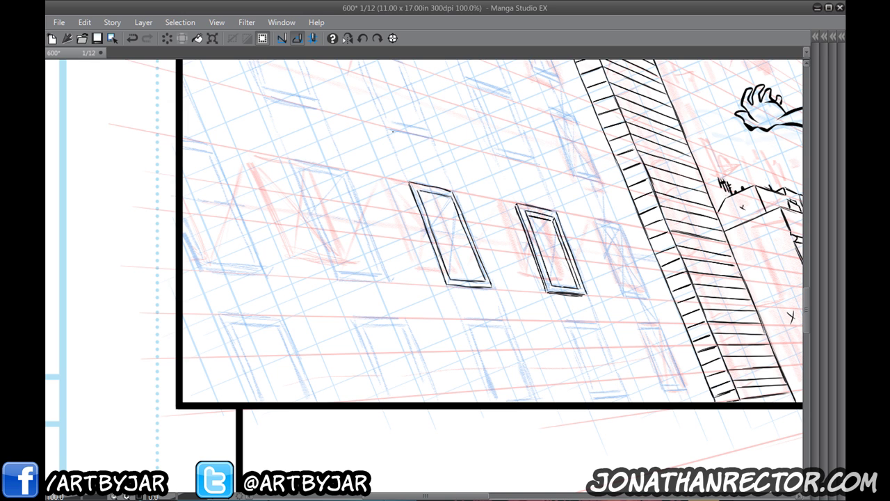
{"action": "left_click_drag", "start_coordinate": [405, 182], "coordinate": [444, 284]}
{"action": "mouse_move", "coordinate": [462, 288]}
{"action": "left_mouse_down"}
{"action": "mouse_move", "coordinate": [488, 292]}
{"action": "mouse_move", "coordinate": [480, 291]}
{"action": "left_mouse_up"}
{"action": "left_click_drag", "start_coordinate": [449, 200], "coordinate": [480, 276]}
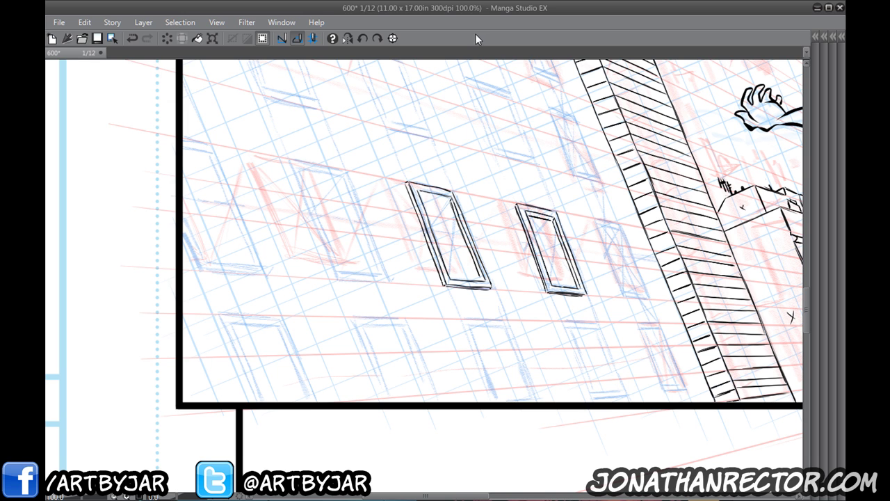
{"action": "left_click_drag", "start_coordinate": [451, 201], "coordinate": [424, 197]}
Ink the outer outline of the fourth middle-row window from the brick column.
{"action": "mouse_move", "coordinate": [312, 194]}
{"action": "left_mouse_down"}
{"action": "mouse_move", "coordinate": [396, 219]}
{"action": "mouse_move", "coordinate": [438, 218]}
{"action": "mouse_move", "coordinate": [452, 251]}
{"action": "left_mouse_up"}
{"action": "key", "text": "ctrl+z"}
{"action": "left_click_drag", "start_coordinate": [438, 219], "coordinate": [473, 306]}
{"action": "mouse_move", "coordinate": [431, 196]}
{"action": "left_mouse_down"}
{"action": "mouse_move", "coordinate": [382, 185]}
{"action": "mouse_move", "coordinate": [378, 196]}
{"action": "mouse_move", "coordinate": [424, 305]}
{"action": "mouse_move", "coordinate": [474, 308]}
{"action": "left_mouse_up"}
{"action": "mouse_move", "coordinate": [426, 202]}
{"action": "left_mouse_down"}
{"action": "mouse_move", "coordinate": [463, 299]}
{"action": "mouse_move", "coordinate": [427, 294]}
{"action": "left_mouse_up"}
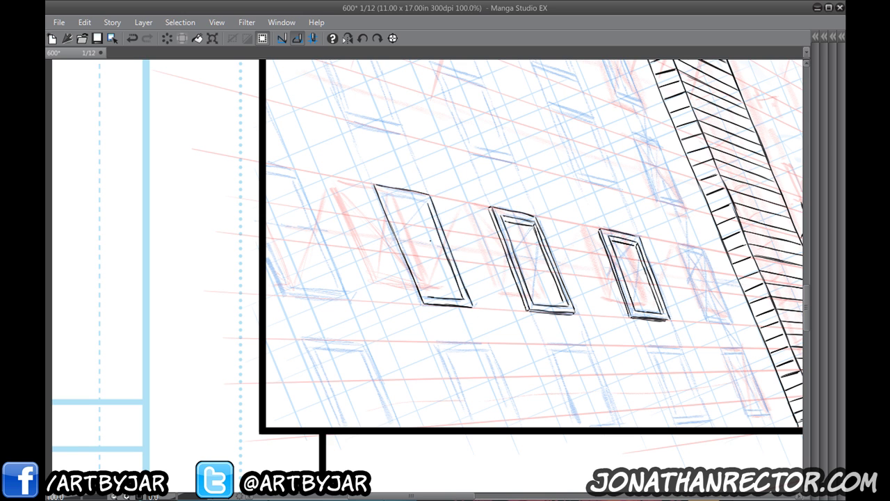
Ink the inner frame of the fourth middle-row window and double its outer side and bottom edges.
{"action": "mouse_move", "coordinate": [429, 204]}
{"action": "left_mouse_down"}
{"action": "mouse_move", "coordinate": [382, 191]}
{"action": "mouse_move", "coordinate": [427, 292]}
{"action": "left_mouse_up"}
{"action": "left_click_drag", "start_coordinate": [424, 206], "coordinate": [457, 298]}
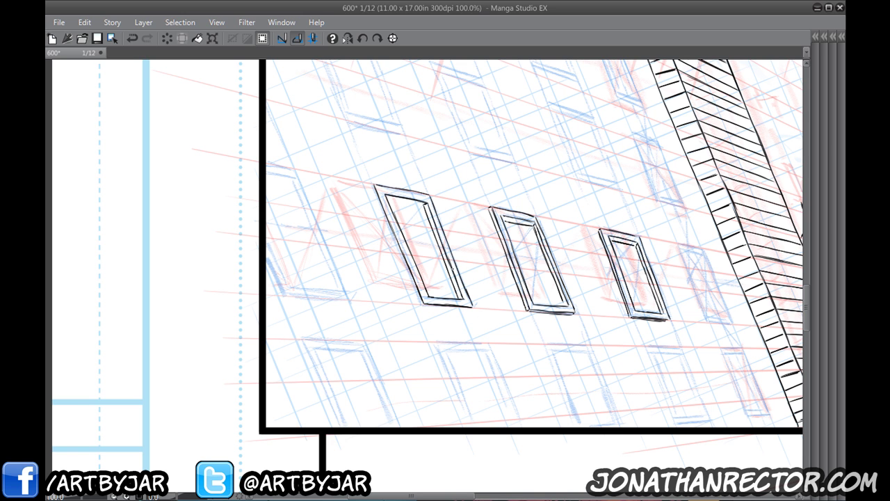
{"action": "left_click_drag", "start_coordinate": [424, 203], "coordinate": [388, 198]}
{"action": "left_click_drag", "start_coordinate": [346, 235], "coordinate": [376, 228]}
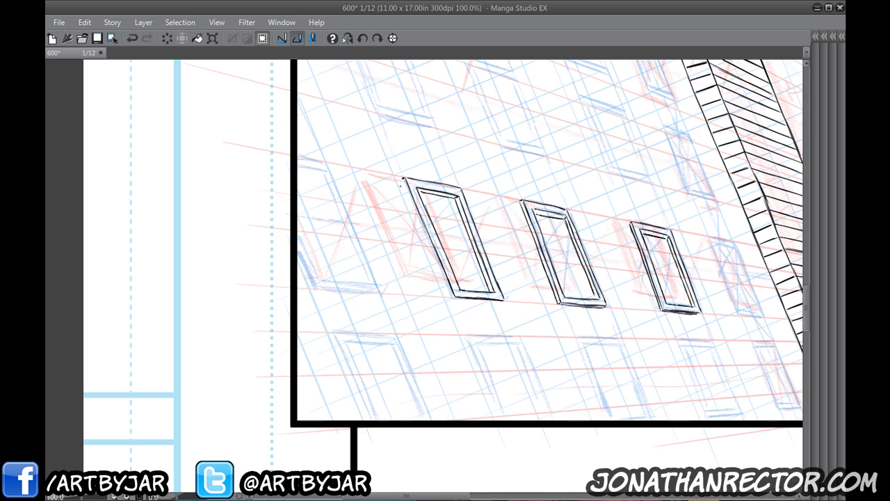
{"action": "left_click_drag", "start_coordinate": [402, 179], "coordinate": [447, 287]}
{"action": "left_click_drag", "start_coordinate": [441, 271], "coordinate": [451, 292]}
{"action": "left_click_drag", "start_coordinate": [485, 303], "coordinate": [455, 299]}
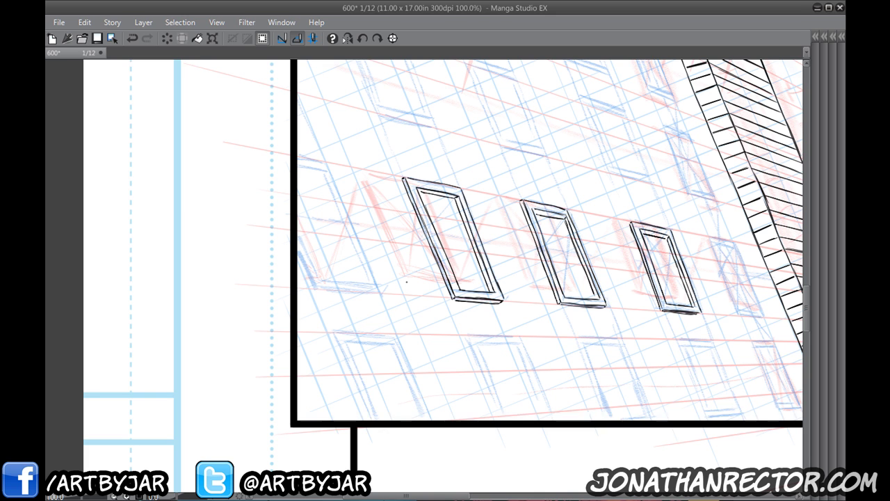
Ink the outer outline of the middle-row window cropped by the panel's side border.
{"action": "left_click_drag", "start_coordinate": [349, 261], "coordinate": [373, 279]}
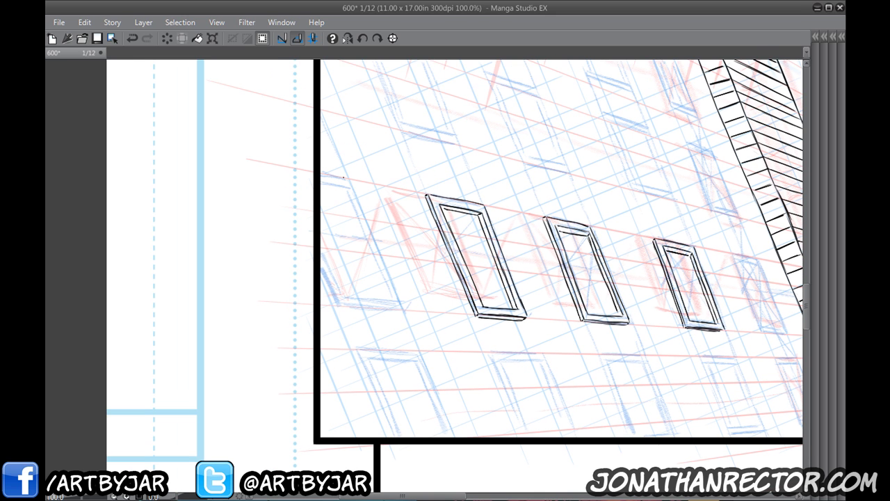
{"action": "mouse_move", "coordinate": [321, 172]}
{"action": "left_mouse_down"}
{"action": "mouse_move", "coordinate": [350, 180]}
{"action": "mouse_move", "coordinate": [400, 304]}
{"action": "left_mouse_up"}
{"action": "mouse_move", "coordinate": [401, 306]}
{"action": "left_mouse_down"}
{"action": "mouse_move", "coordinate": [338, 302]}
{"action": "mouse_move", "coordinate": [320, 259]}
{"action": "left_mouse_up"}
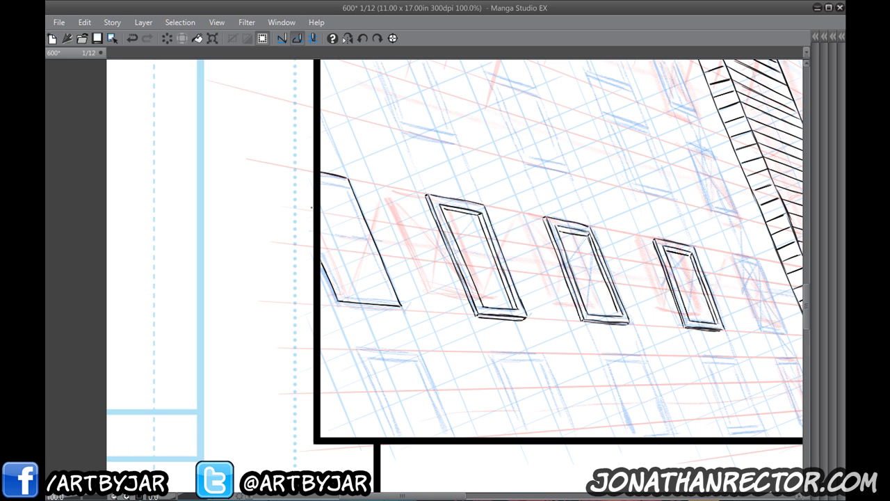
Ink the border-cropped window's inner frame and double its outer bottom edge.
{"action": "mouse_move", "coordinate": [345, 183]}
{"action": "left_mouse_down"}
{"action": "mouse_move", "coordinate": [315, 181]}
{"action": "mouse_move", "coordinate": [383, 194]}
{"action": "mouse_move", "coordinate": [335, 185]}
{"action": "mouse_move", "coordinate": [346, 180]}
{"action": "mouse_move", "coordinate": [384, 284]}
{"action": "mouse_move", "coordinate": [344, 295]}
{"action": "mouse_move", "coordinate": [316, 235]}
{"action": "left_mouse_up"}
{"action": "key", "text": "ctrl+z"}
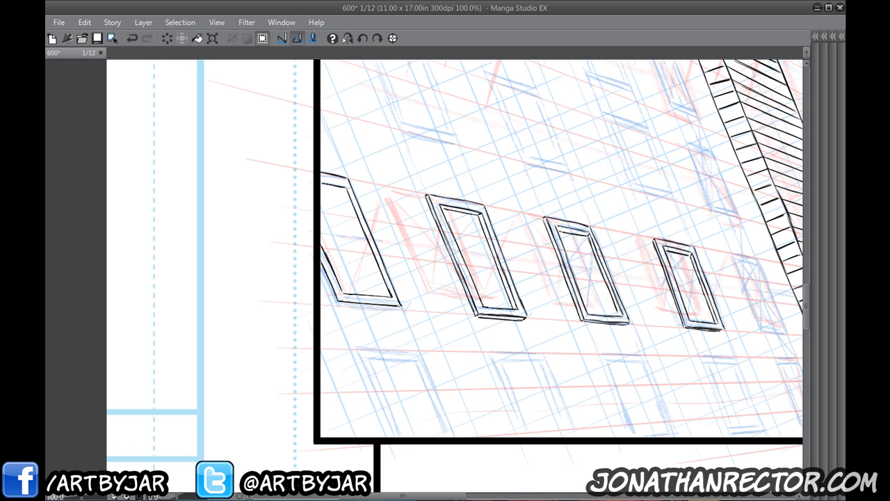
{"action": "mouse_move", "coordinate": [399, 311]}
{"action": "left_mouse_down"}
{"action": "mouse_move", "coordinate": [355, 308]}
{"action": "mouse_move", "coordinate": [315, 260]}
{"action": "left_mouse_up"}
{"action": "left_click_drag", "start_coordinate": [343, 192], "coordinate": [382, 290]}
{"action": "left_click_drag", "start_coordinate": [345, 192], "coordinate": [317, 185]}
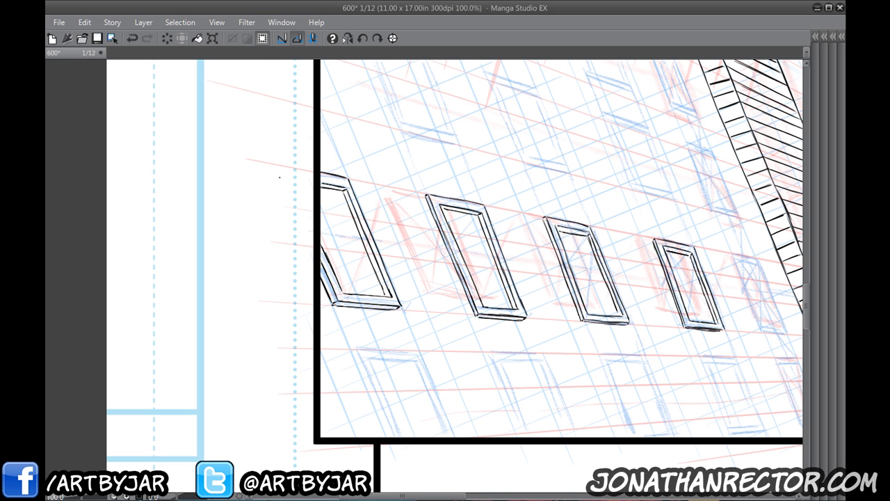
Ink the small middle-row window nearest the brick column with its outline, inner frame and doubled bottom edge.
{"action": "scroll", "coordinate": [279, 176], "scroll_direction": "down", "scroll_amount": 4}
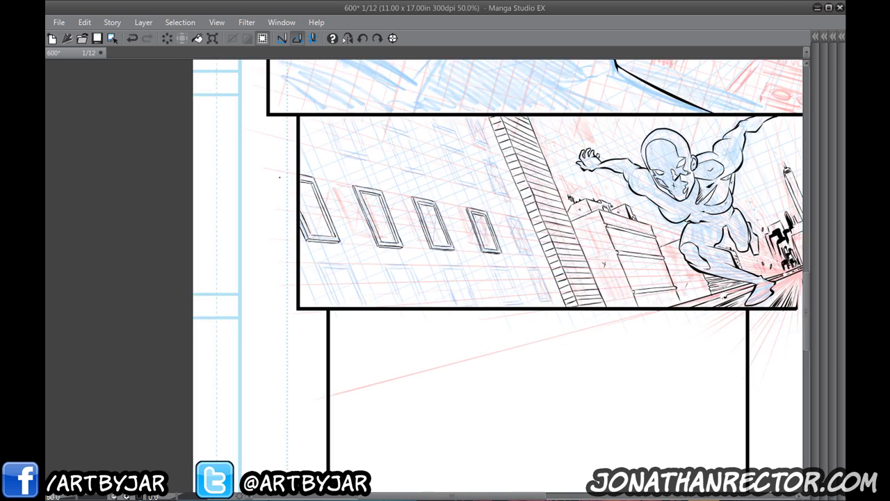
{"action": "scroll", "coordinate": [279, 177], "scroll_direction": "up", "scroll_amount": 4}
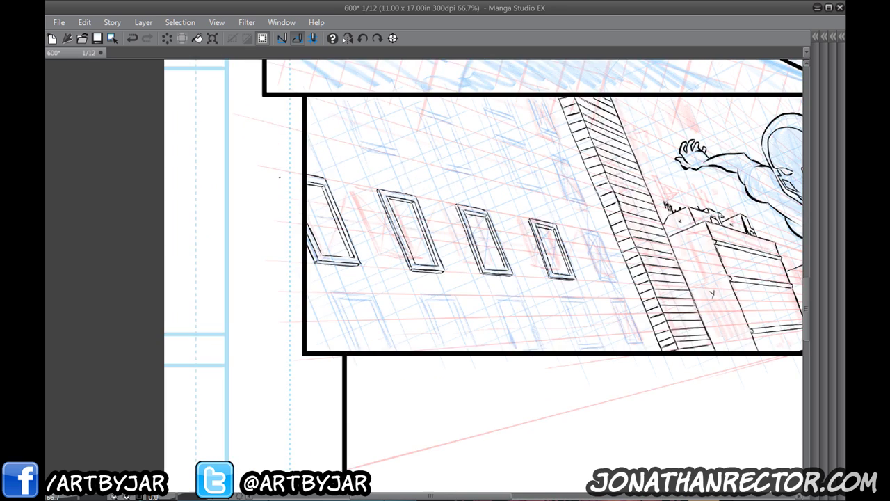
{"action": "left_click_drag", "start_coordinate": [686, 312], "coordinate": [384, 309]}
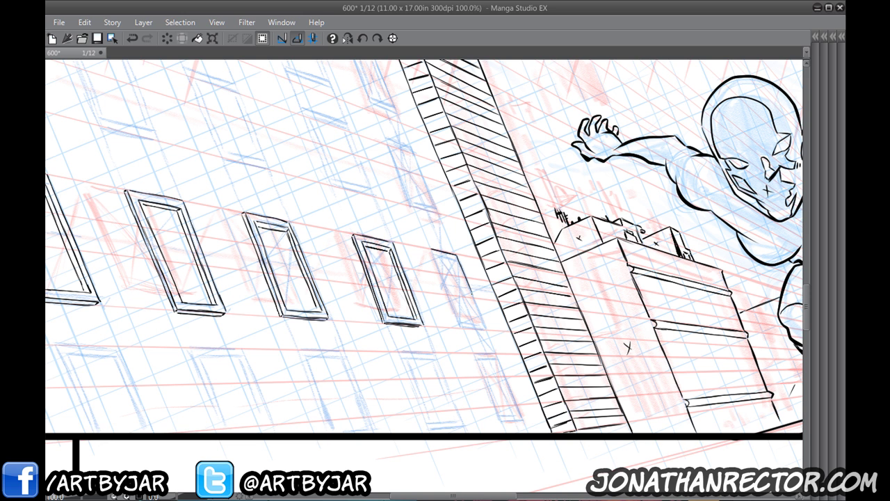
{"action": "mouse_move", "coordinate": [468, 324]}
{"action": "left_mouse_down"}
{"action": "mouse_move", "coordinate": [484, 328]}
{"action": "mouse_move", "coordinate": [475, 327]}
{"action": "left_mouse_up"}
{"action": "left_click_drag", "start_coordinate": [431, 249], "coordinate": [460, 322]}
{"action": "mouse_move", "coordinate": [440, 255]}
{"action": "left_mouse_down"}
{"action": "mouse_move", "coordinate": [457, 260]}
{"action": "mouse_move", "coordinate": [480, 320]}
{"action": "mouse_move", "coordinate": [463, 320]}
{"action": "left_mouse_up"}
{"action": "mouse_move", "coordinate": [436, 255]}
{"action": "left_mouse_down"}
{"action": "mouse_move", "coordinate": [462, 319]}
{"action": "mouse_move", "coordinate": [470, 308]}
{"action": "mouse_move", "coordinate": [453, 262]}
{"action": "mouse_move", "coordinate": [435, 267]}
{"action": "mouse_move", "coordinate": [448, 303]}
{"action": "left_mouse_up"}
{"action": "left_click_drag", "start_coordinate": [442, 285], "coordinate": [458, 326]}
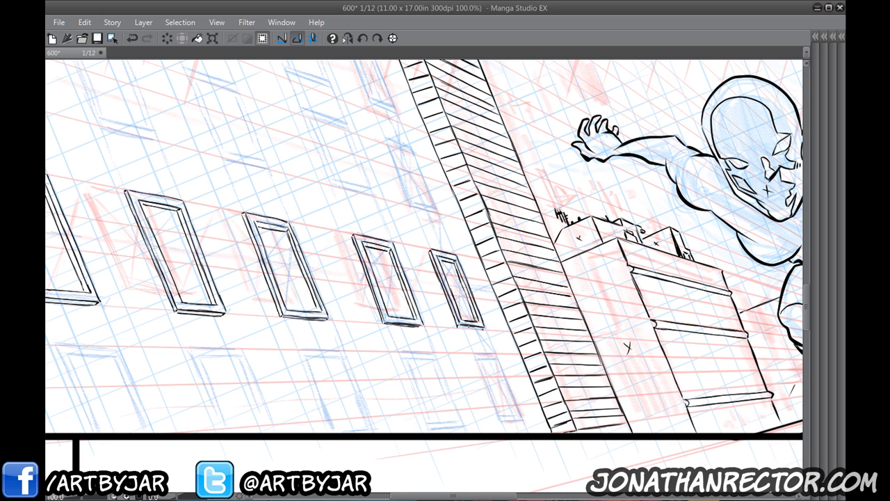
{"action": "left_click_drag", "start_coordinate": [464, 327], "coordinate": [482, 329]}
Ink the outer outline of the upper-row window nearest the brick column, undoing unsatisfactory strokes.
{"action": "left_click_drag", "start_coordinate": [370, 198], "coordinate": [437, 272]}
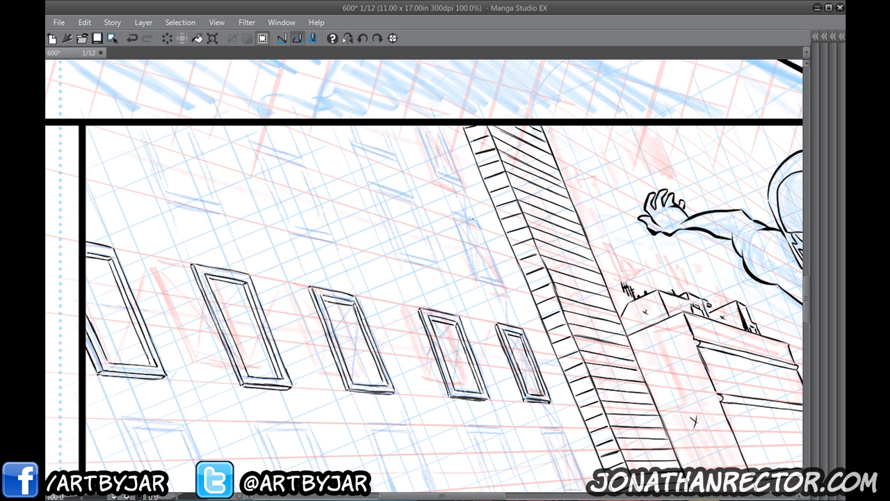
{"action": "mouse_move", "coordinate": [452, 212]}
{"action": "left_mouse_down"}
{"action": "mouse_move", "coordinate": [476, 222]}
{"action": "mouse_move", "coordinate": [502, 281]}
{"action": "left_mouse_up"}
{"action": "mouse_move", "coordinate": [452, 212]}
{"action": "left_mouse_down"}
{"action": "mouse_move", "coordinate": [486, 281]}
{"action": "mouse_move", "coordinate": [476, 278]}
{"action": "mouse_move", "coordinate": [506, 287]}
{"action": "left_mouse_up"}
{"action": "key", "text": "ctrl+z"}
{"action": "key", "text": "ctrl+z"}
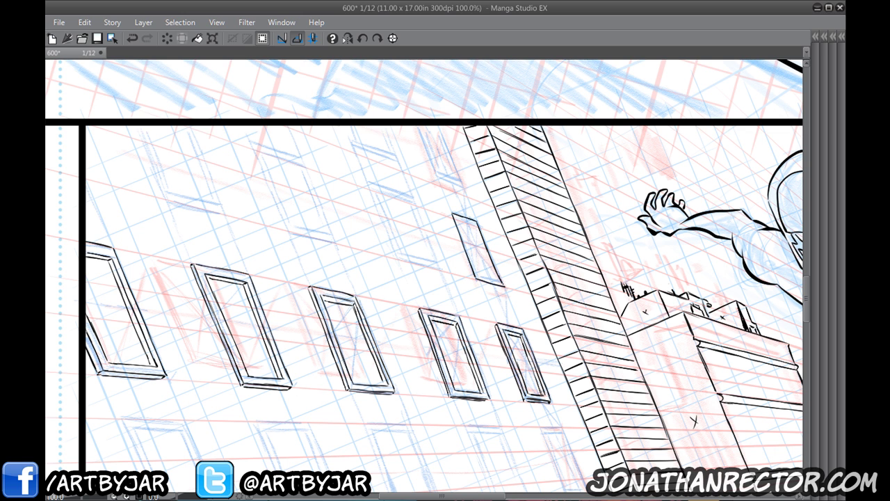
Thicken the side edge facing the brick column on the nearest upper-row window and ink its inner top line.
{"action": "key", "text": "e"}
{"action": "key", "text": "["}
{"action": "left_click_drag", "start_coordinate": [476, 219], "coordinate": [515, 308]}
{"action": "left_click_drag", "start_coordinate": [474, 221], "coordinate": [504, 287]}
{"action": "left_click_drag", "start_coordinate": [488, 247], "coordinate": [501, 280]}
{"action": "left_click_drag", "start_coordinate": [481, 231], "coordinate": [496, 267]}
{"action": "left_click_drag", "start_coordinate": [388, 263], "coordinate": [414, 265]}
{"action": "left_click_drag", "start_coordinate": [482, 219], "coordinate": [495, 225]}
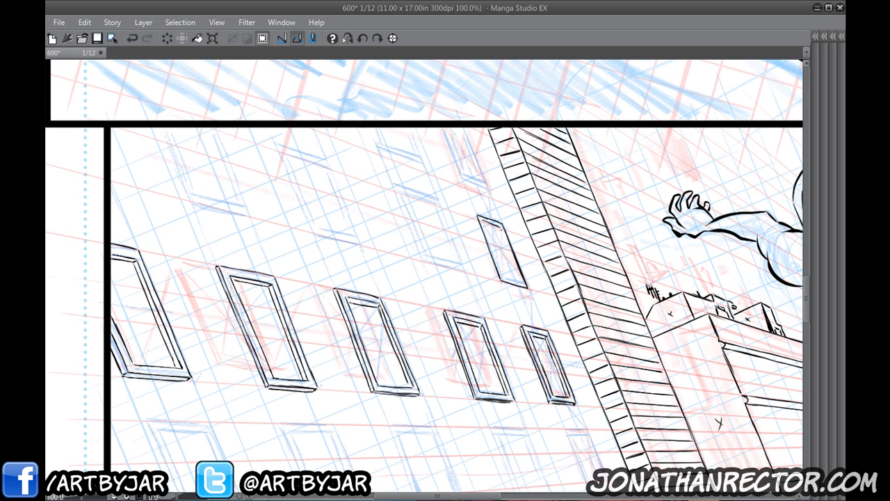
Ink the inner side lines of the upper-row window nearest the brick column and double its outer edge.
{"action": "key", "text": "ctrl+z"}
{"action": "mouse_move", "coordinate": [484, 221]}
{"action": "left_mouse_down"}
{"action": "mouse_move", "coordinate": [503, 229]}
{"action": "mouse_move", "coordinate": [520, 284]}
{"action": "left_mouse_up"}
{"action": "mouse_move", "coordinate": [483, 221]}
{"action": "left_mouse_down"}
{"action": "mouse_move", "coordinate": [505, 275]}
{"action": "mouse_move", "coordinate": [526, 288]}
{"action": "mouse_move", "coordinate": [508, 284]}
{"action": "left_mouse_up"}
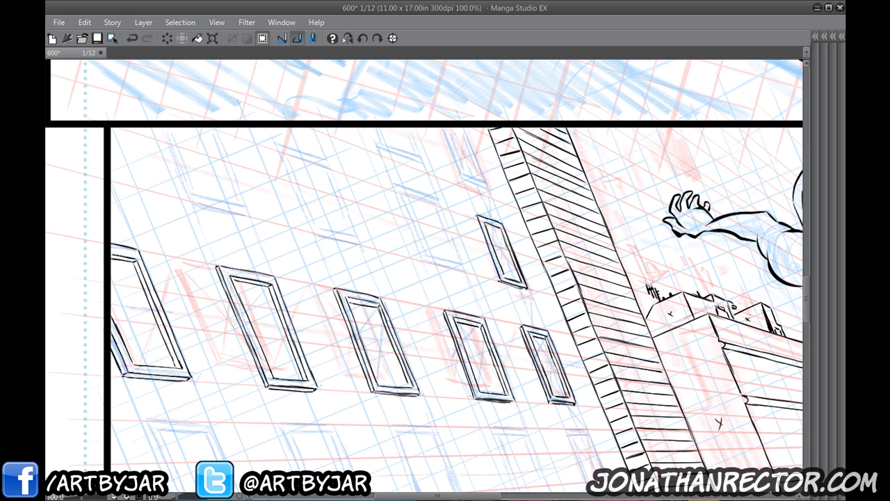
{"action": "left_click_drag", "start_coordinate": [476, 218], "coordinate": [486, 245]}
{"action": "left_click_drag", "start_coordinate": [481, 232], "coordinate": [497, 275]}
{"action": "left_click_drag", "start_coordinate": [519, 282], "coordinate": [491, 226]}
Ink the outer outline of the second upper-row window from the brick column, undoing a stray first stroke.
{"action": "left_click_drag", "start_coordinate": [416, 202], "coordinate": [464, 214]}
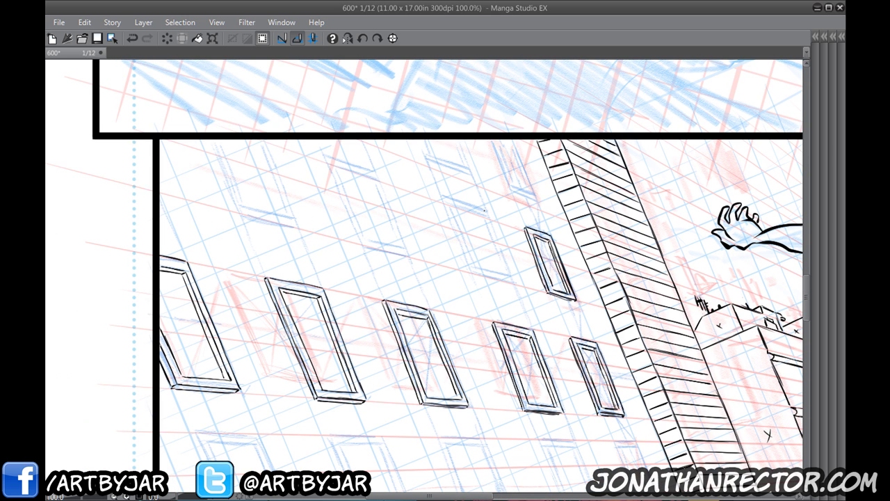
{"action": "mouse_move", "coordinate": [483, 211]}
{"action": "left_mouse_down"}
{"action": "mouse_move", "coordinate": [441, 194]}
{"action": "mouse_move", "coordinate": [490, 224]}
{"action": "mouse_move", "coordinate": [498, 242]}
{"action": "left_mouse_up"}
{"action": "key", "text": "ctrl+z"}
{"action": "mouse_move", "coordinate": [485, 210]}
{"action": "left_mouse_down"}
{"action": "mouse_move", "coordinate": [516, 284]}
{"action": "mouse_move", "coordinate": [446, 284]}
{"action": "mouse_move", "coordinate": [424, 272]}
{"action": "left_mouse_up"}
{"action": "scroll", "coordinate": [498, 222], "scroll_direction": "up", "scroll_amount": 1}
{"action": "left_click_drag", "start_coordinate": [477, 290], "coordinate": [410, 272]}
{"action": "left_click_drag", "start_coordinate": [365, 158], "coordinate": [410, 271]}
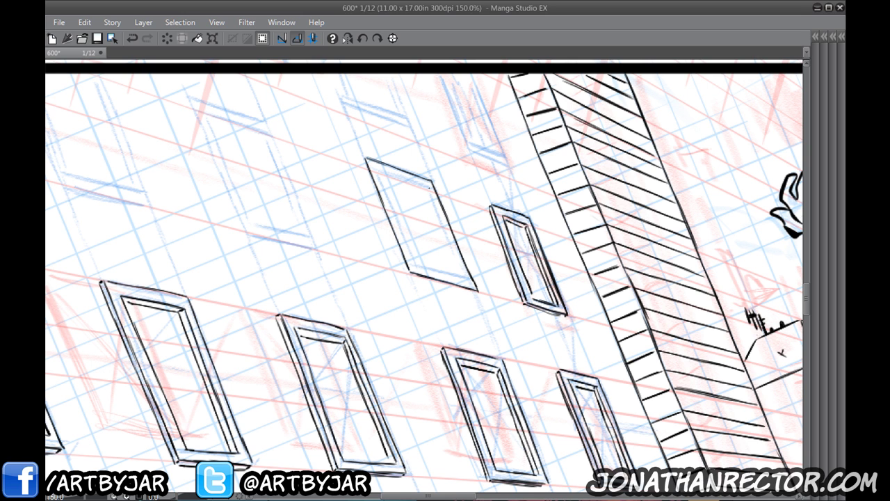
Ink the inner frame of the second upper-row window and double its outer side and bottom edges.
{"action": "left_click_drag", "start_coordinate": [431, 185], "coordinate": [374, 170]}
{"action": "mouse_move", "coordinate": [426, 188]}
{"action": "left_mouse_down"}
{"action": "mouse_move", "coordinate": [462, 276]}
{"action": "mouse_move", "coordinate": [418, 267]}
{"action": "left_mouse_up"}
{"action": "left_click_drag", "start_coordinate": [375, 171], "coordinate": [415, 262]}
{"action": "left_click_drag", "start_coordinate": [425, 192], "coordinate": [453, 269]}
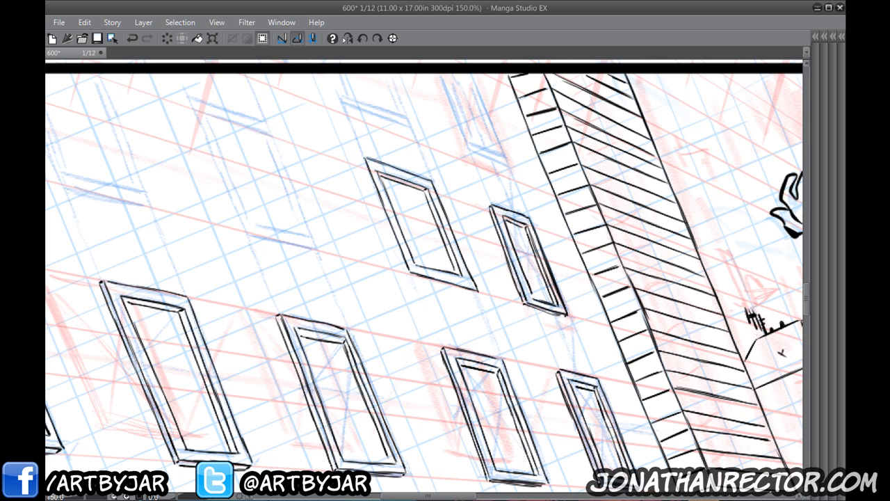
{"action": "left_click_drag", "start_coordinate": [362, 160], "coordinate": [407, 273]}
{"action": "left_click_drag", "start_coordinate": [473, 295], "coordinate": [409, 277]}
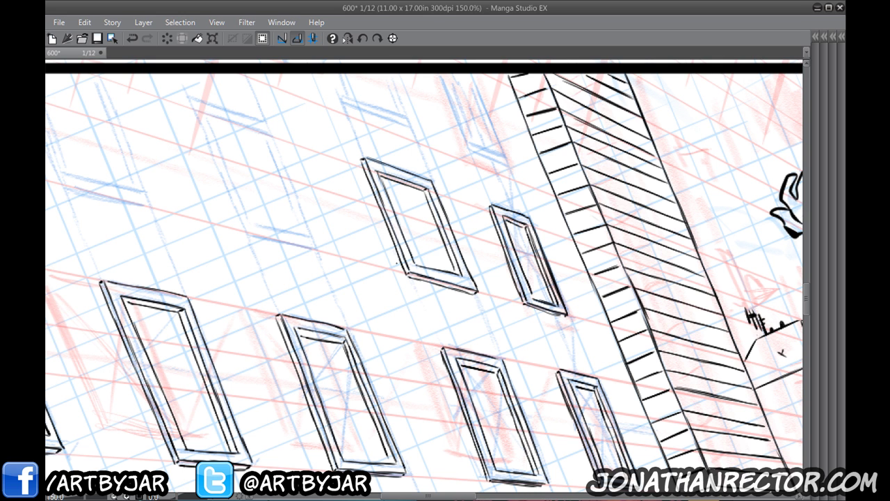
Ink the outer outline of the third upper-row window from the brick column.
{"action": "left_click_drag", "start_coordinate": [284, 255], "coordinate": [433, 260]}
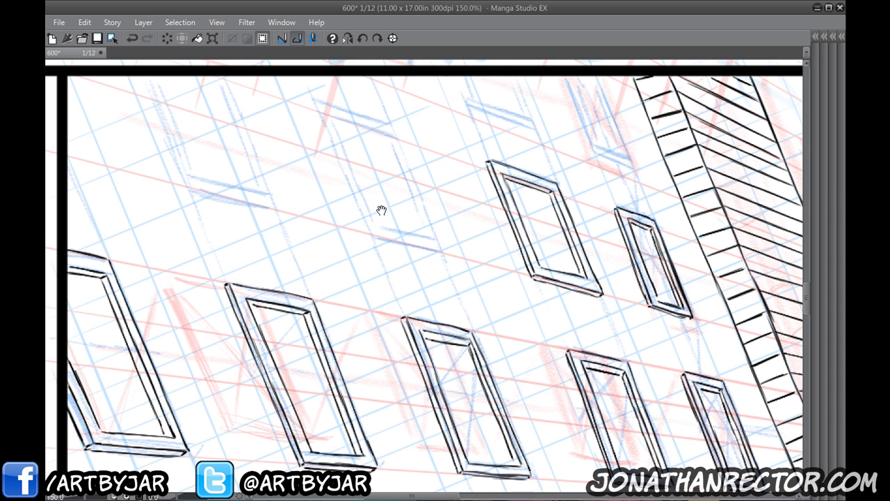
{"action": "left_click_drag", "start_coordinate": [374, 268], "coordinate": [403, 292]}
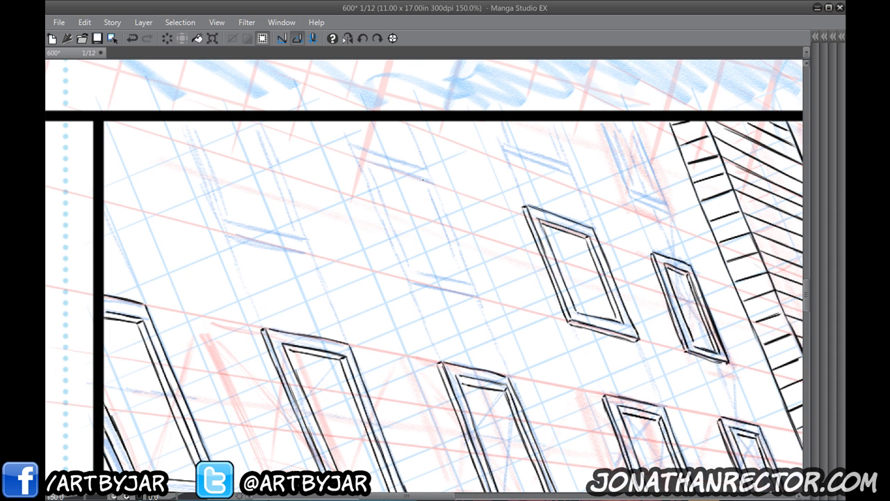
{"action": "left_click_drag", "start_coordinate": [426, 170], "coordinate": [453, 230]}
{"action": "mouse_move", "coordinate": [439, 198]}
{"action": "left_mouse_down"}
{"action": "mouse_move", "coordinate": [477, 296]}
{"action": "mouse_move", "coordinate": [410, 281]}
{"action": "left_mouse_up"}
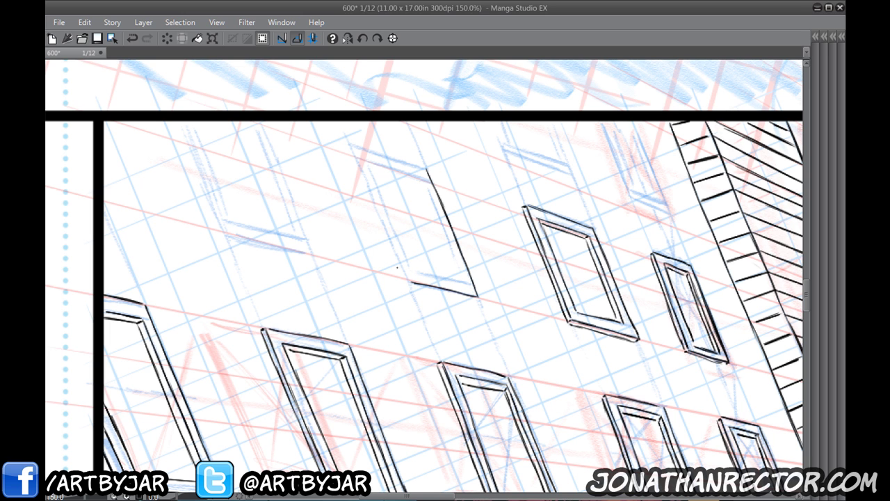
{"action": "left_click_drag", "start_coordinate": [427, 168], "coordinate": [350, 145]}
{"action": "left_click_drag", "start_coordinate": [409, 281], "coordinate": [350, 144]}
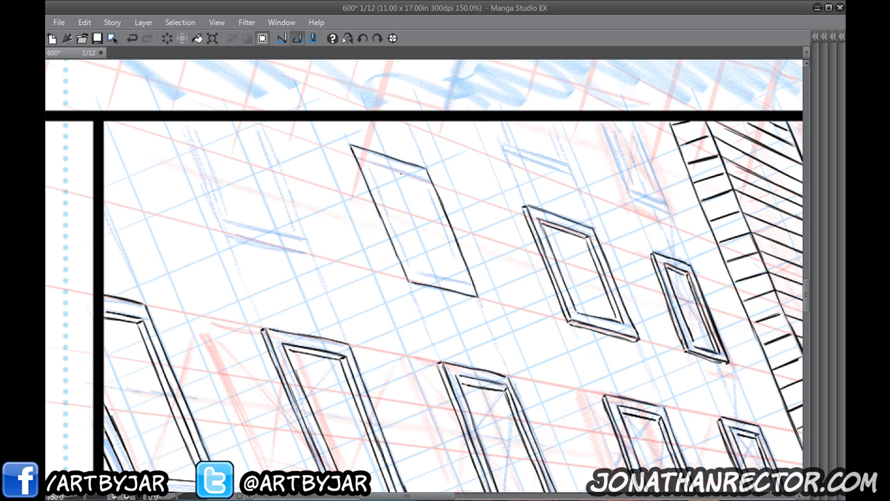
Ink the third upper-row window's inner frame and doubled outer edges, redoing unsatisfactory strokes.
{"action": "left_click_drag", "start_coordinate": [426, 179], "coordinate": [363, 159]}
{"action": "mouse_move", "coordinate": [423, 178]}
{"action": "left_mouse_down"}
{"action": "mouse_move", "coordinate": [466, 282]}
{"action": "mouse_move", "coordinate": [413, 272]}
{"action": "mouse_move", "coordinate": [361, 155]}
{"action": "mouse_move", "coordinate": [352, 167]}
{"action": "mouse_move", "coordinate": [404, 283]}
{"action": "mouse_move", "coordinate": [467, 301]}
{"action": "left_mouse_up"}
{"action": "key", "text": "ctrl+z"}
{"action": "key", "text": "ctrl+z"}
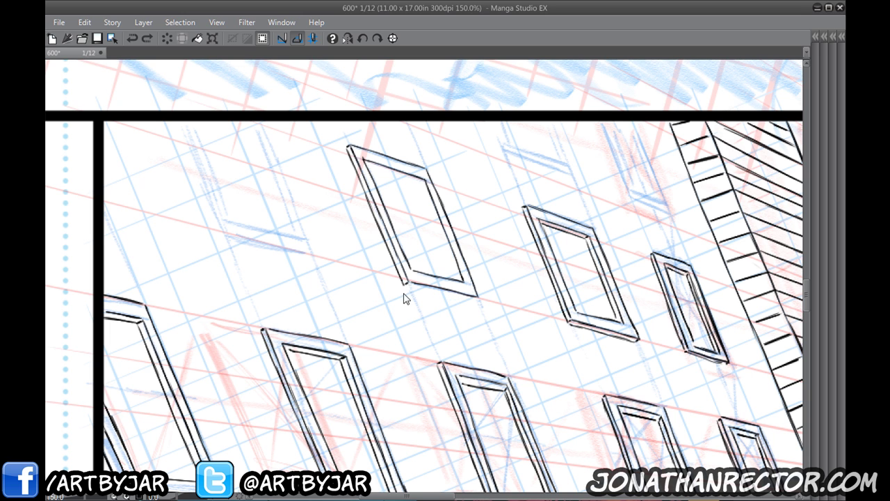
{"action": "left_click_drag", "start_coordinate": [469, 297], "coordinate": [471, 302]}
{"action": "mouse_move", "coordinate": [423, 288]}
{"action": "left_mouse_down"}
{"action": "mouse_move", "coordinate": [466, 300]}
{"action": "mouse_move", "coordinate": [448, 296]}
{"action": "left_mouse_up"}
{"action": "mouse_move", "coordinate": [408, 285]}
{"action": "left_mouse_down"}
{"action": "mouse_move", "coordinate": [437, 292]}
{"action": "mouse_move", "coordinate": [415, 290]}
{"action": "mouse_move", "coordinate": [452, 269]}
{"action": "mouse_move", "coordinate": [423, 194]}
{"action": "left_mouse_up"}
{"action": "mouse_move", "coordinate": [431, 210]}
{"action": "left_mouse_down"}
{"action": "mouse_move", "coordinate": [420, 179]}
{"action": "mouse_move", "coordinate": [382, 169]}
{"action": "left_mouse_up"}
{"action": "left_click_drag", "start_coordinate": [391, 173], "coordinate": [366, 161]}
Ink the outer outline of the fourth upper-row window from the brick column, cropped by the panel's top border, redoing unsatisfactory strokes.
{"action": "left_click_drag", "start_coordinate": [260, 189], "coordinate": [412, 224]}
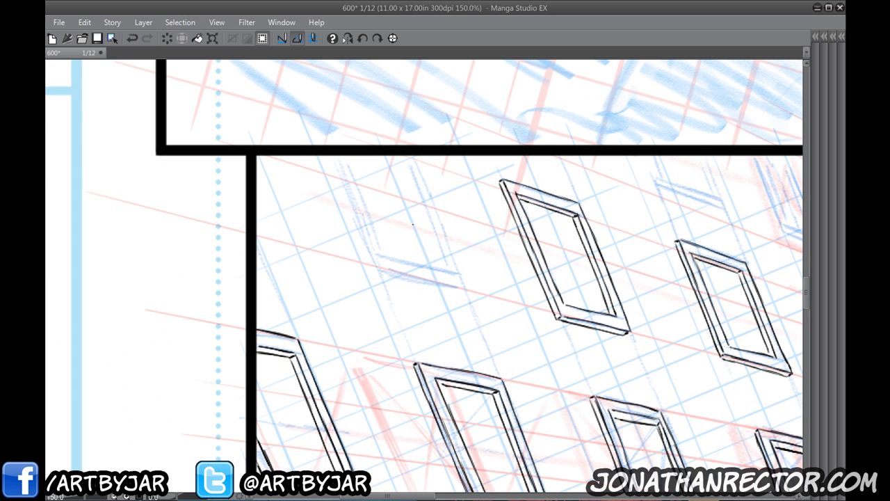
{"action": "mouse_move", "coordinate": [412, 155]}
{"action": "left_mouse_down"}
{"action": "mouse_move", "coordinate": [465, 286]}
{"action": "mouse_move", "coordinate": [377, 266]}
{"action": "left_mouse_up"}
{"action": "key", "text": "ctrl+z"}
{"action": "key", "text": "ctrl+z"}
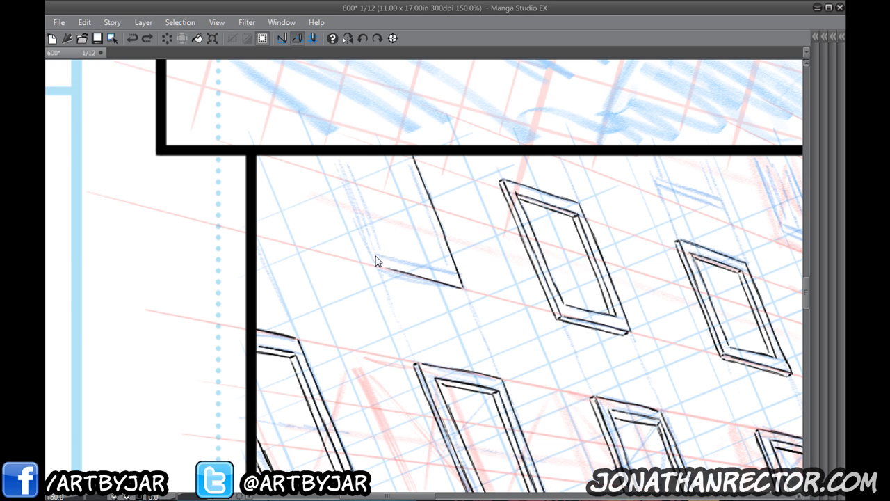
{"action": "mouse_move", "coordinate": [429, 280]}
{"action": "left_mouse_down"}
{"action": "mouse_move", "coordinate": [397, 273]}
{"action": "mouse_move", "coordinate": [461, 287]}
{"action": "left_mouse_up"}
{"action": "left_click_drag", "start_coordinate": [377, 266], "coordinate": [357, 215]}
{"action": "left_click_drag", "start_coordinate": [369, 247], "coordinate": [334, 156]}
Ink the inner frame of the fourth upper-row window up to the panel border, redoing its far side edge.
{"action": "left_click_drag", "start_coordinate": [404, 154], "coordinate": [441, 255]}
{"action": "mouse_move", "coordinate": [427, 217]}
{"action": "left_mouse_down"}
{"action": "mouse_move", "coordinate": [446, 271]}
{"action": "mouse_move", "coordinate": [381, 254]}
{"action": "mouse_move", "coordinate": [345, 155]}
{"action": "left_mouse_up"}
{"action": "key", "text": "ctrl+z"}
{"action": "key", "text": "ctrl+z"}
{"action": "left_click_drag", "start_coordinate": [380, 247], "coordinate": [349, 166]}
{"action": "left_click_drag", "start_coordinate": [357, 182], "coordinate": [345, 154]}
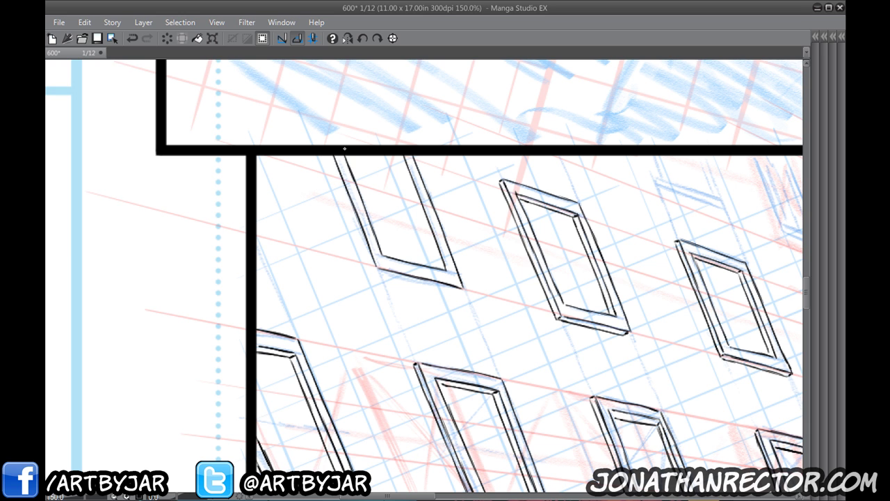
Add a second inner line along the brick-column side of the fourth upper-row window's frame.
{"action": "left_click_drag", "start_coordinate": [439, 269], "coordinate": [427, 236]}
{"action": "left_click_drag", "start_coordinate": [440, 266], "coordinate": [418, 210]}
{"action": "left_click_drag", "start_coordinate": [423, 224], "coordinate": [395, 157]}
{"action": "left_click_drag", "start_coordinate": [399, 165], "coordinate": [394, 154]}
Double the fourth upper-row window's outer bottom and far side edges, redoing unsatisfactory bottom strokes, and save the page.
{"action": "left_click_drag", "start_coordinate": [453, 292], "coordinate": [418, 284]}
{"action": "left_click_drag", "start_coordinate": [445, 291], "coordinate": [391, 279]}
{"action": "key", "text": "ctrl+z"}
{"action": "key", "text": "ctrl+z"}
{"action": "key", "text": "ctrl+z"}
{"action": "left_click_drag", "start_coordinate": [405, 282], "coordinate": [377, 274]}
{"action": "mouse_move", "coordinate": [388, 280]}
{"action": "left_mouse_down"}
{"action": "mouse_move", "coordinate": [367, 268]}
{"action": "mouse_move", "coordinate": [341, 199]}
{"action": "left_mouse_up"}
{"action": "left_click_drag", "start_coordinate": [349, 217], "coordinate": [326, 164]}
{"action": "left_click_drag", "start_coordinate": [331, 174], "coordinate": [323, 156]}
{"action": "left_click_drag", "start_coordinate": [457, 328], "coordinate": [329, 306]}
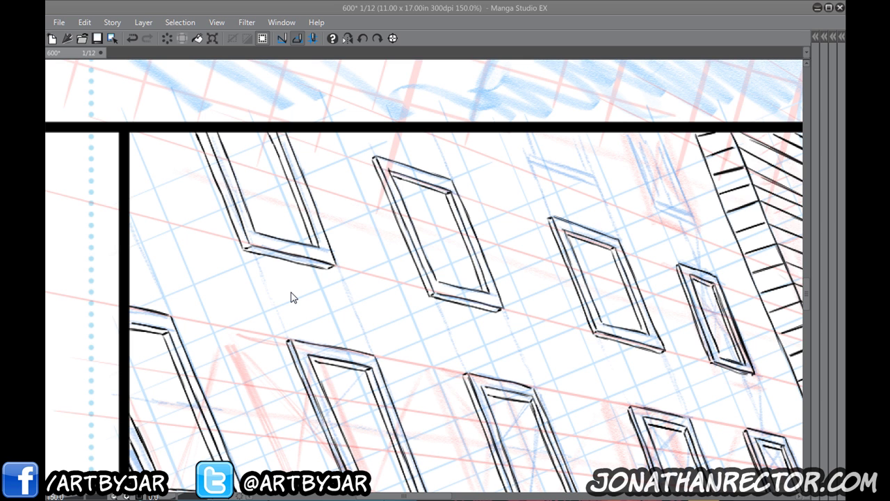
{"action": "key", "text": "ctrl+s"}
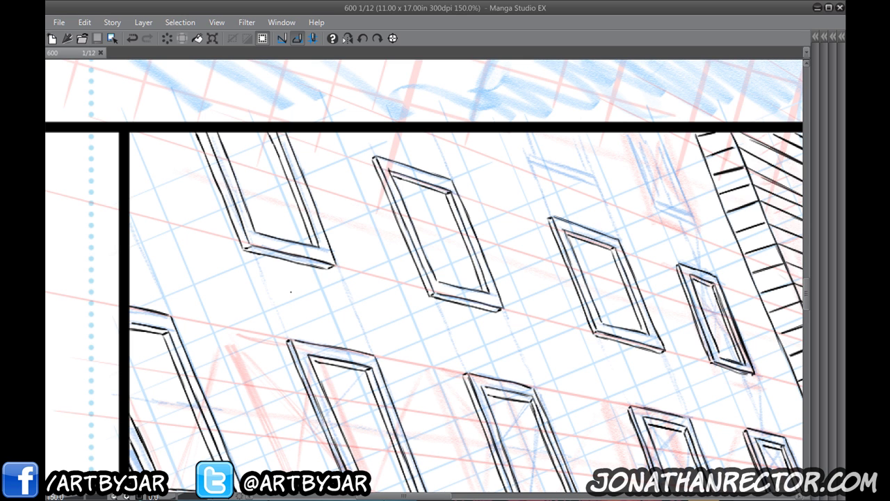
Ink the outer outlines of the two border-cropped windows nearest the brick column in the topmost row.
{"action": "left_click", "coordinate": [359, 138]}
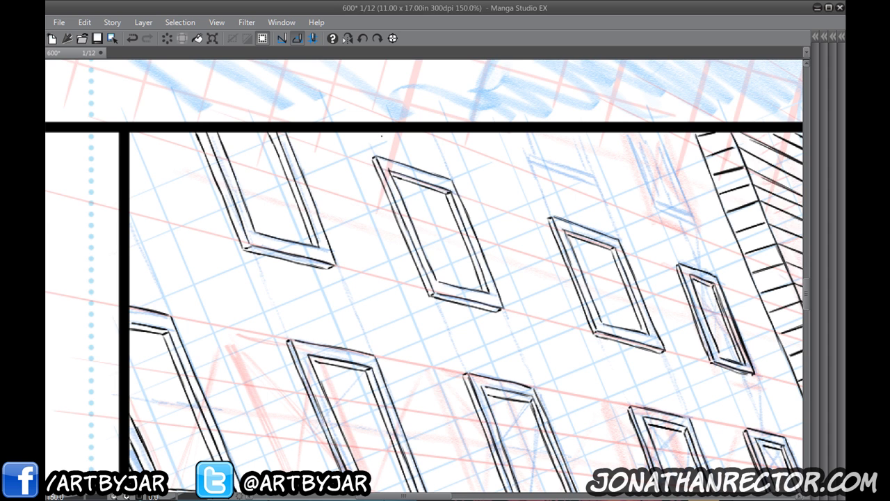
{"action": "left_click_drag", "start_coordinate": [543, 254], "coordinate": [455, 309]}
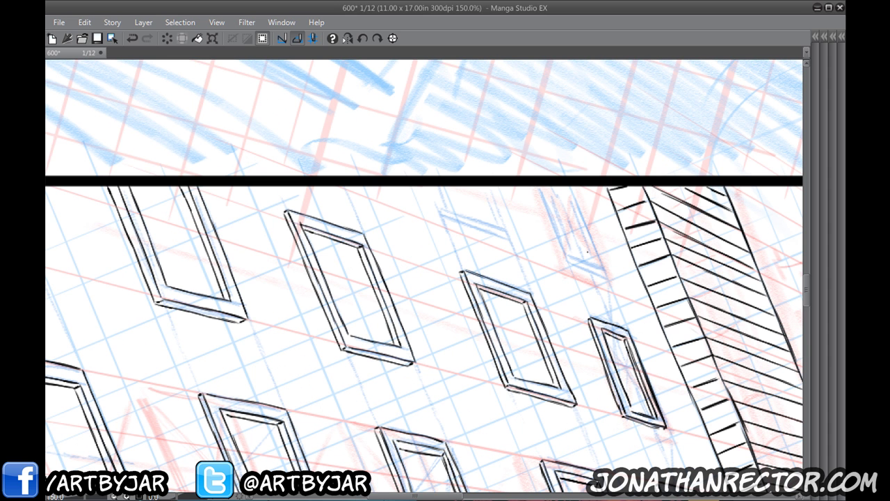
{"action": "mouse_move", "coordinate": [608, 281]}
{"action": "left_mouse_down"}
{"action": "mouse_move", "coordinate": [568, 184]}
{"action": "mouse_move", "coordinate": [606, 275]}
{"action": "mouse_move", "coordinate": [569, 264]}
{"action": "mouse_move", "coordinate": [538, 187]}
{"action": "left_mouse_up"}
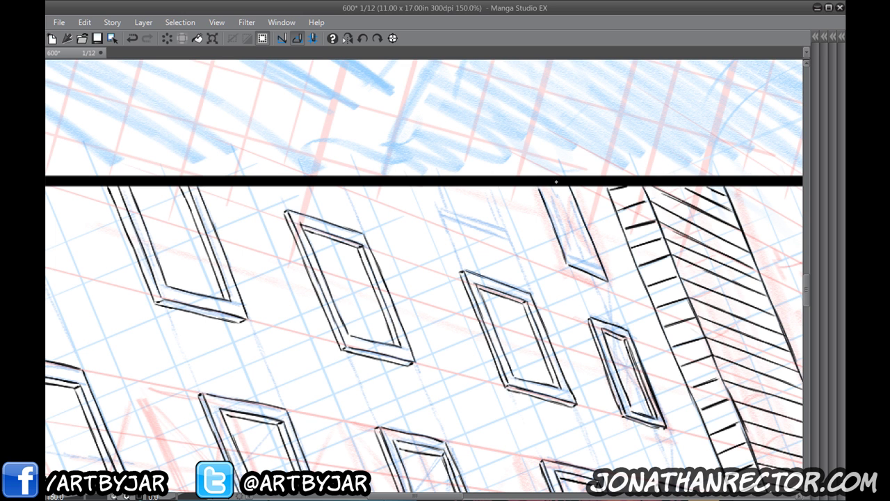
{"action": "left_click_drag", "start_coordinate": [510, 238], "coordinate": [487, 184]}
{"action": "mouse_move", "coordinate": [511, 240]}
{"action": "left_mouse_down"}
{"action": "mouse_move", "coordinate": [443, 213]}
{"action": "mouse_move", "coordinate": [428, 186]}
{"action": "left_mouse_up"}
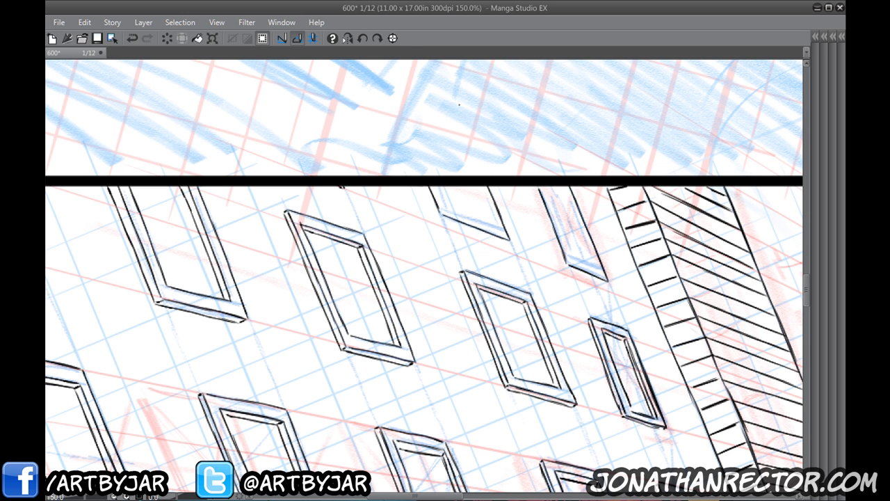
Ink the inner frames and doubled outer edges of the two cropped topmost windows nearest the brick column.
{"action": "mouse_move", "coordinate": [566, 185]}
{"action": "left_mouse_down"}
{"action": "mouse_move", "coordinate": [601, 271]}
{"action": "mouse_move", "coordinate": [573, 257]}
{"action": "mouse_move", "coordinate": [543, 185]}
{"action": "left_mouse_up"}
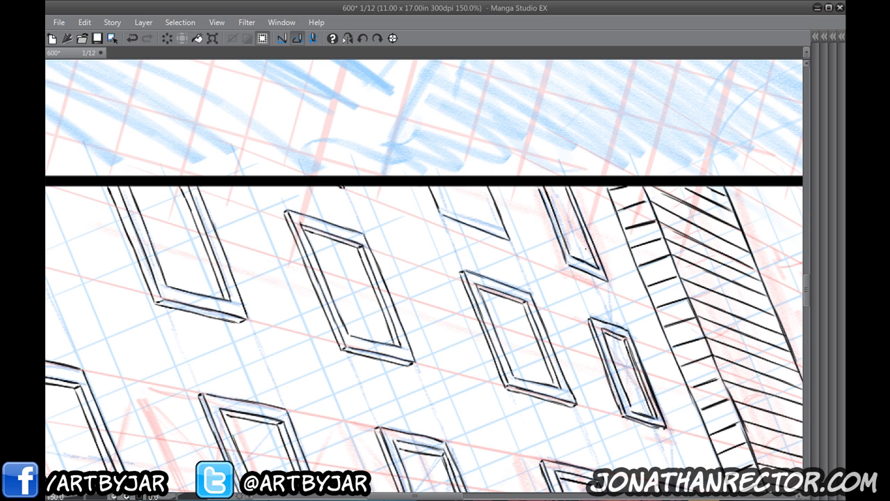
{"action": "left_click_drag", "start_coordinate": [593, 264], "coordinate": [564, 192]}
{"action": "mouse_move", "coordinate": [606, 282]}
{"action": "left_mouse_down"}
{"action": "mouse_move", "coordinate": [566, 268]}
{"action": "mouse_move", "coordinate": [532, 185]}
{"action": "mouse_move", "coordinate": [487, 206]}
{"action": "mouse_move", "coordinate": [497, 225]}
{"action": "mouse_move", "coordinate": [450, 208]}
{"action": "left_mouse_up"}
{"action": "mouse_move", "coordinate": [467, 215]}
{"action": "left_mouse_down"}
{"action": "mouse_move", "coordinate": [410, 169]}
{"action": "mouse_move", "coordinate": [440, 202]}
{"action": "mouse_move", "coordinate": [492, 224]}
{"action": "left_mouse_up"}
{"action": "mouse_move", "coordinate": [479, 192]}
{"action": "left_mouse_down"}
{"action": "mouse_move", "coordinate": [491, 239]}
{"action": "mouse_move", "coordinate": [440, 218]}
{"action": "mouse_move", "coordinate": [424, 186]}
{"action": "left_mouse_up"}
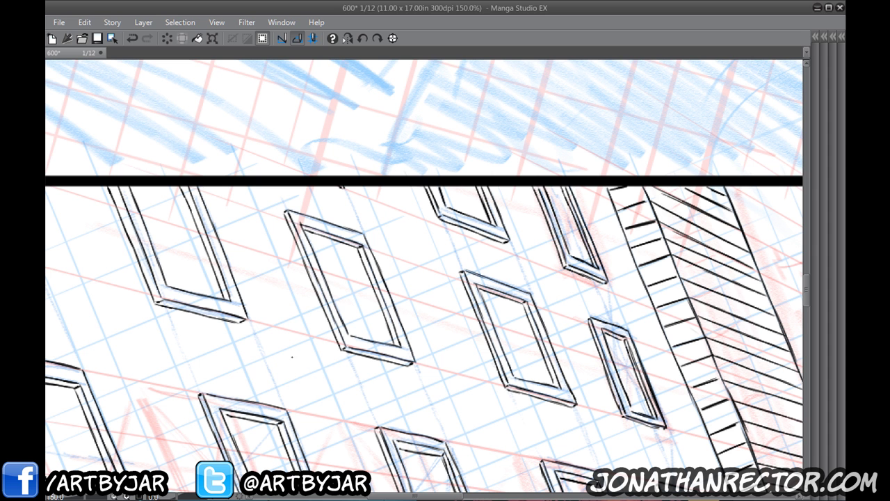
Mirror and rotate the canvas view and ink the outer outline of the lowest-row window nearest the brick column.
{"action": "left_click_drag", "start_coordinate": [117, 425], "coordinate": [365, 366]}
{"action": "left_click_drag", "start_coordinate": [396, 335], "coordinate": [433, 231]}
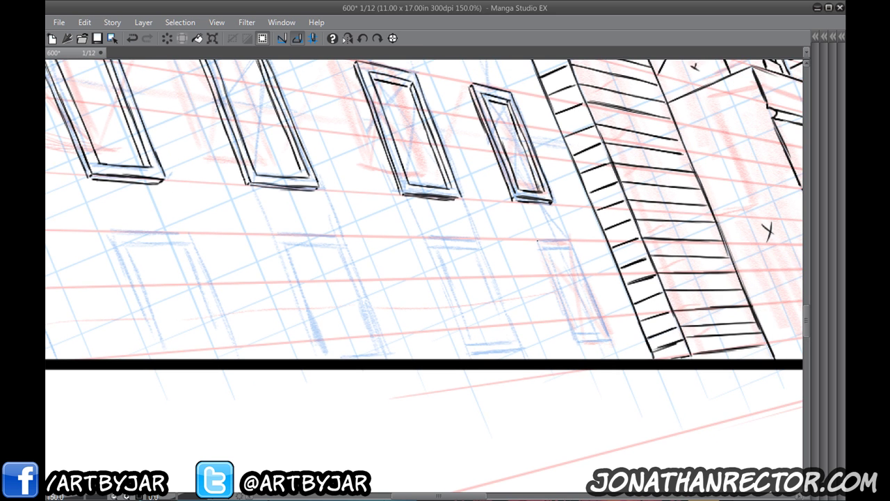
{"action": "left_click", "coordinate": [348, 39]}
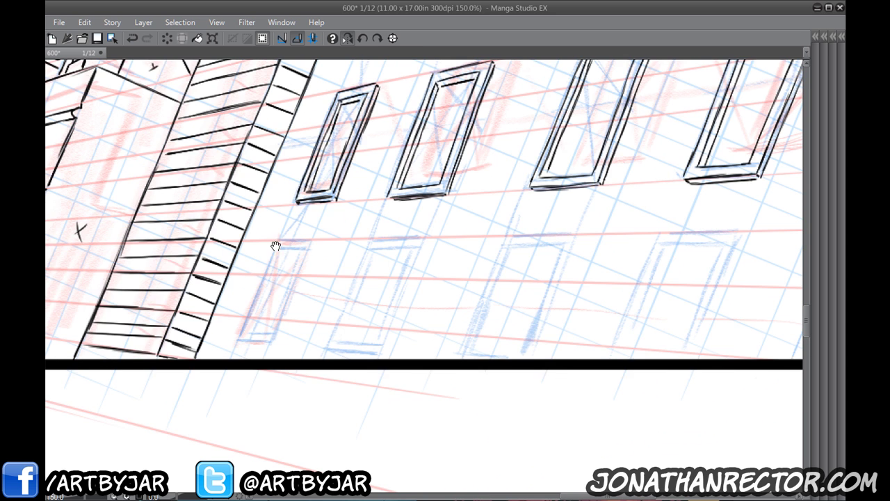
{"action": "left_click_drag", "start_coordinate": [277, 246], "coordinate": [464, 250]}
{"action": "left_click_drag", "start_coordinate": [280, 217], "coordinate": [254, 355]}
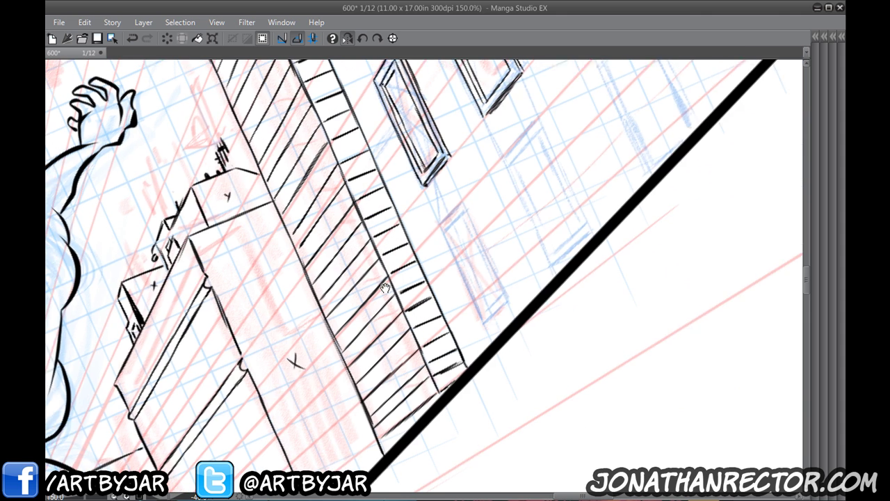
{"action": "left_click_drag", "start_coordinate": [385, 288], "coordinate": [405, 313]}
{"action": "mouse_move", "coordinate": [476, 222]}
{"action": "left_mouse_down"}
{"action": "mouse_move", "coordinate": [456, 244]}
{"action": "mouse_move", "coordinate": [499, 345]}
{"action": "mouse_move", "coordinate": [521, 322]}
{"action": "left_mouse_up"}
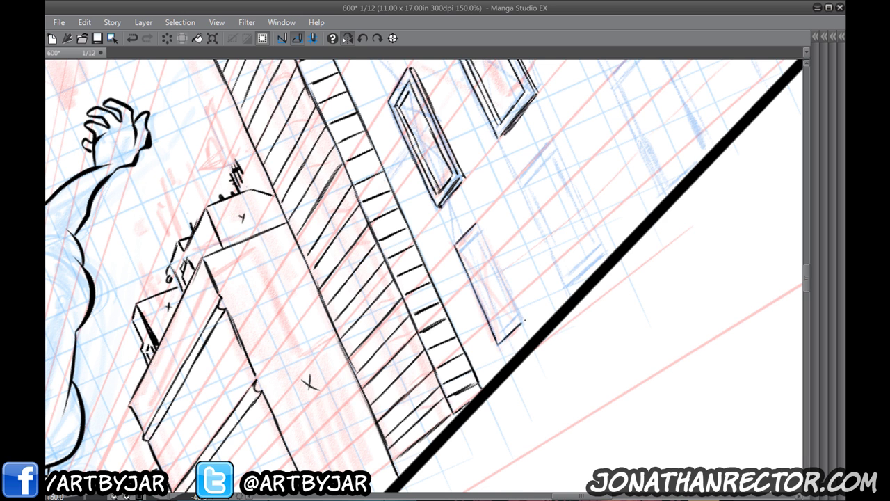
{"action": "left_click_drag", "start_coordinate": [477, 221], "coordinate": [523, 325]}
Ink the inner frame and doubled outer edges of the lowest-row window nearest the brick column.
{"action": "left_click_drag", "start_coordinate": [476, 234], "coordinate": [512, 311]}
{"action": "mouse_move", "coordinate": [498, 281]}
{"action": "left_mouse_down"}
{"action": "mouse_move", "coordinate": [515, 319]}
{"action": "mouse_move", "coordinate": [499, 337]}
{"action": "mouse_move", "coordinate": [461, 250]}
{"action": "mouse_move", "coordinate": [480, 235]}
{"action": "left_mouse_up"}
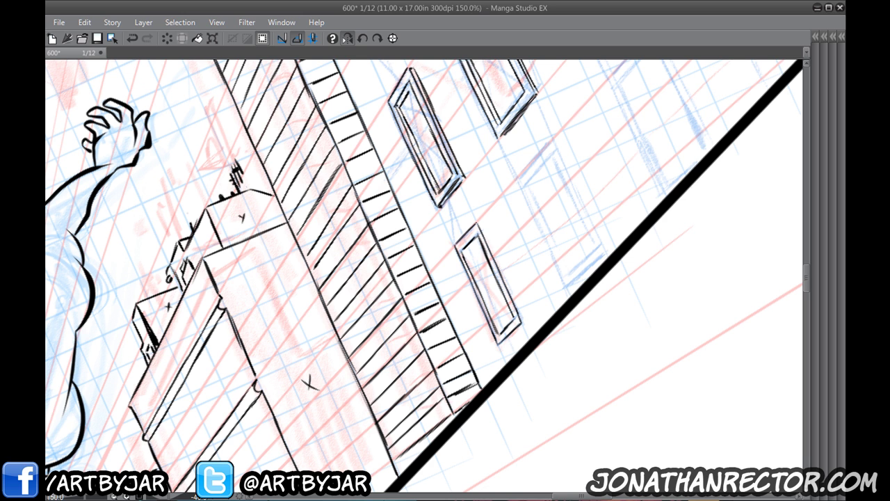
{"action": "mouse_move", "coordinate": [480, 223]}
{"action": "left_mouse_down"}
{"action": "mouse_move", "coordinate": [526, 321]}
{"action": "mouse_move", "coordinate": [505, 342]}
{"action": "mouse_move", "coordinate": [466, 252]}
{"action": "mouse_move", "coordinate": [481, 238]}
{"action": "left_mouse_up"}
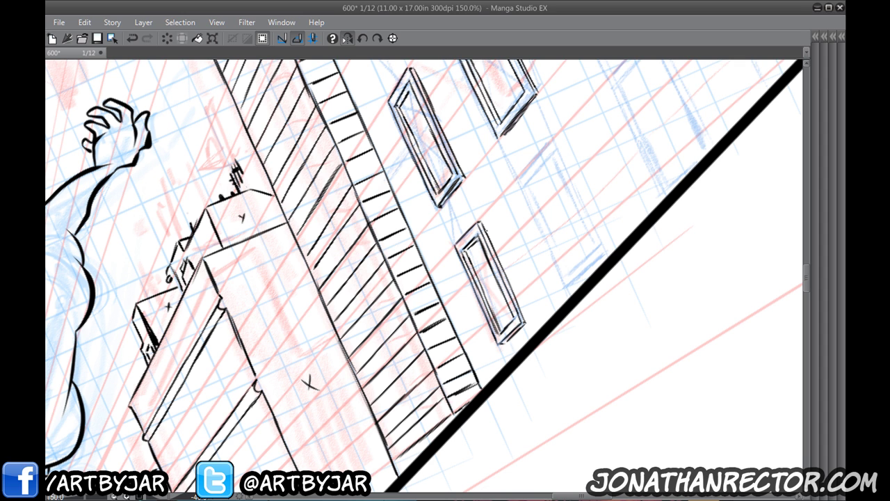